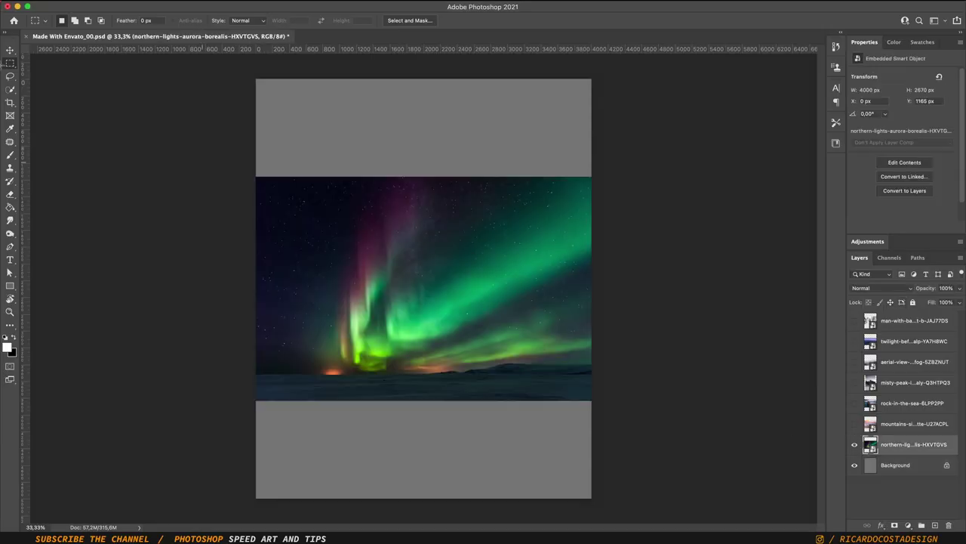
Step: Enlarge the aurora photo to fill the canvas
{"action": "key", "text": "ctrl+t"}
{"action": "left_click_drag", "start_coordinate": [591, 400], "coordinate": [623, 430]}
{"action": "key", "text": "Return"}
Step: Show the twilight rocks photo and distort it into a skewed shape over the canvas
{"action": "left_click", "coordinate": [913, 340]}
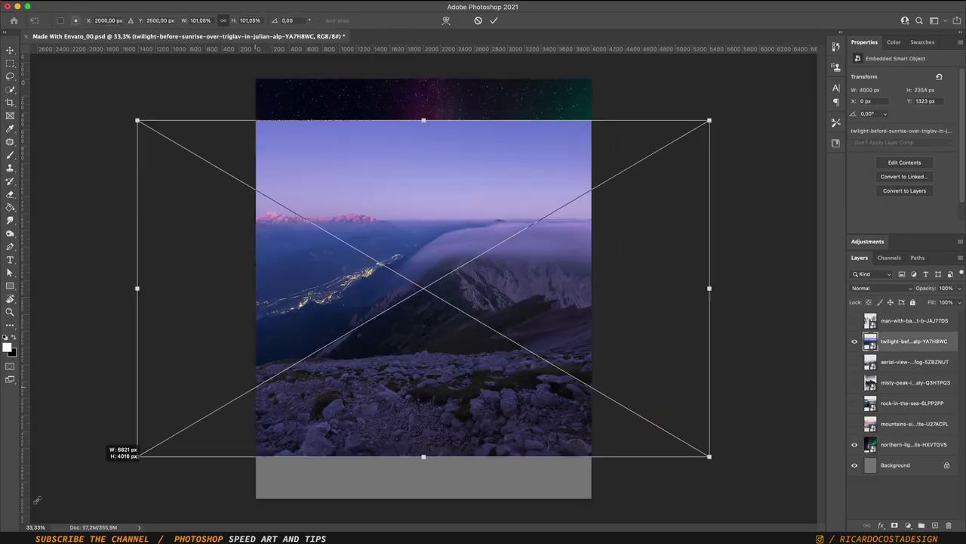
{"action": "key", "text": "ctrl+t"}
{"action": "left_click_drag", "start_coordinate": [423, 302], "coordinate": [252, 448]}
{"action": "key", "text": "ctrl+minus"}
{"action": "left_click_drag", "start_coordinate": [658, 471], "coordinate": [535, 477]}
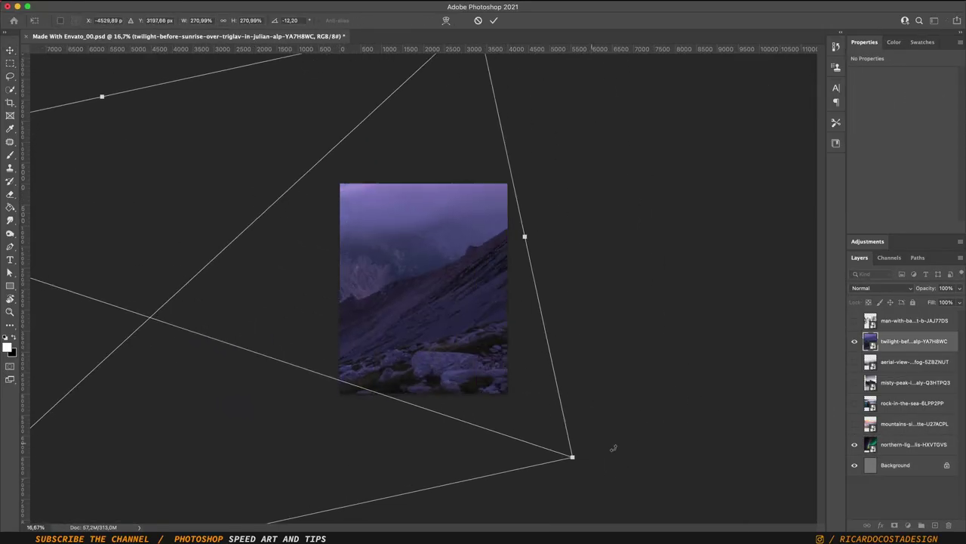
{"action": "key", "text": "ctrl+plus"}
{"action": "key", "text": "Return"}
Step: Mask the twilight layer and fill its lassoed sky with black to reveal the aurora
{"action": "left_click", "coordinate": [908, 524]}
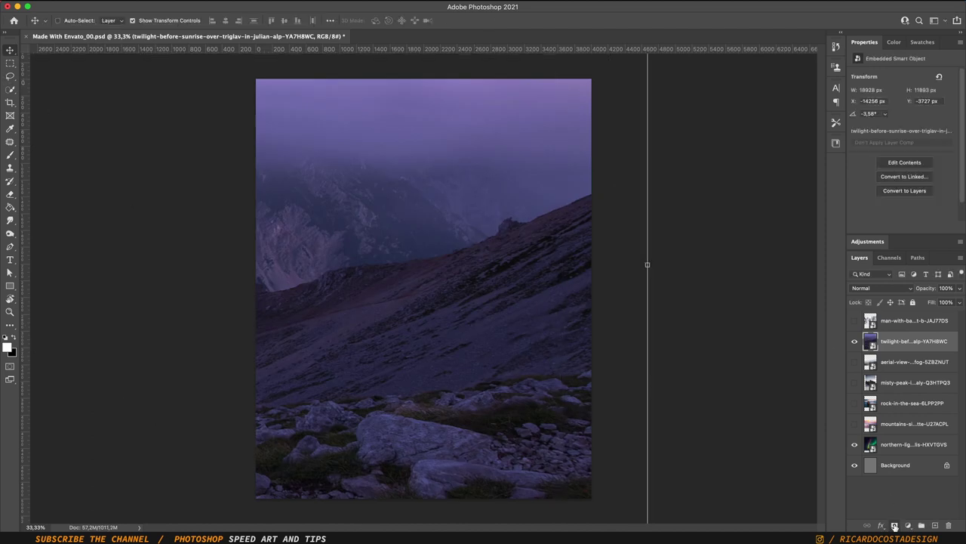
{"action": "key", "text": "b"}
{"action": "left_click", "coordinate": [86, 21]}
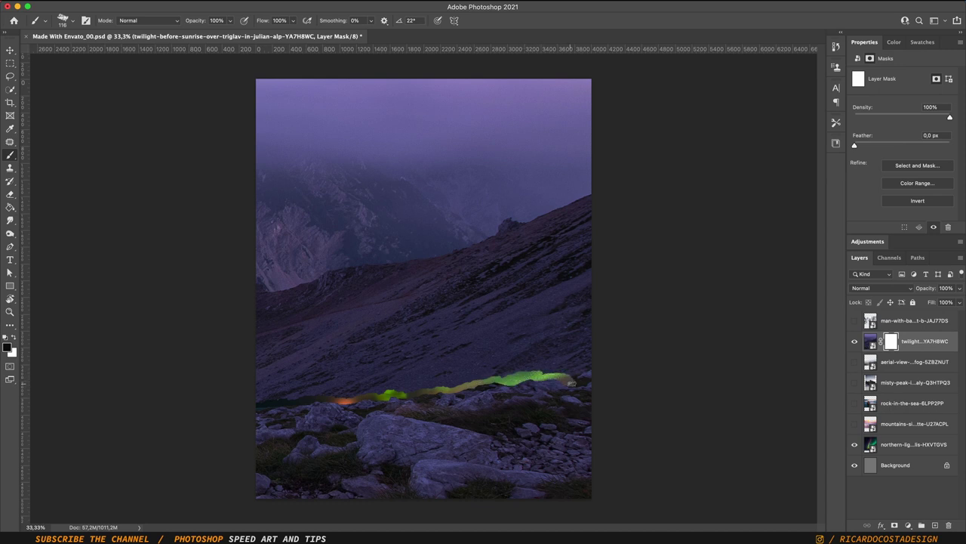
{"action": "key", "text": "l"}
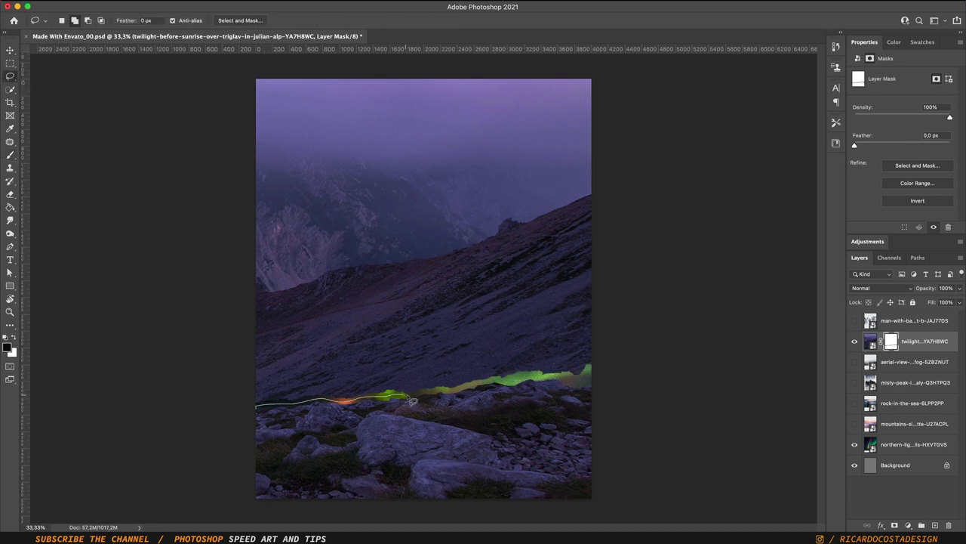
{"action": "key", "text": "alt+BackSpace"}
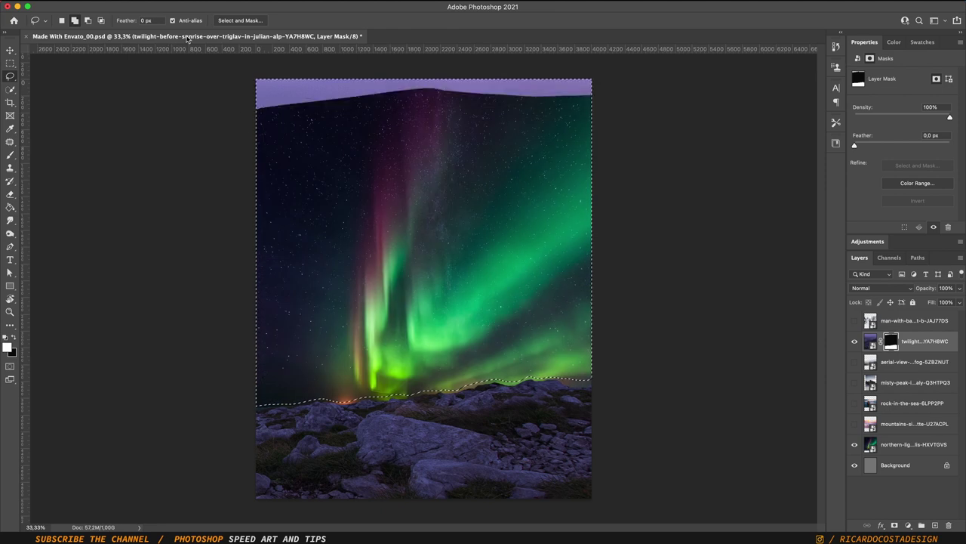
{"action": "key", "text": "ctrl+d"}
{"action": "key", "text": "v"}
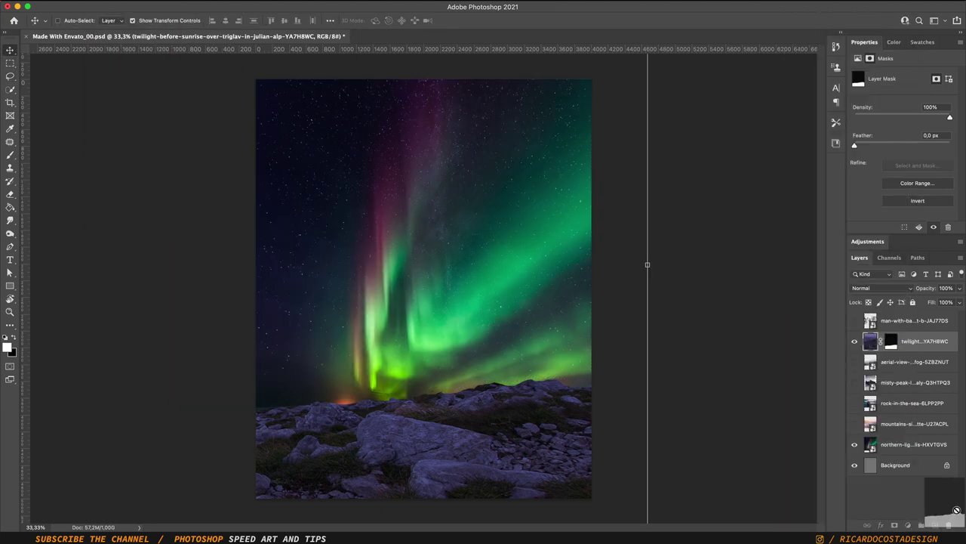
Step: Warp the twilight photo wider at the bottom and nudge the rocks lower
{"action": "left_click_drag", "start_coordinate": [956, 510], "coordinate": [949, 524]}
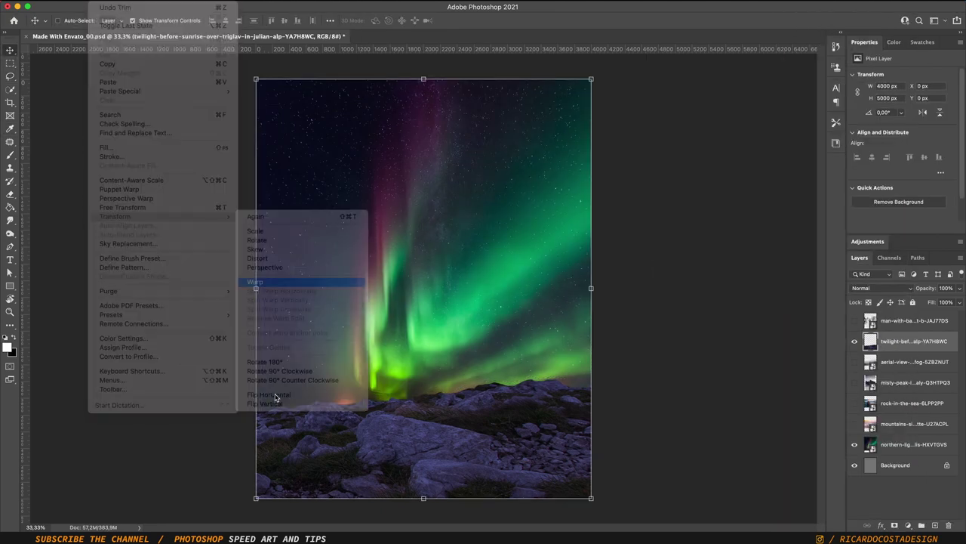
{"action": "left_click", "coordinate": [302, 280]}
{"action": "left_click_drag", "start_coordinate": [256, 497], "coordinate": [239, 500]}
{"action": "left_click_drag", "start_coordinate": [591, 497], "coordinate": [596, 502]}
{"action": "key", "text": "Return"}
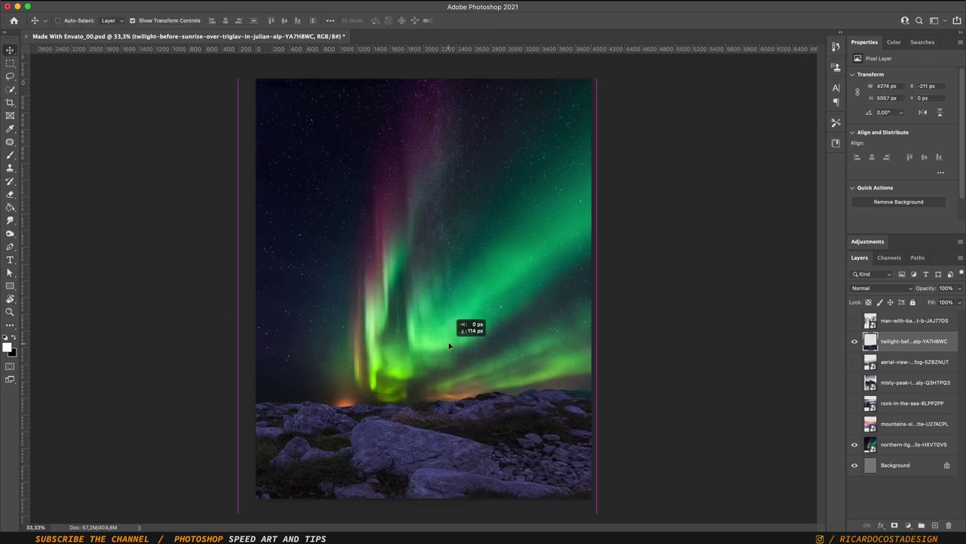
{"action": "left_click_drag", "start_coordinate": [427, 419], "coordinate": [426, 453]}
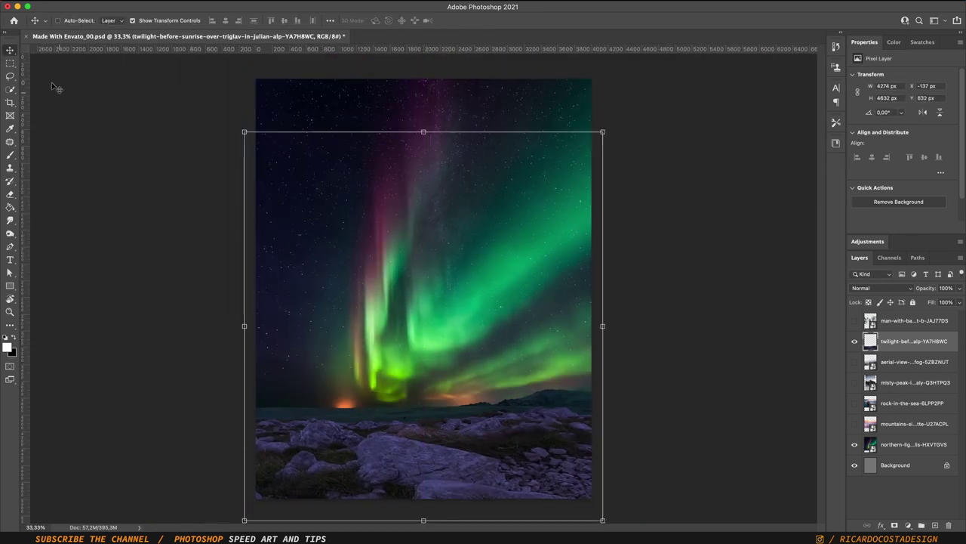
Step: Show the man-with-backpack layer and Quick Select the hiker
{"action": "left_click", "coordinate": [10, 63]}
{"action": "left_click", "coordinate": [11, 90]}
{"action": "key", "text": "ctrl+plus"}
{"action": "key", "text": "ctrl+plus"}
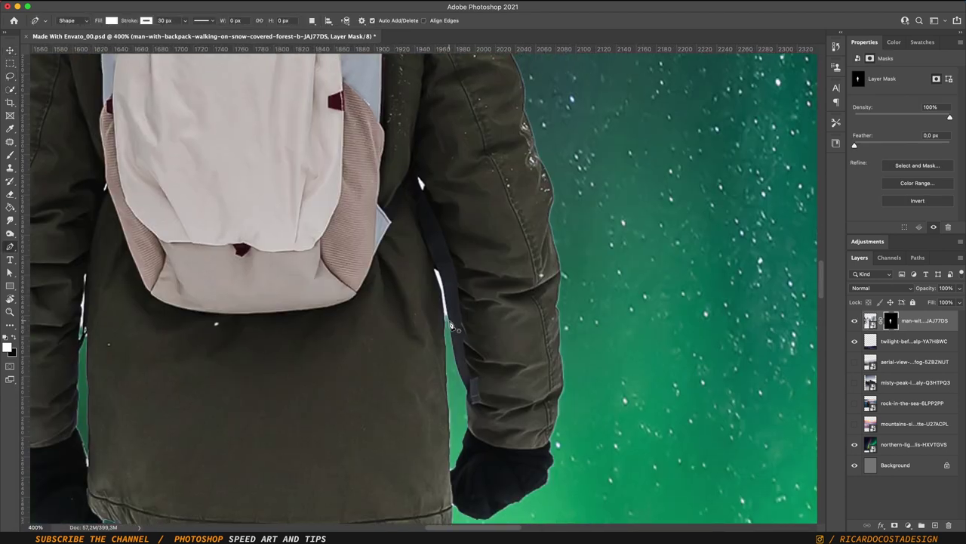
Step: Trace the backpack strap and choose a Soft Round brush to refine the hiker's mask
{"action": "left_click", "coordinate": [451, 326]}
{"action": "left_click", "coordinate": [870, 320], "text": "ctrl"}
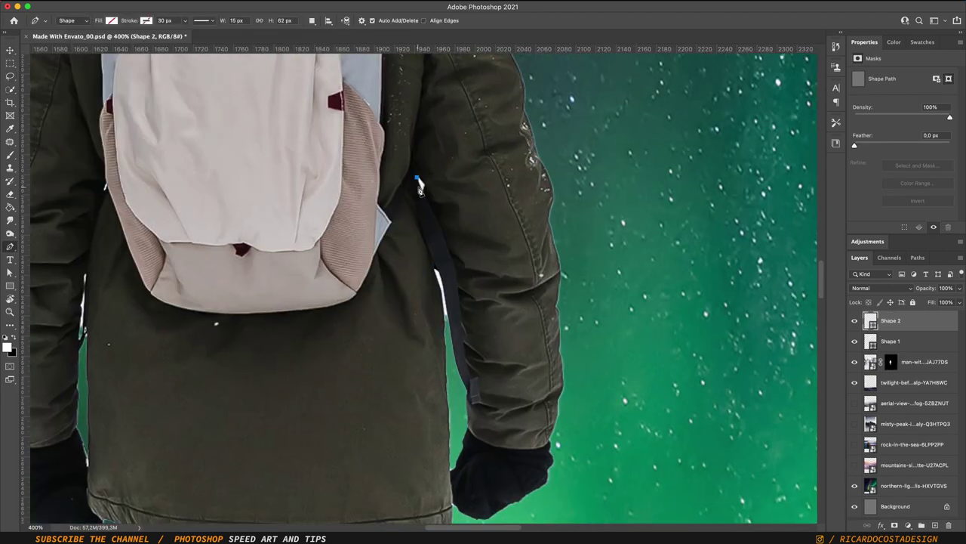
{"action": "left_click", "coordinate": [891, 341]}
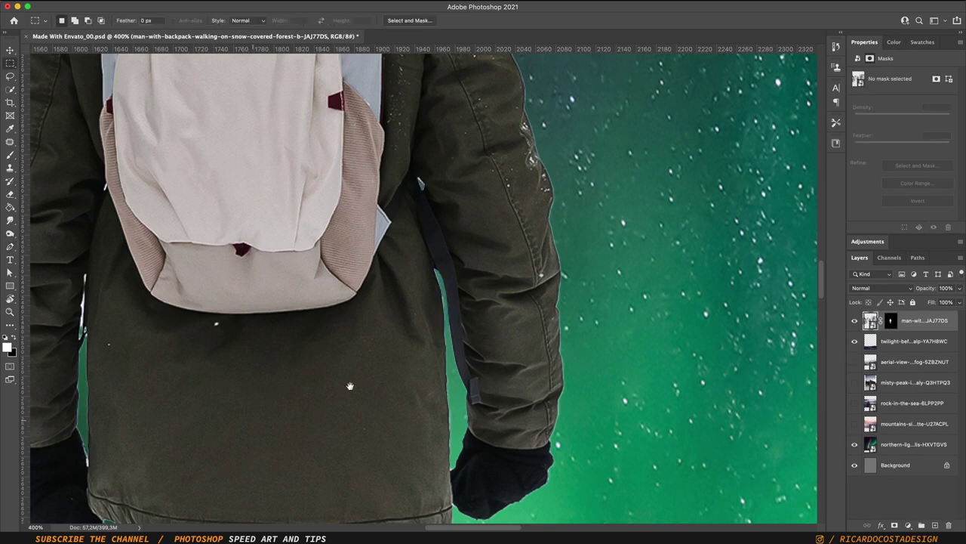
{"action": "left_click", "coordinate": [112, 21]}
{"action": "left_click", "coordinate": [88, 40]}
{"action": "right_click", "coordinate": [366, 112]}
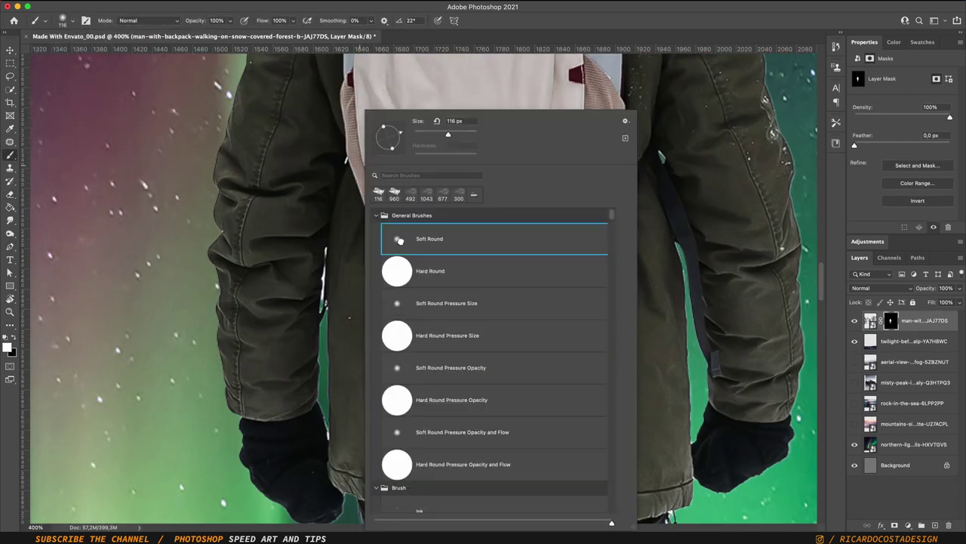
{"action": "double_click", "coordinate": [431, 237]}
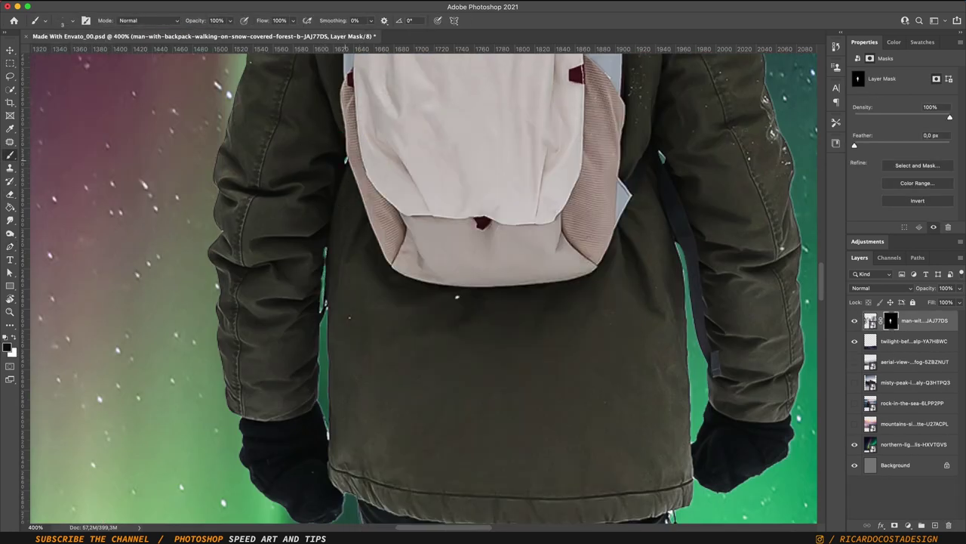
Step: Scale the hiker down and stand him on the rocks in the lower middle
{"action": "key", "text": "ctrl+0"}
{"action": "key", "text": "ctrl+minus"}
{"action": "key", "text": "ctrl+t"}
{"action": "left_click_drag", "start_coordinate": [565, 250], "coordinate": [517, 299]}
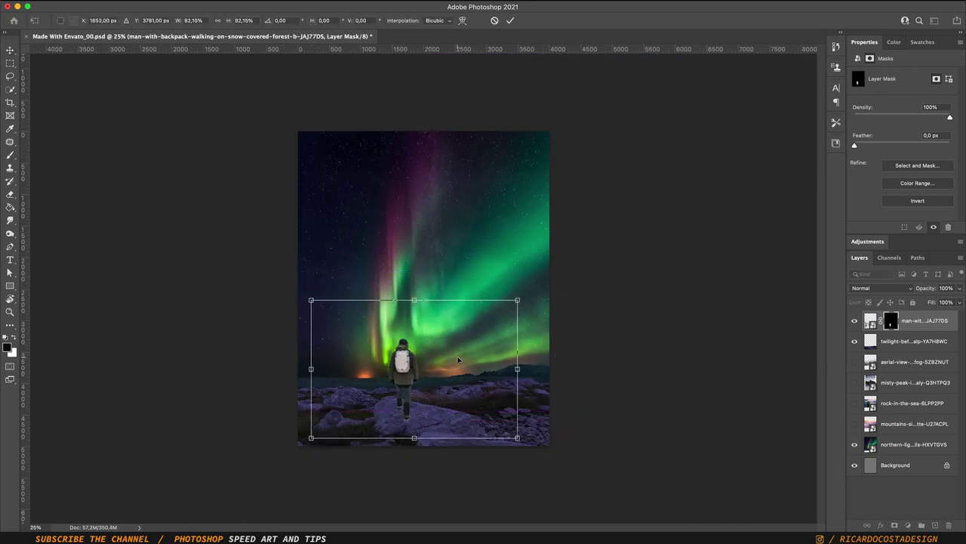
{"action": "left_click_drag", "start_coordinate": [457, 360], "coordinate": [451, 448]}
{"action": "key", "text": "ctrl+plus"}
{"action": "key", "text": "Return"}
{"action": "key", "text": "m"}
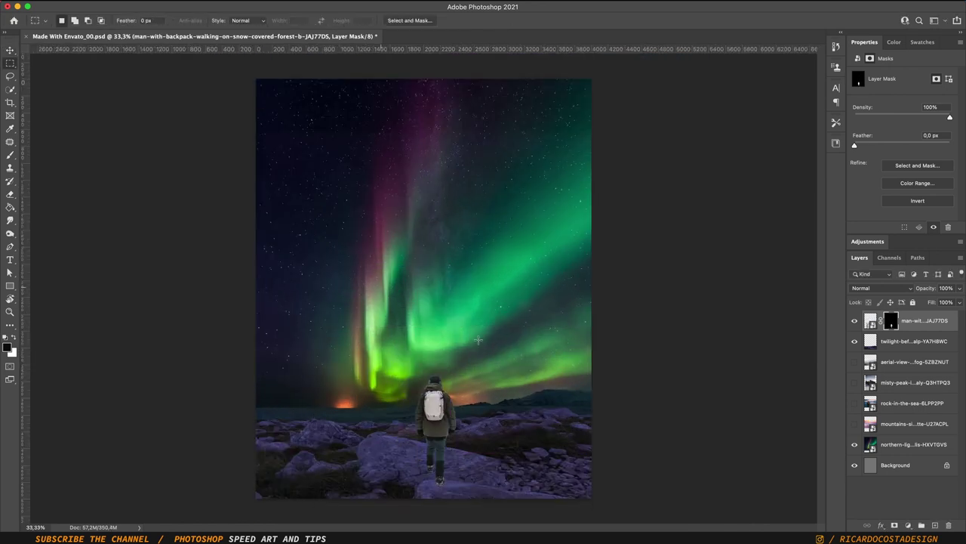
{"action": "key", "text": "ctrl+minus"}
{"action": "left_click", "coordinate": [883, 324]}
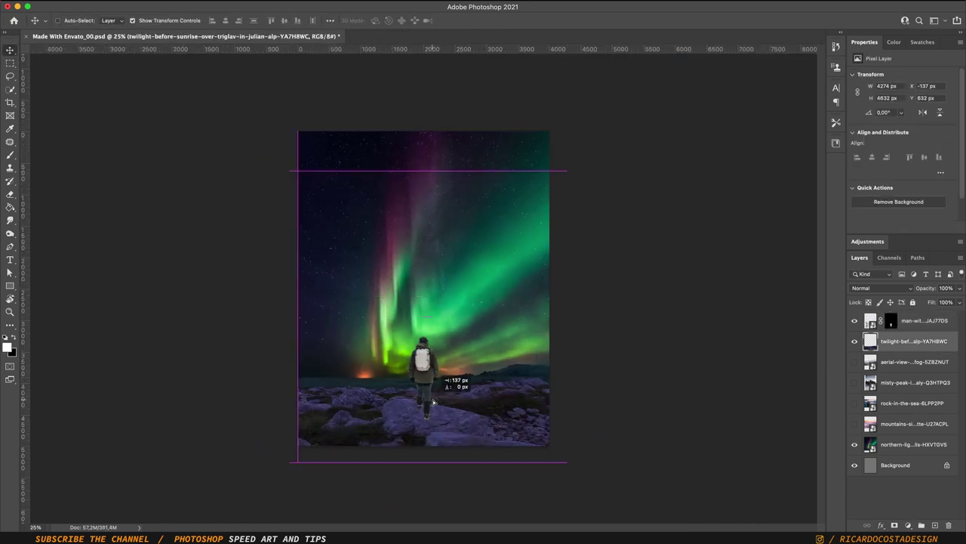
Step: Show the aerial fog photo, scale it behind the hiker, and add a 180°-rotated copy shifted left
{"action": "left_click", "coordinate": [914, 361]}
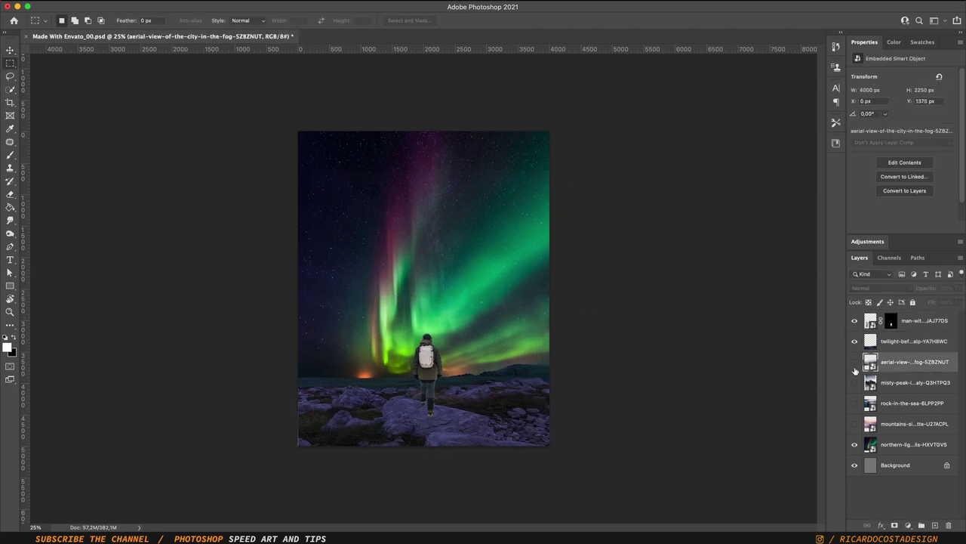
{"action": "left_click", "coordinate": [855, 361]}
{"action": "key", "text": "ctrl+t"}
{"action": "left_click_drag", "start_coordinate": [298, 242], "coordinate": [364, 337]}
{"action": "key", "text": "Return"}
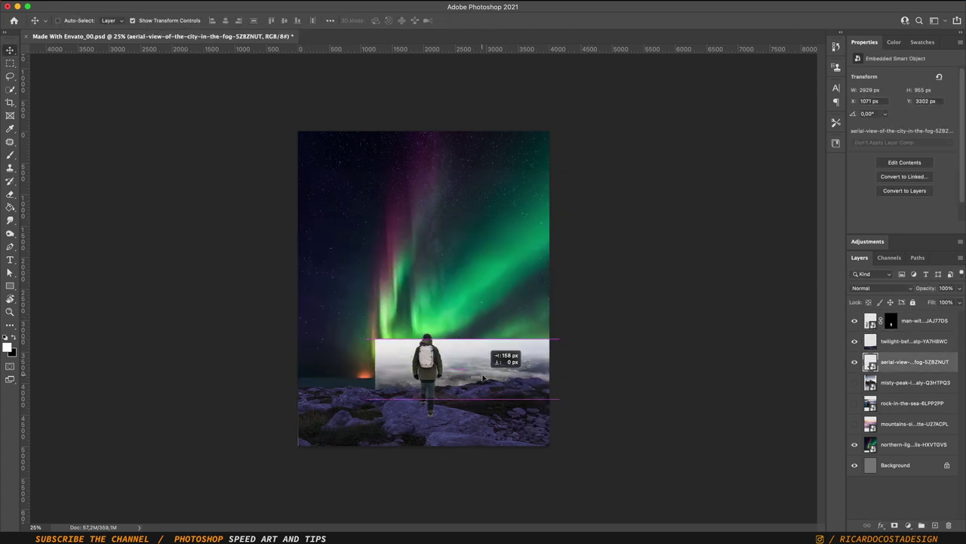
{"action": "mouse_move", "coordinate": [453, 370]}
{"action": "left_mouse_down"}
{"action": "mouse_move", "coordinate": [321, 370]}
{"action": "mouse_move", "coordinate": [387, 366]}
{"action": "mouse_move", "coordinate": [351, 368]}
{"action": "left_mouse_up"}
{"action": "left_click", "coordinate": [272, 328]}
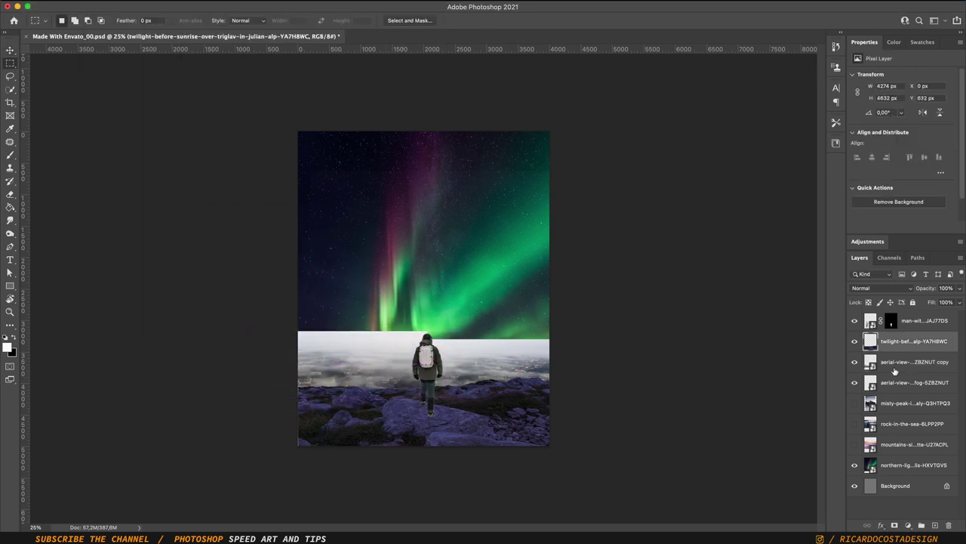
Step: Move the misty-peak layer above the fog copy and make it visible
{"action": "left_click_drag", "start_coordinate": [914, 402], "coordinate": [914, 355]}
{"action": "left_click", "coordinate": [11, 89]}
{"action": "key", "text": "ctrl+plus"}
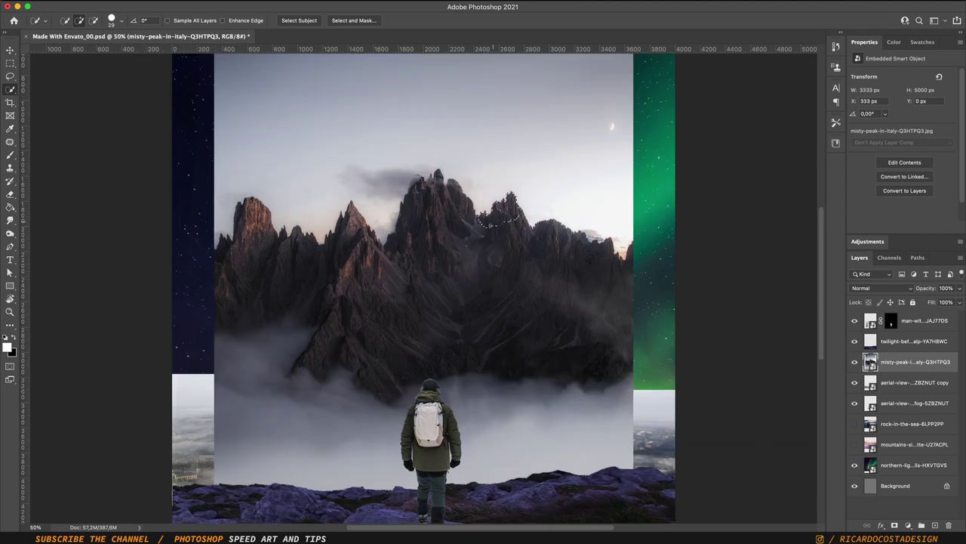
Step: Move the cut-out mountain to the left and scale it down
{"action": "left_click_drag", "start_coordinate": [528, 325], "coordinate": [249, 317]}
{"action": "key", "text": "ctrl+minus"}
{"action": "key", "text": "ctrl+t"}
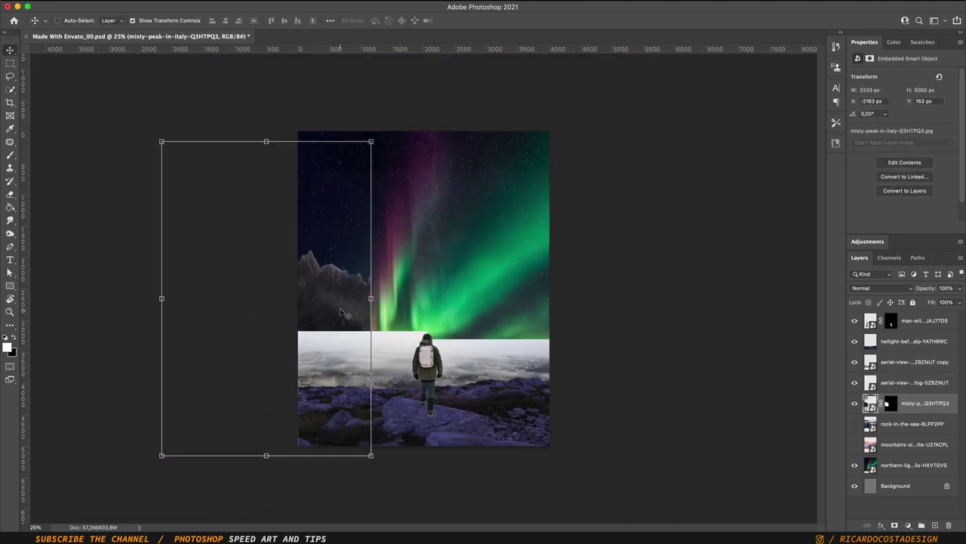
{"action": "mouse_move", "coordinate": [455, 521]}
{"action": "left_mouse_down"}
{"action": "mouse_move", "coordinate": [490, 512]}
{"action": "mouse_move", "coordinate": [410, 464]}
{"action": "left_mouse_up"}
{"action": "key", "text": "Return"}
{"action": "key", "text": "ctrl+plus"}
Step: Brush the mountain's mask edges to clean its outline
{"action": "key", "text": "b"}
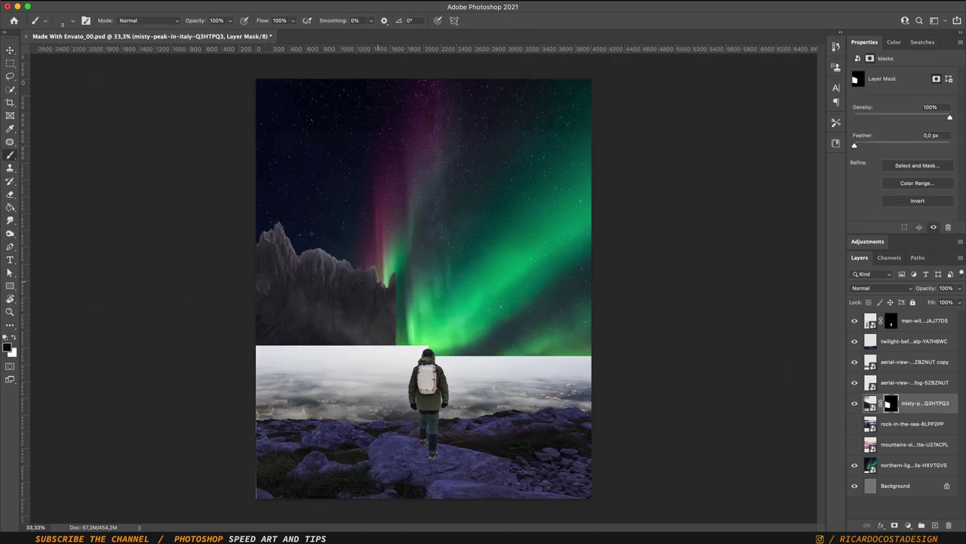
{"action": "key", "text": "ctrl+1"}
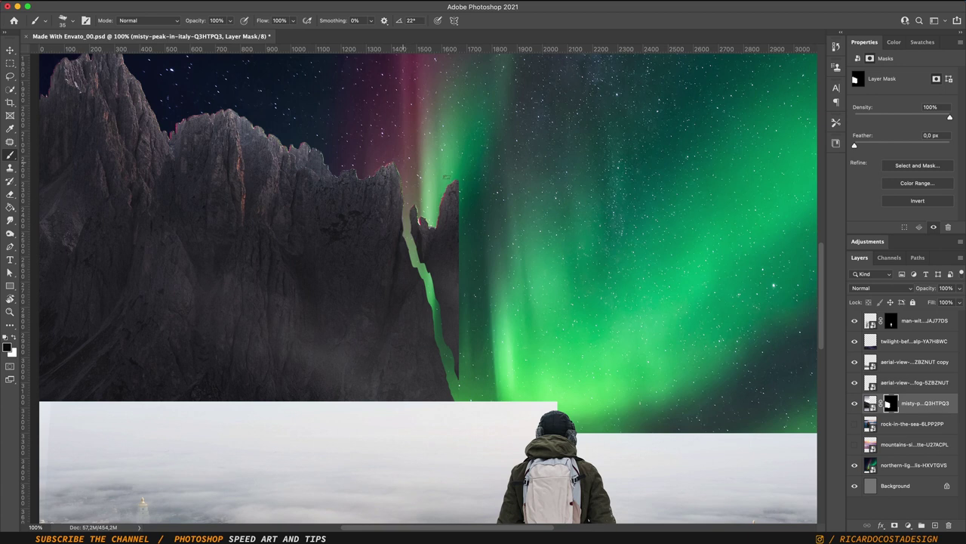
{"action": "key", "text": "ctrl+0"}
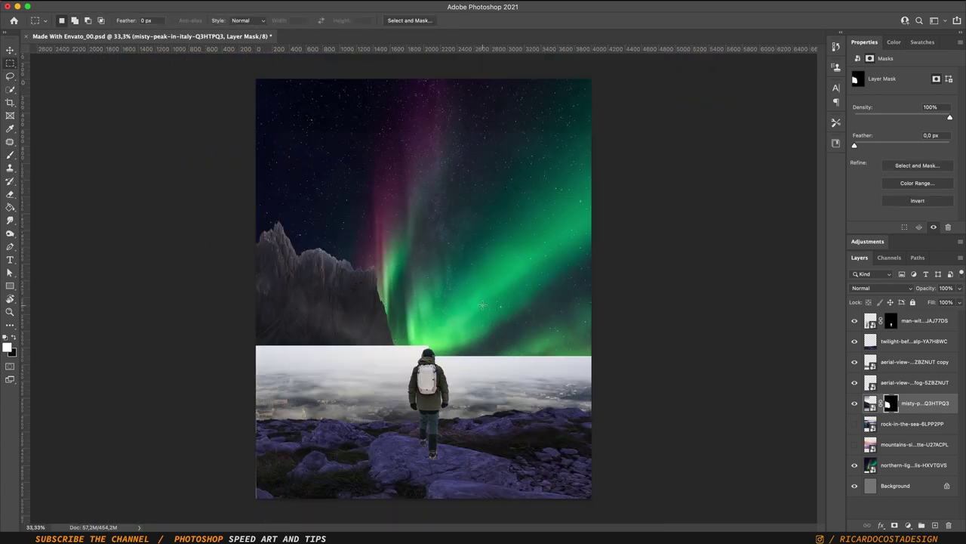
{"action": "key", "text": "alt+bracketleft"}
{"action": "key", "text": "v"}
{"action": "key", "text": "ctrl+comma"}
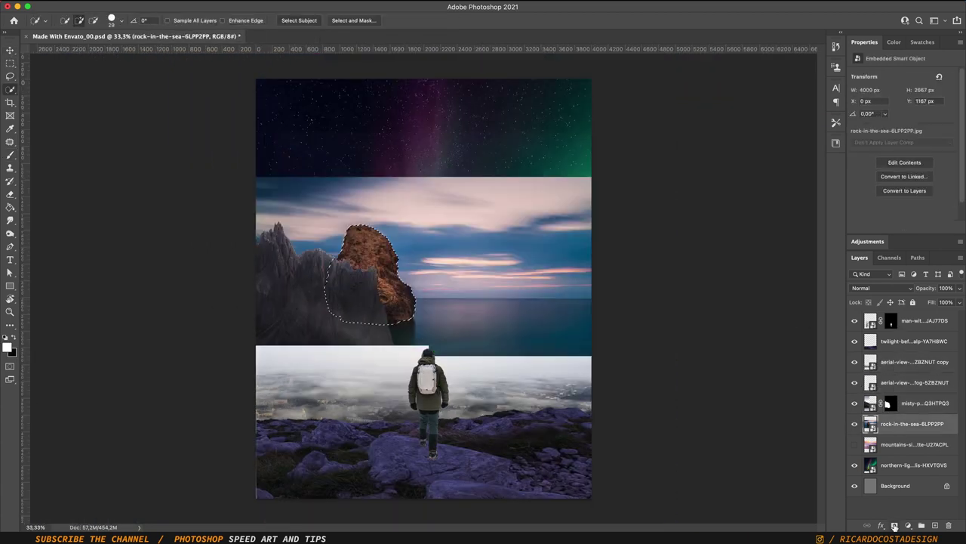
Step: Place the sea rock right and lower, and narrow the mountain from its right edge
{"action": "mouse_move", "coordinate": [259, 289]}
{"action": "left_mouse_down"}
{"action": "mouse_move", "coordinate": [438, 327]}
{"action": "mouse_move", "coordinate": [453, 317]}
{"action": "left_mouse_up"}
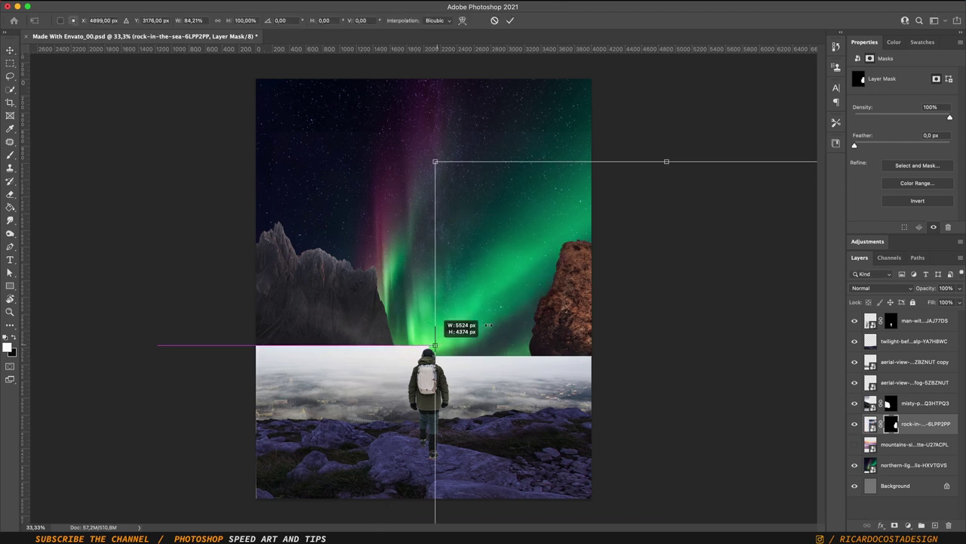
{"action": "key", "text": "alt+bracketright"}
{"action": "left_click_drag", "start_coordinate": [379, 315], "coordinate": [395, 315]}
{"action": "key", "text": "Return"}
Step: Paint the mountain's mask with a much larger brush, then clear the selection
{"action": "key", "text": "b"}
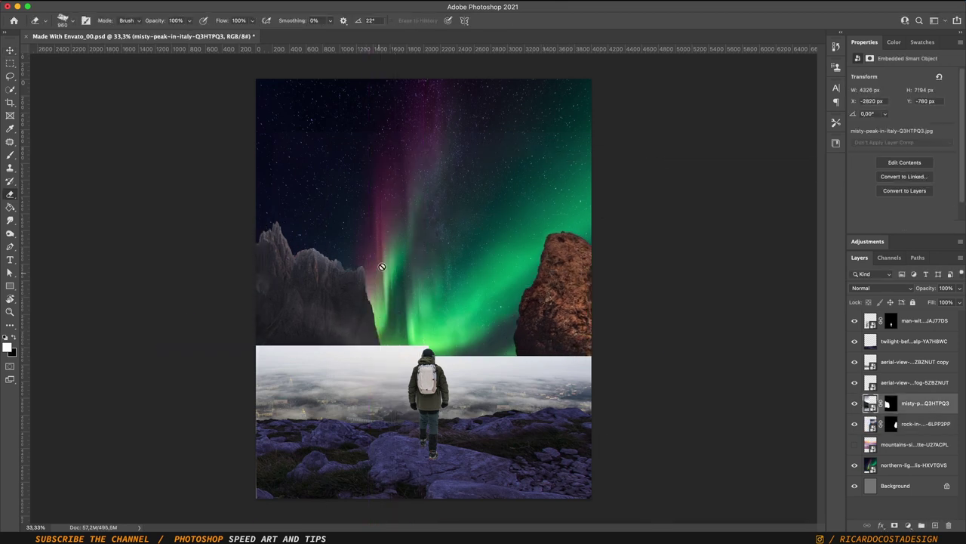
{"action": "key", "text": "ctrl+backslash"}
{"action": "key", "text": "bracketright"}
{"action": "key", "text": "bracketright"}
{"action": "key", "text": "bracketright"}
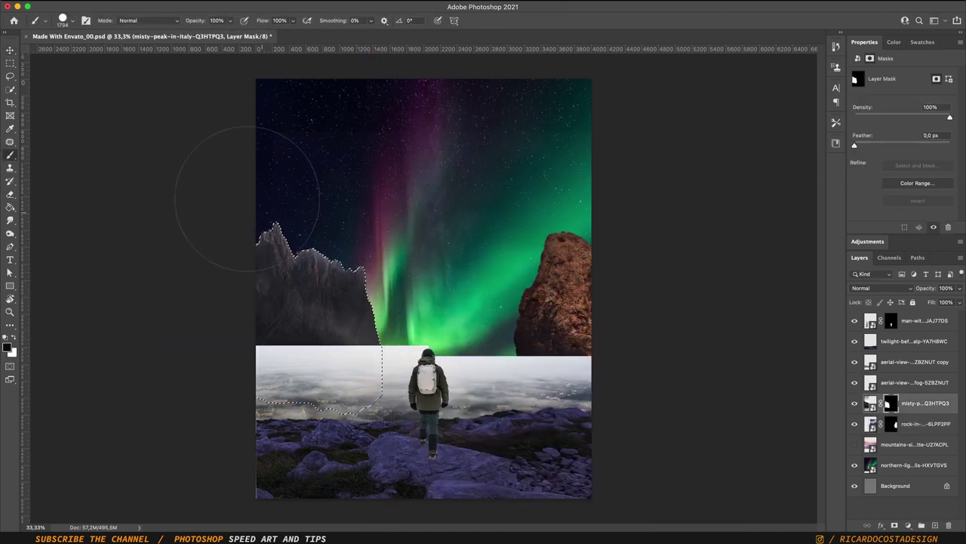
{"action": "key", "text": "m"}
{"action": "key", "text": "ctrl+d"}
Step: Check the misty-peak layer's options, then give the aerial city copy a layer mask
{"action": "left_click", "coordinate": [870, 402]}
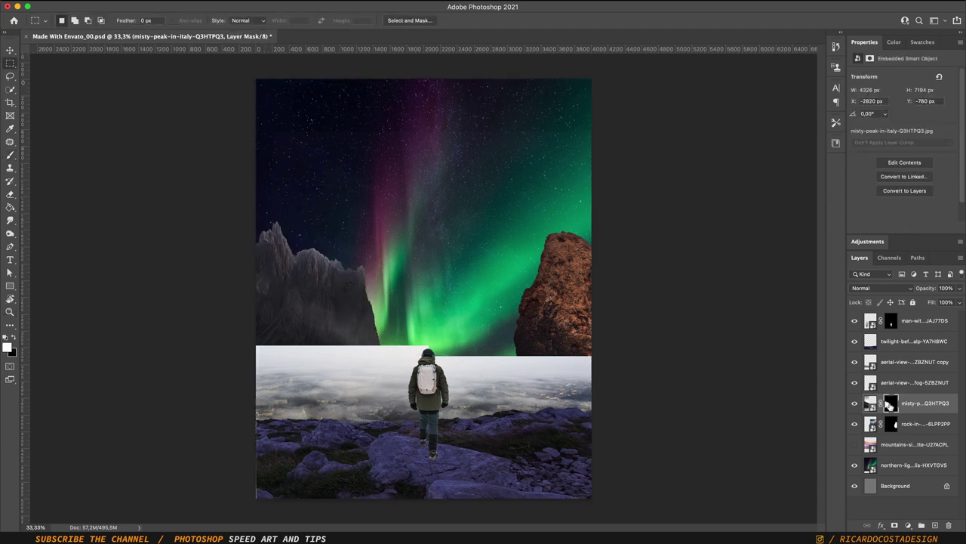
{"action": "right_click", "coordinate": [925, 403]}
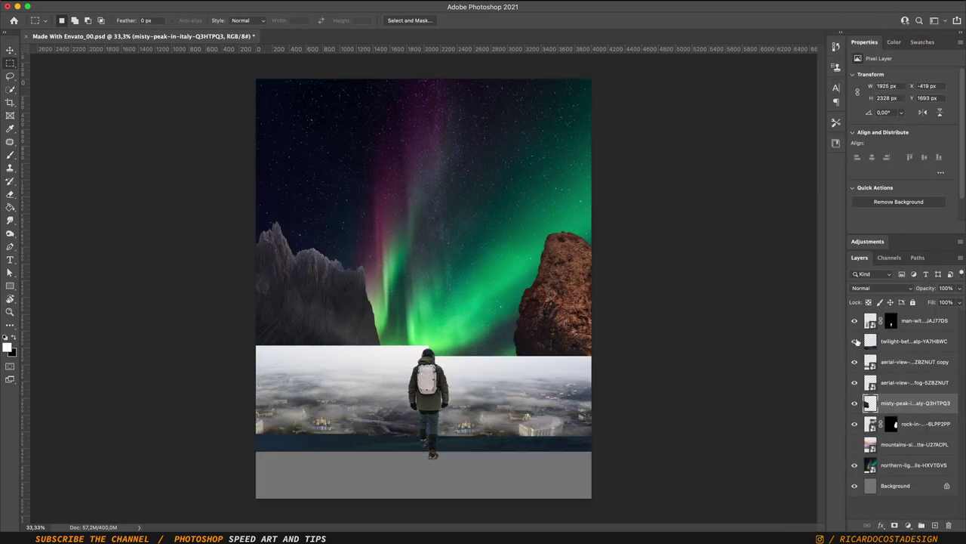
{"action": "left_click", "coordinate": [917, 362]}
{"action": "left_click", "coordinate": [894, 525]}
Step: Paint the aerial city copy's mask with a soft brush to blend the fog
{"action": "key", "text": "b"}
{"action": "right_click", "coordinate": [520, 302]}
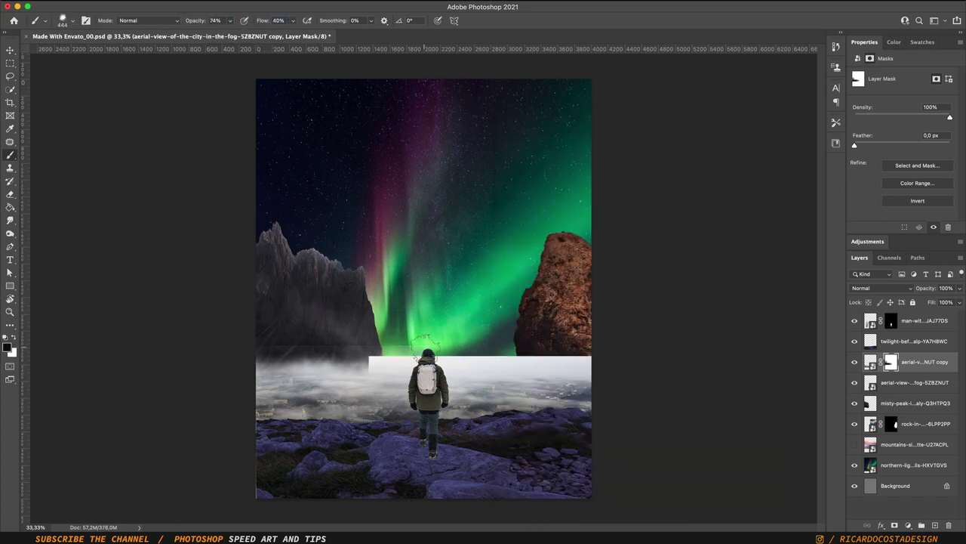
{"action": "left_click", "coordinate": [916, 367]}
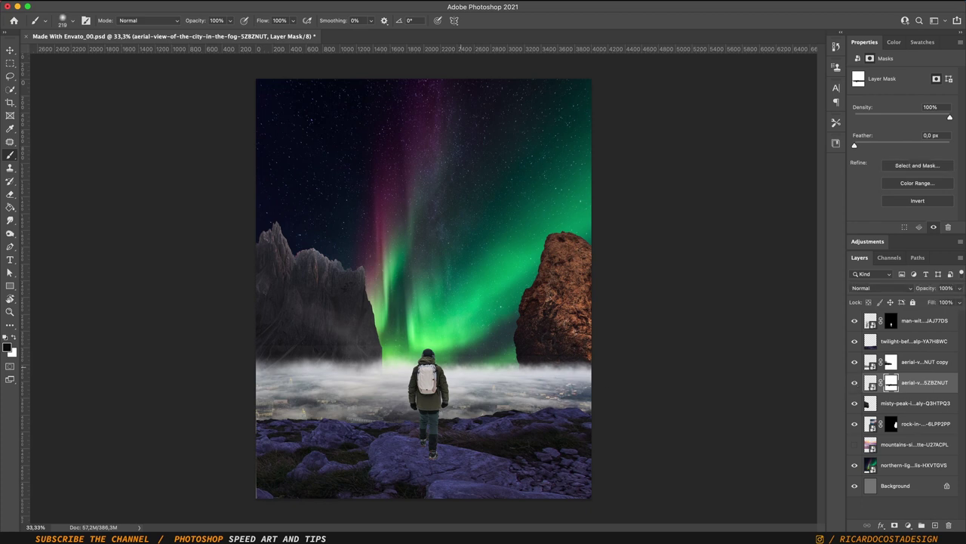
{"action": "key", "text": "ctrl+minus"}
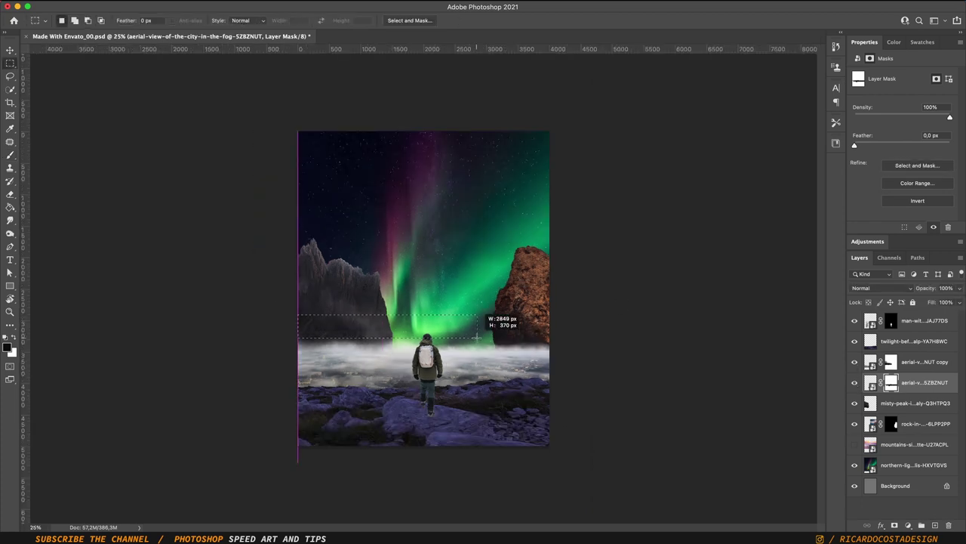
{"action": "left_click", "coordinate": [887, 364]}
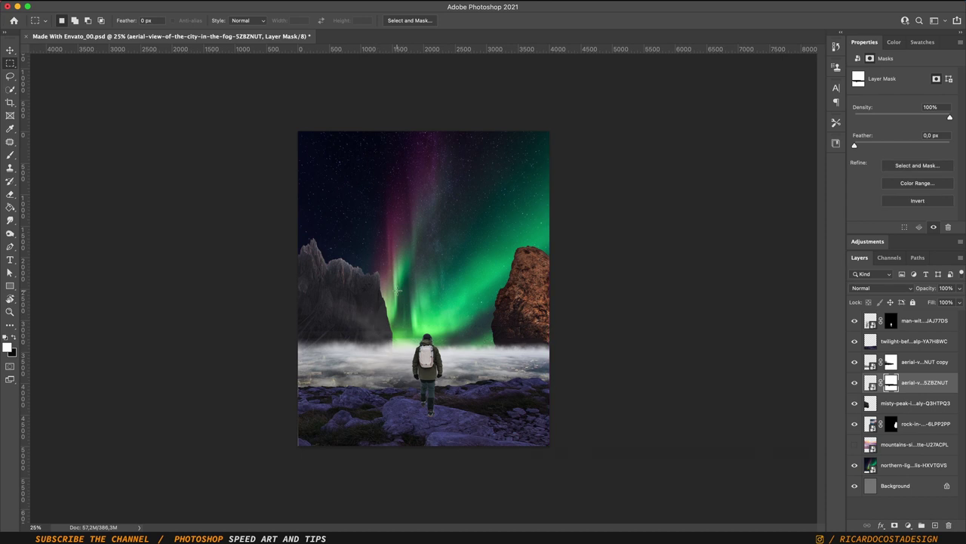
Step: Paint soft mist over the fog on a new empty layer
{"action": "key", "text": "ctrl+shift+alt+n"}
{"action": "key", "text": "b"}
{"action": "key", "text": "F5"}
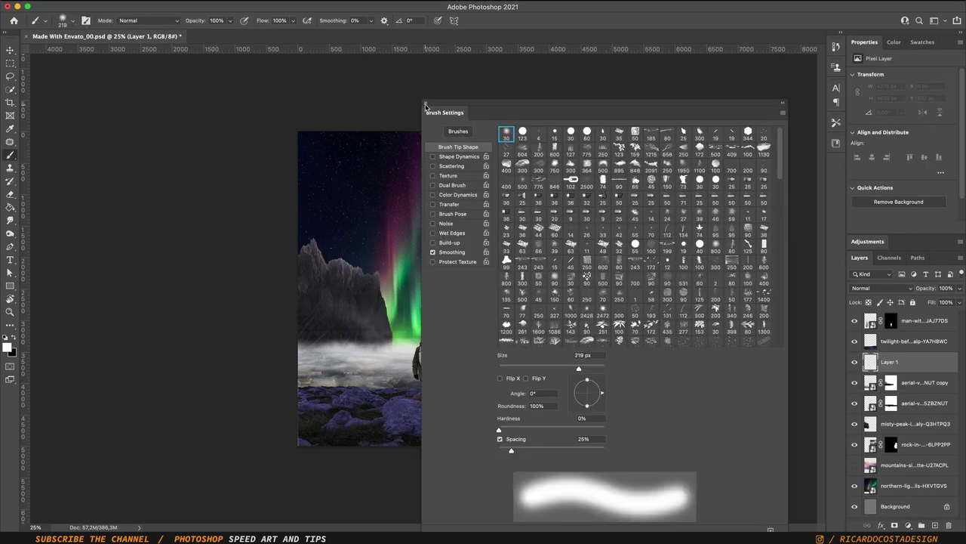
{"action": "key", "text": "F5"}
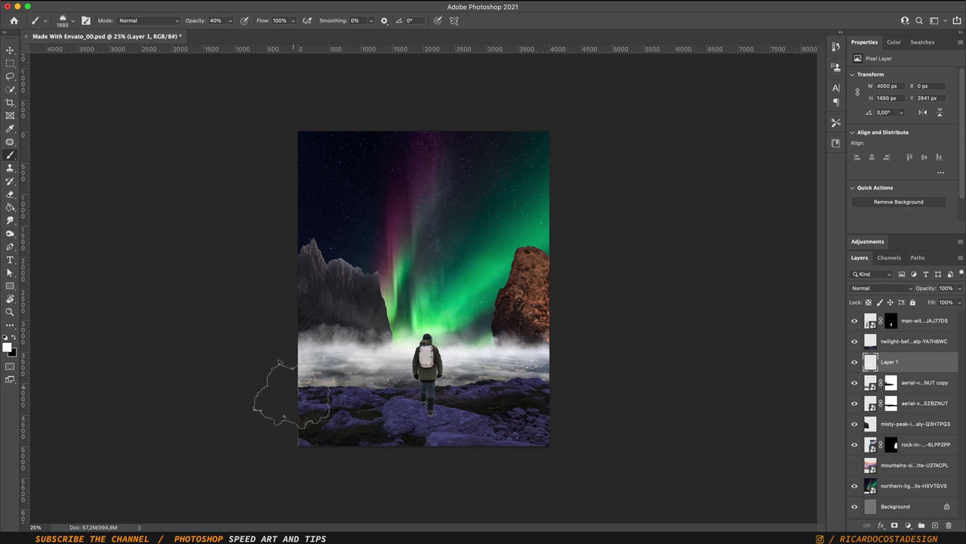
{"action": "left_click", "coordinate": [914, 423]}
{"action": "key", "text": "ctrl+shift+alt+n"}
Step: Show the mountains silhouette layer and shrink it to sit in the valley
{"action": "left_click", "coordinate": [855, 485]}
{"action": "left_click", "coordinate": [913, 486]}
{"action": "key", "text": "ctrl+t"}
{"action": "left_click_drag", "start_coordinate": [423, 130], "coordinate": [425, 285]}
{"action": "key", "text": "Return"}
{"action": "left_click", "coordinate": [10, 76]}
Step: Mask the mountains layer to hide its sunset strip
{"action": "key", "text": "ctrl+plus"}
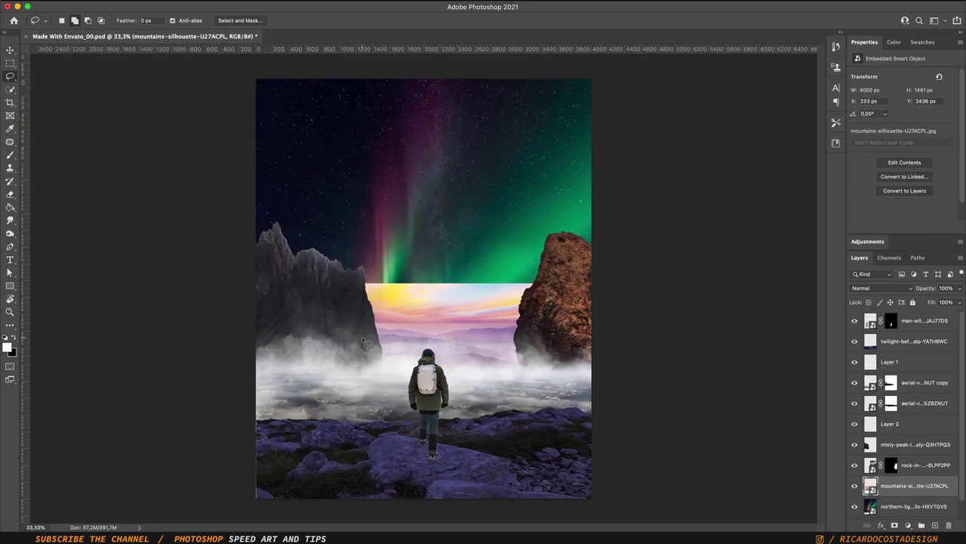
{"action": "left_click", "coordinate": [895, 525]}
{"action": "key", "text": "m"}
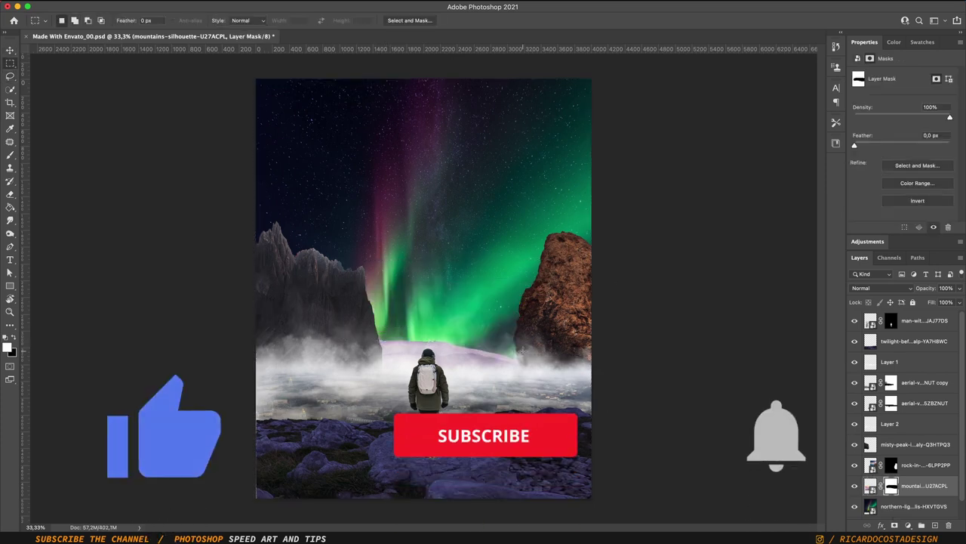
Step: Try Match Color on the misty peak against the twilight layer, then cancel
{"action": "left_click", "coordinate": [864, 446]}
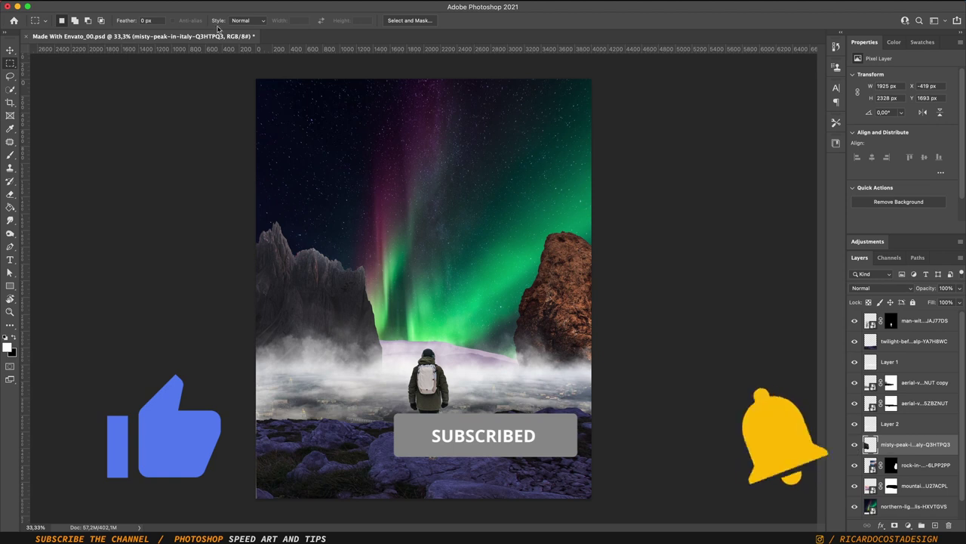
{"action": "left_click", "coordinate": [633, 399]}
{"action": "left_click", "coordinate": [634, 340]}
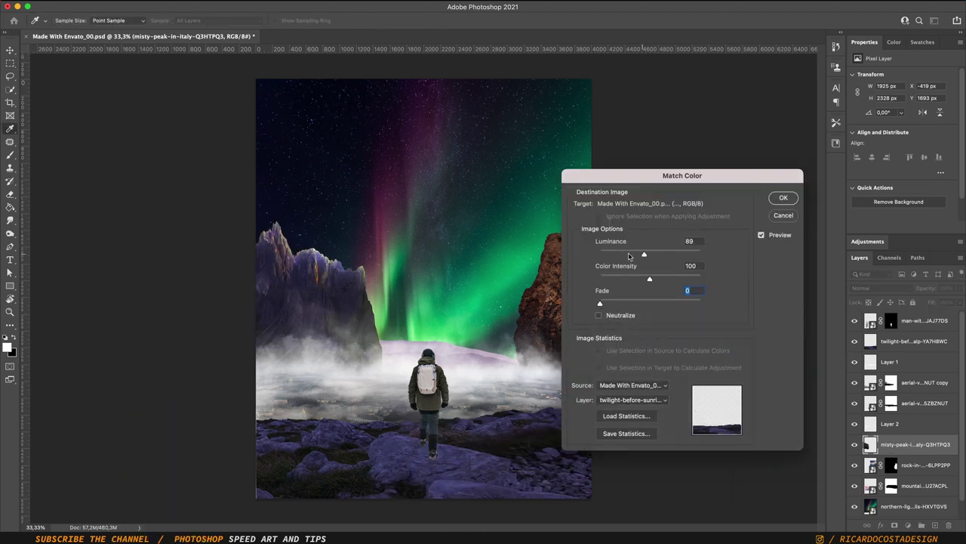
{"action": "left_click_drag", "start_coordinate": [629, 256], "coordinate": [618, 254]}
{"action": "left_click_drag", "start_coordinate": [649, 279], "coordinate": [627, 281]}
{"action": "left_click", "coordinate": [796, 215]}
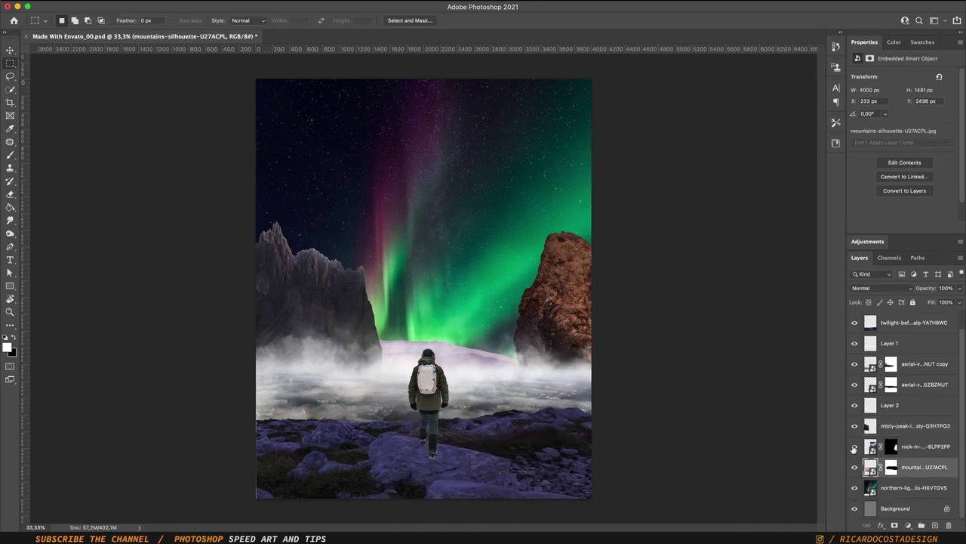
Step: Add a Levels adjustment clipped to the twilight foreground layer
{"action": "left_click", "coordinate": [914, 340]}
{"action": "left_click", "coordinate": [909, 526]}
{"action": "left_click", "coordinate": [898, 354]}
{"action": "key", "text": "ctrl+alt+g"}
{"action": "key", "text": "v"}
Step: Add a clipped Color Balance adjustment to the foreground
{"action": "left_click", "coordinate": [914, 362]}
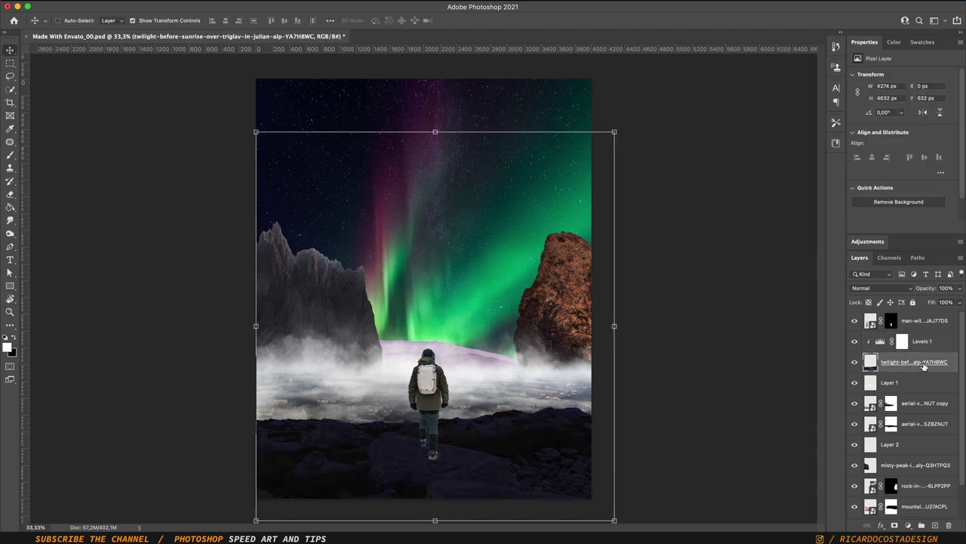
{"action": "left_click", "coordinate": [924, 320]}
{"action": "left_click", "coordinate": [909, 527]}
{"action": "left_click", "coordinate": [929, 423]}
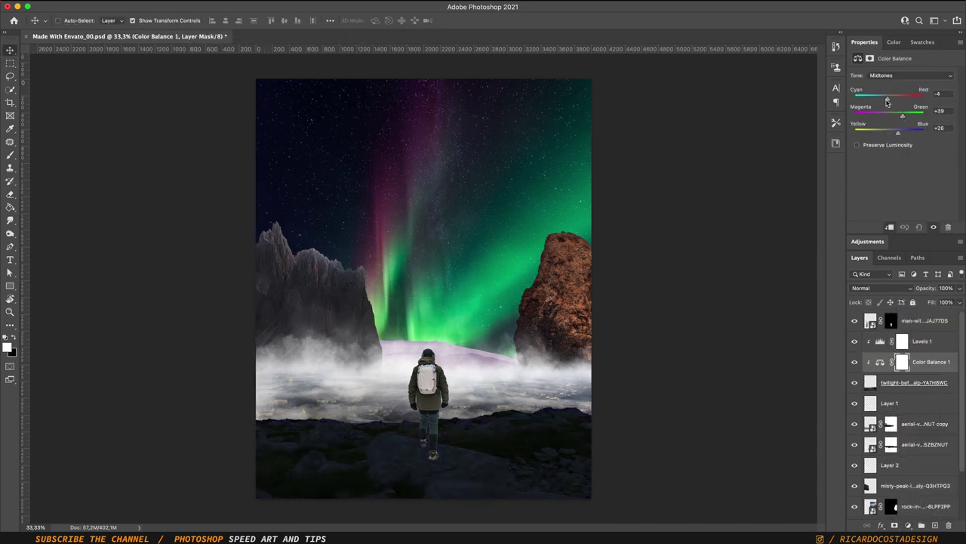
Step: Duplicate the Levels 1 and Color Balance 1 pair onto the aerial city copy
{"action": "left_click", "coordinate": [921, 341]}
{"action": "left_click", "coordinate": [933, 226]}
{"action": "left_click", "coordinate": [925, 361], "text": "shift"}
{"action": "mouse_move", "coordinate": [925, 361]}
{"action": "left_mouse_down"}
{"action": "mouse_move", "coordinate": [920, 328]}
{"action": "mouse_move", "coordinate": [917, 414]}
{"action": "left_mouse_up"}
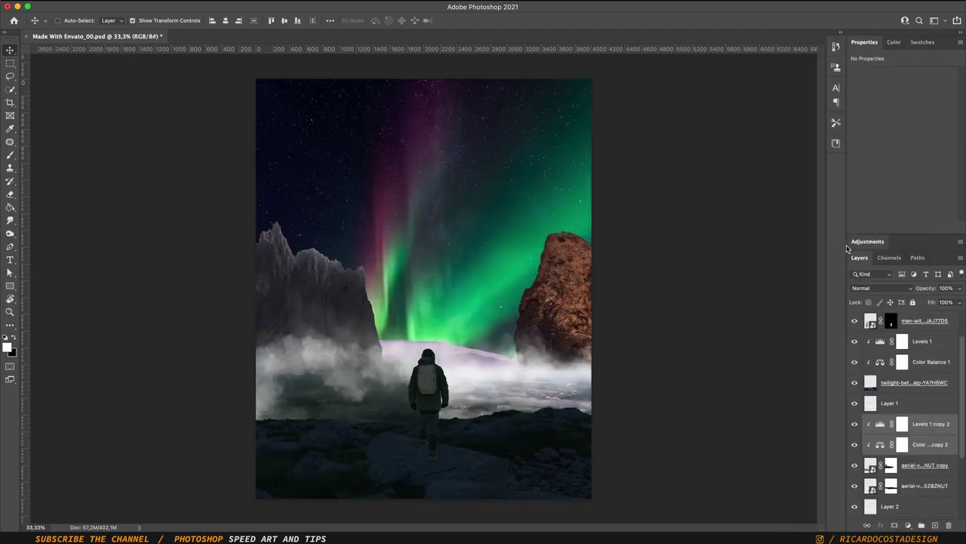
{"action": "left_click", "coordinate": [929, 446]}
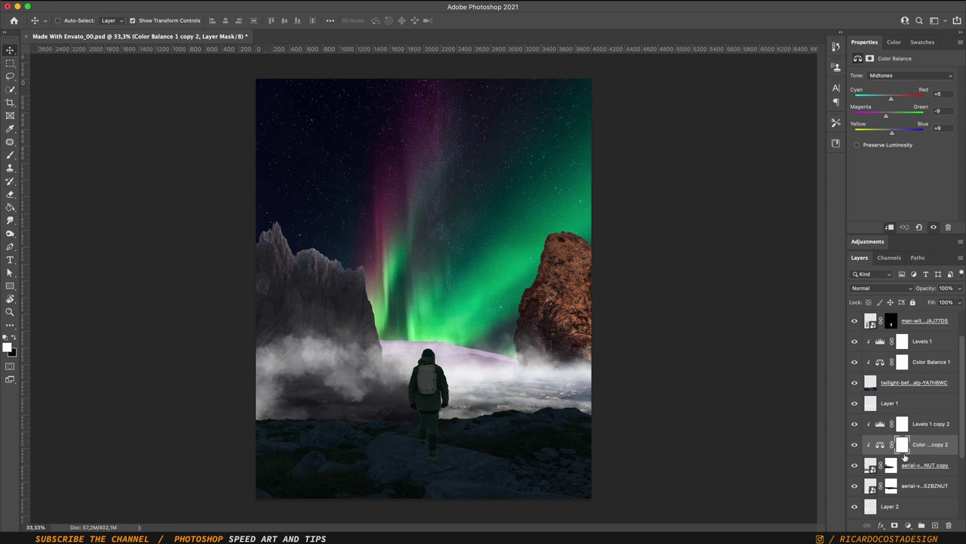
{"action": "right_click", "coordinate": [904, 456]}
Step: Clip the copied adjustment pair to its layer and duplicate the pair onto the misty peak
{"action": "left_click", "coordinate": [923, 317]}
{"action": "left_click", "coordinate": [923, 338], "text": "shift"}
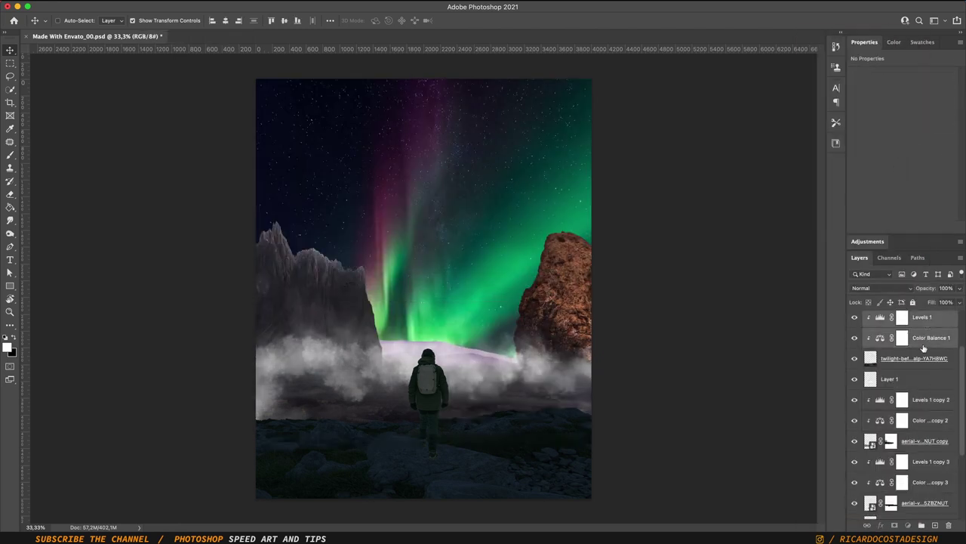
{"action": "right_click", "coordinate": [923, 347]}
{"action": "left_click", "coordinate": [889, 178]}
{"action": "left_click_drag", "start_coordinate": [925, 447], "coordinate": [925, 415]}
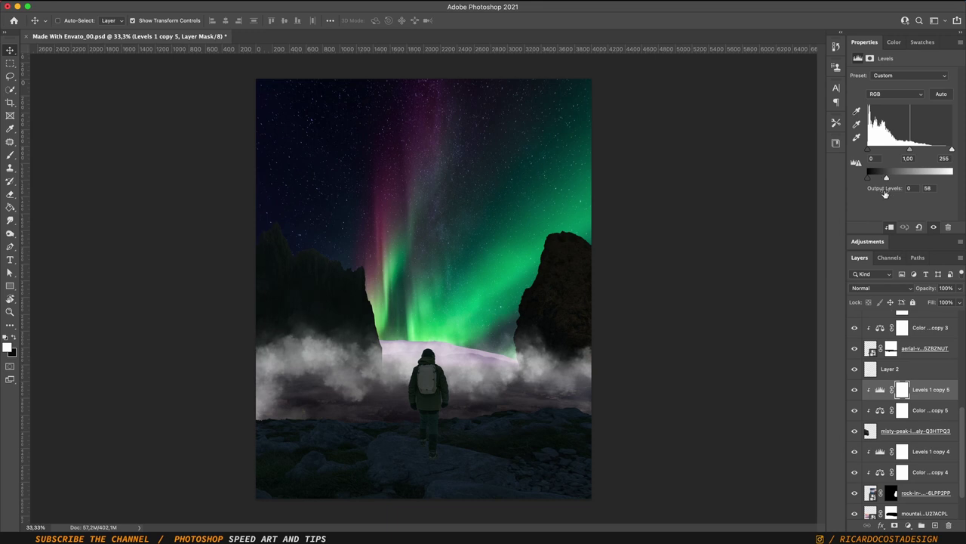
Step: Add a Hue/Saturation adjustment at -56 saturation clipped to the rock
{"action": "left_click", "coordinate": [928, 451]}
{"action": "left_click", "coordinate": [910, 526]}
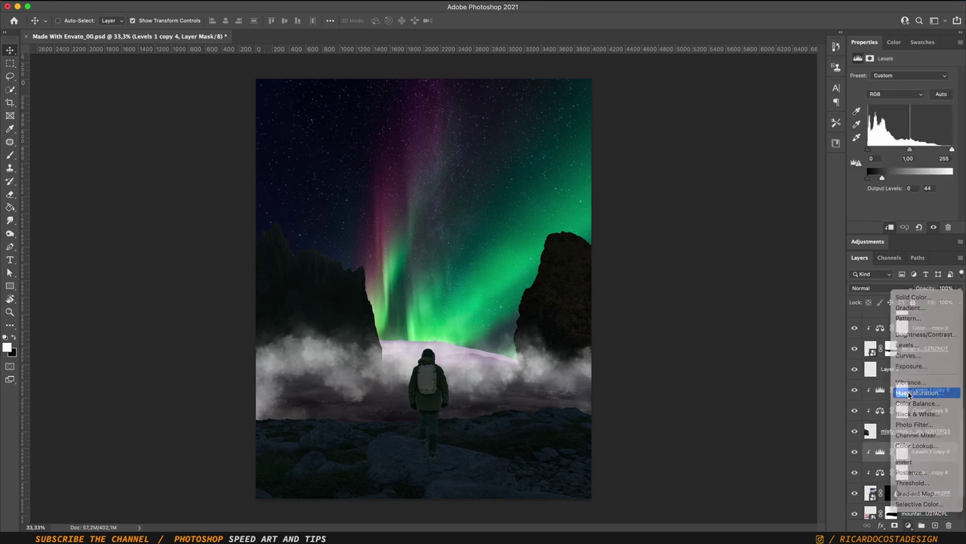
{"action": "left_click", "coordinate": [927, 390]}
{"action": "left_click", "coordinate": [890, 228]}
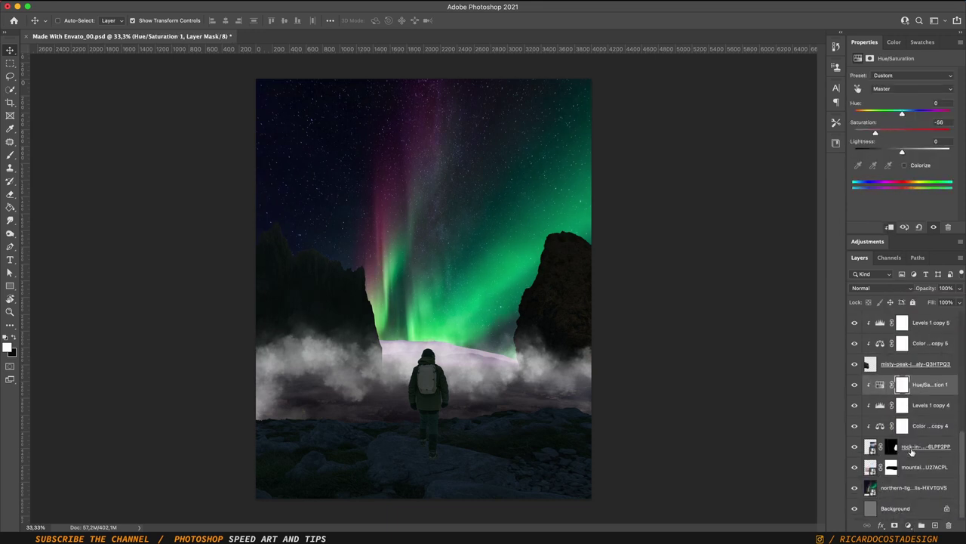
Step: Duplicate the adjustment pair onto the mountains layer
{"action": "right_click", "coordinate": [929, 389]}
{"action": "key", "text": "Escape"}
{"action": "left_click_drag", "start_coordinate": [929, 390], "coordinate": [920, 444]}
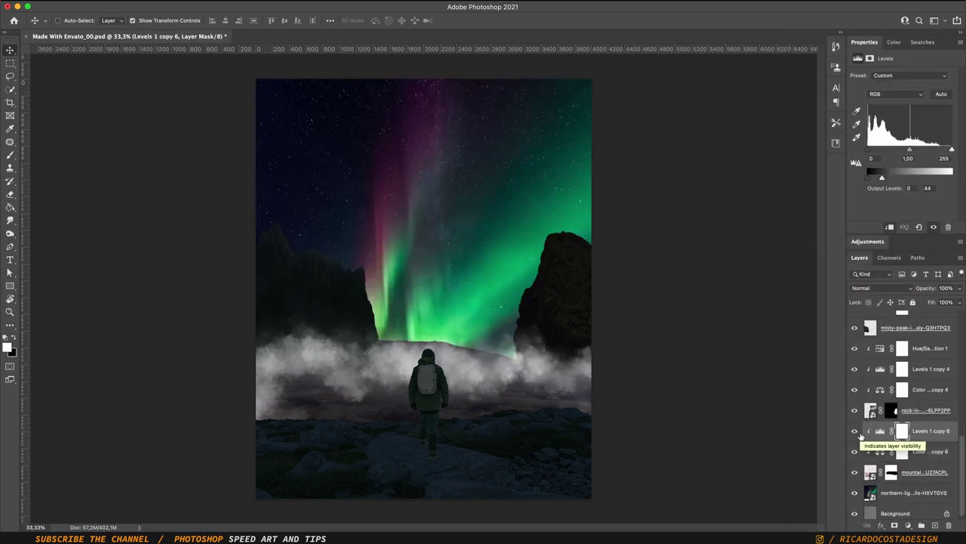
Step: Add a dark teal (2b4444) Solid Color fill clipped to the mountains layer
{"action": "left_click", "coordinate": [930, 451]}
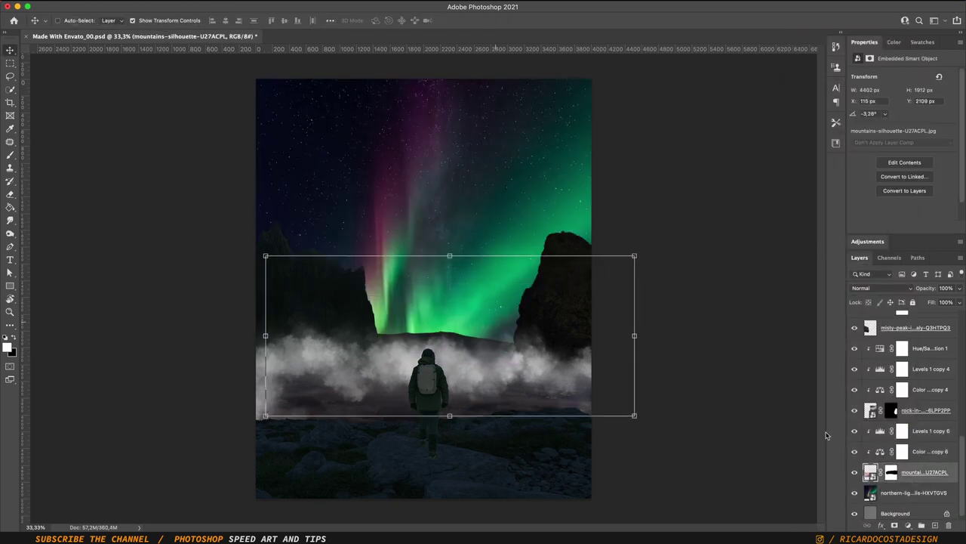
{"action": "left_click", "coordinate": [904, 430]}
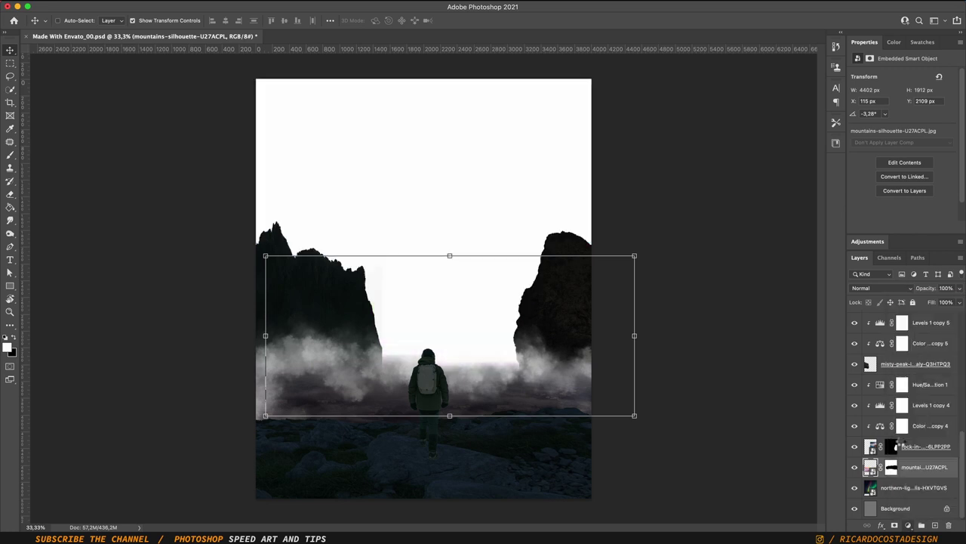
{"action": "right_click", "coordinate": [913, 466]}
{"action": "left_click", "coordinate": [823, 250]}
{"action": "double_click", "coordinate": [879, 467]}
{"action": "left_click", "coordinate": [266, 198]}
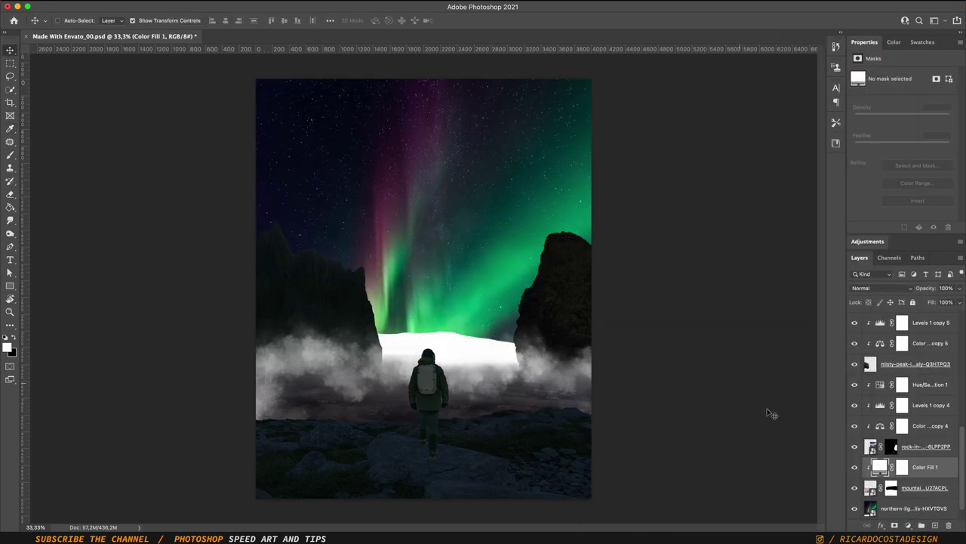
{"action": "key", "text": "Return"}
Step: Apply a Gaussian Blur to soften the distant mountains
{"action": "left_click", "coordinate": [914, 467]}
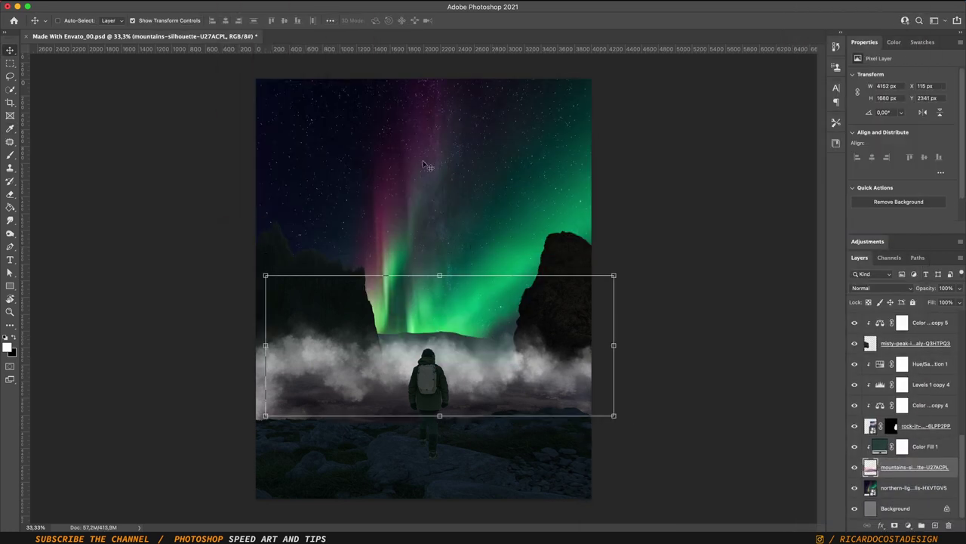
{"action": "left_click", "coordinate": [742, 234]}
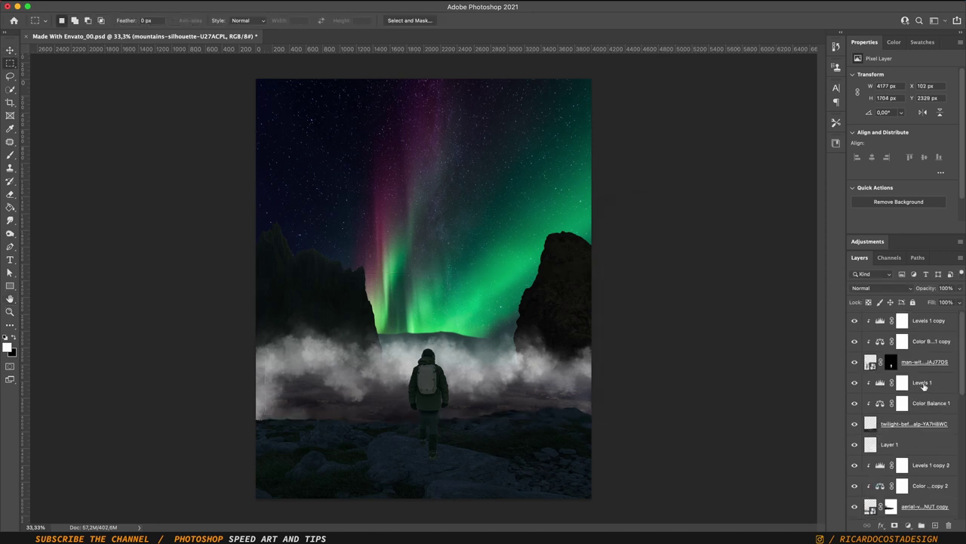
{"action": "scroll", "coordinate": [915, 468], "scroll_direction": "up", "scroll_amount": 5}
Step: Move and enlarge the northern lights sky with Free Transform
{"action": "left_click", "coordinate": [913, 487]}
{"action": "key", "text": "ctrl+t"}
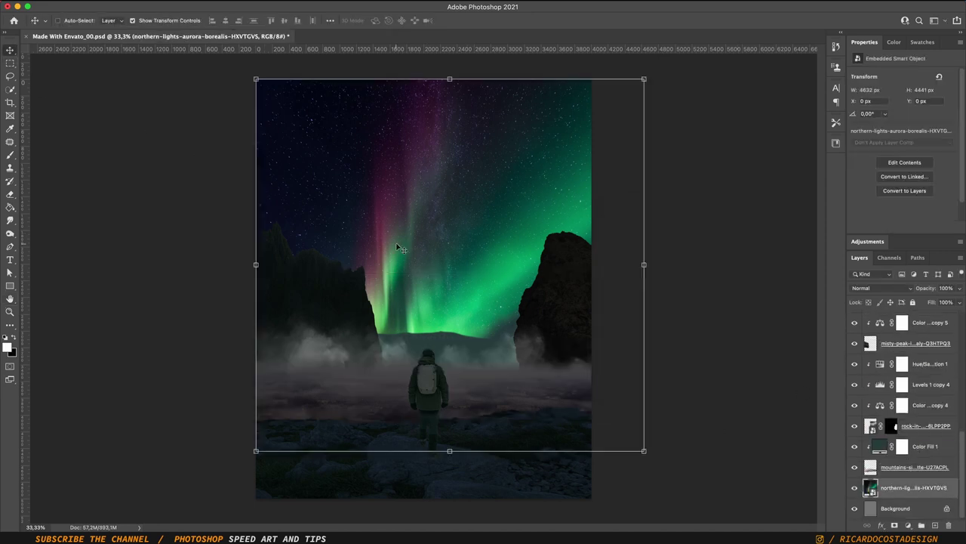
{"action": "left_click_drag", "start_coordinate": [423, 287], "coordinate": [624, 272]}
{"action": "key", "text": "Return"}
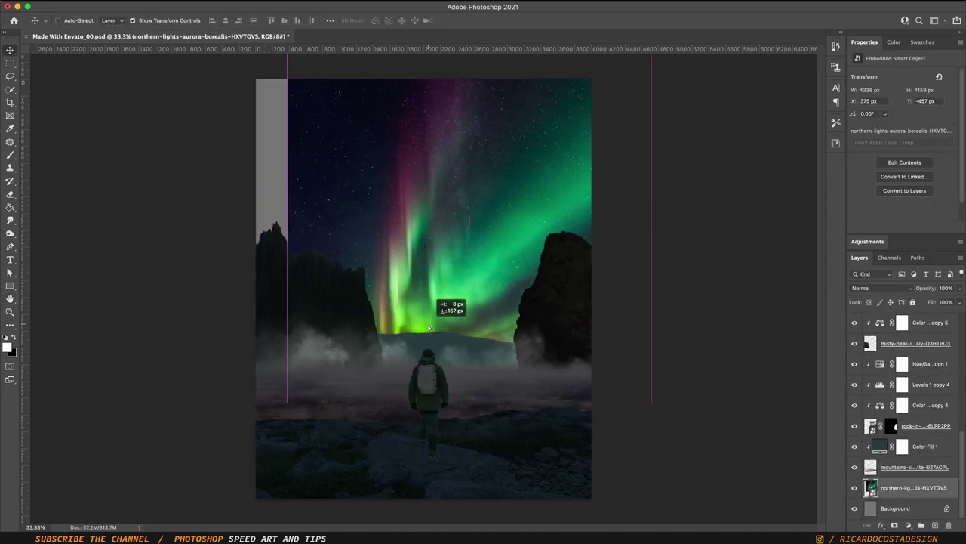
Step: Fill the empty grey strip on the left edge with Content-Aware Fill
{"action": "key", "text": "m"}
{"action": "left_click_drag", "start_coordinate": [257, 79], "coordinate": [288, 316]}
{"action": "right_click", "coordinate": [282, 148]}
{"action": "left_click", "coordinate": [314, 313]}
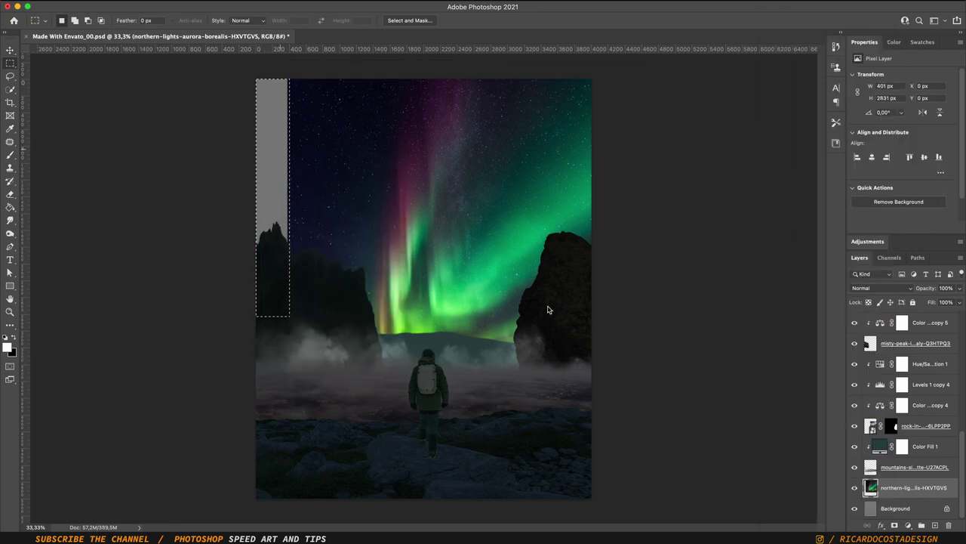
{"action": "left_click", "coordinate": [942, 517]}
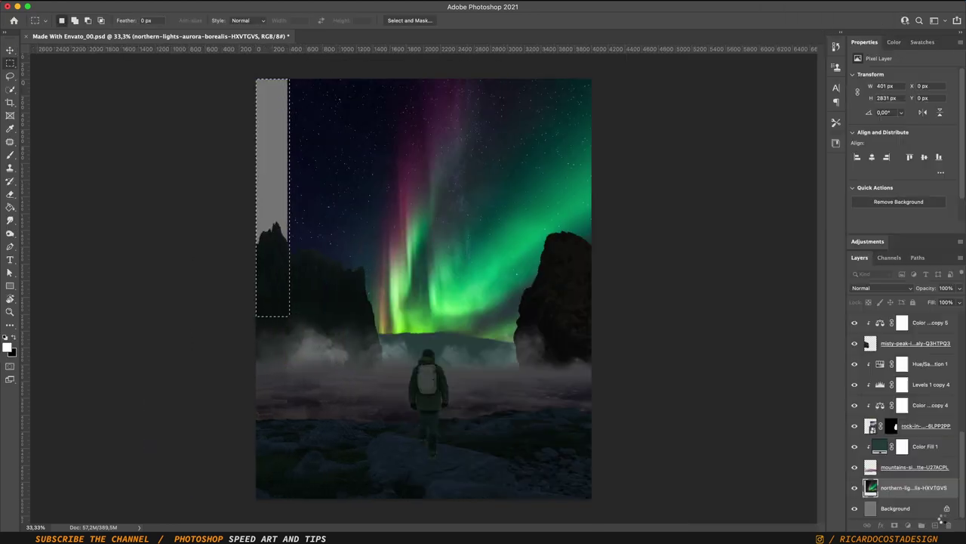
{"action": "key", "text": "ctrl+d"}
{"action": "left_click", "coordinate": [916, 438]}
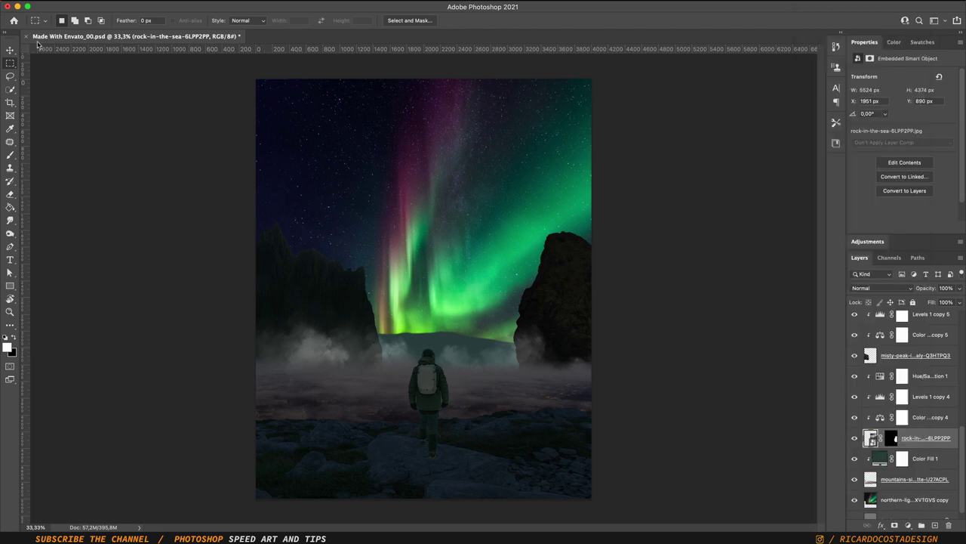
Step: Enlarge the rock-in-the-sea layer to about 159% and lower it
{"action": "key", "text": "ctrl+t"}
{"action": "key", "text": "ctrl+minus"}
{"action": "key", "text": "ctrl+minus"}
{"action": "key", "text": "ctrl+minus"}
{"action": "left_click_drag", "start_coordinate": [421, 371], "coordinate": [388, 446]}
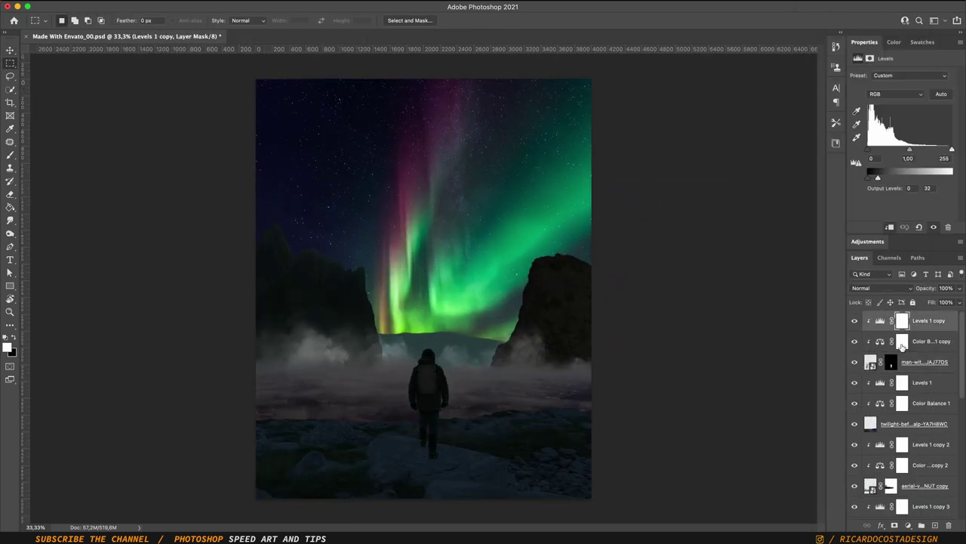
Step: Darken the foreground further with the Levels 1 adjustment
{"action": "left_click", "coordinate": [879, 382]}
{"action": "left_click_drag", "start_coordinate": [899, 179], "coordinate": [885, 180]}
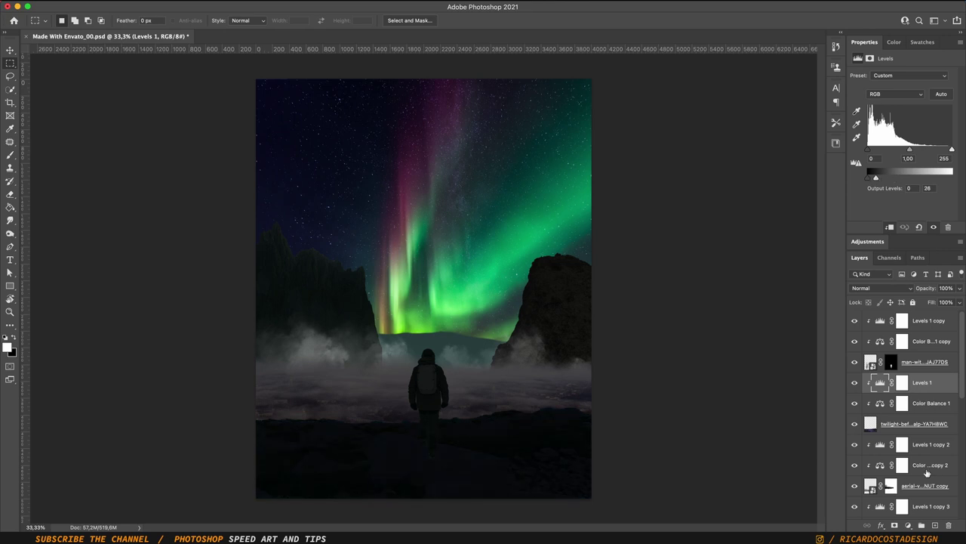
{"action": "scroll", "coordinate": [927, 473], "scroll_direction": "down", "scroll_amount": 2}
Step: Duplicate the city fog's Color Balance and add a Hue/Saturation adjustment clipped to the city layer
{"action": "left_click", "coordinate": [927, 417]}
{"action": "left_click_drag", "start_coordinate": [899, 116], "coordinate": [910, 116]}
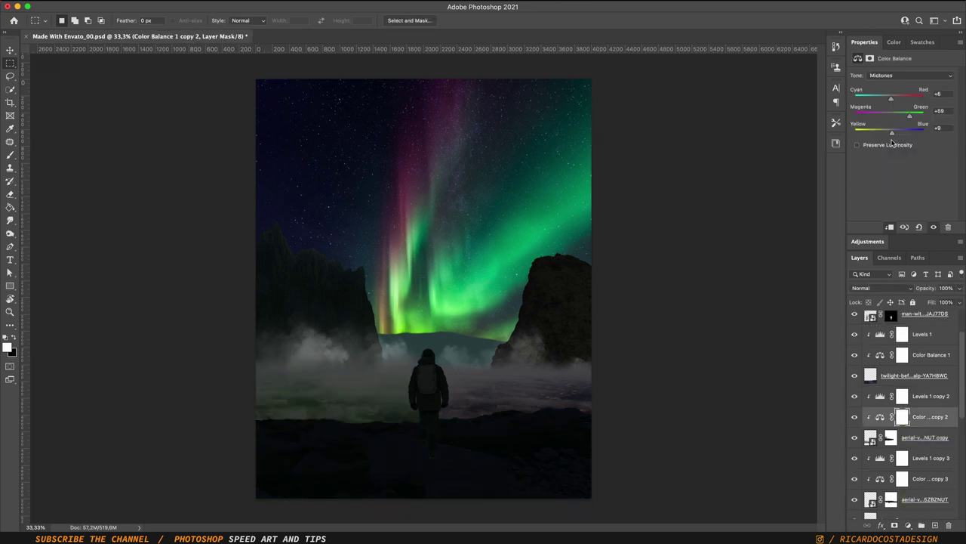
{"action": "left_click_drag", "start_coordinate": [927, 417], "coordinate": [927, 453]}
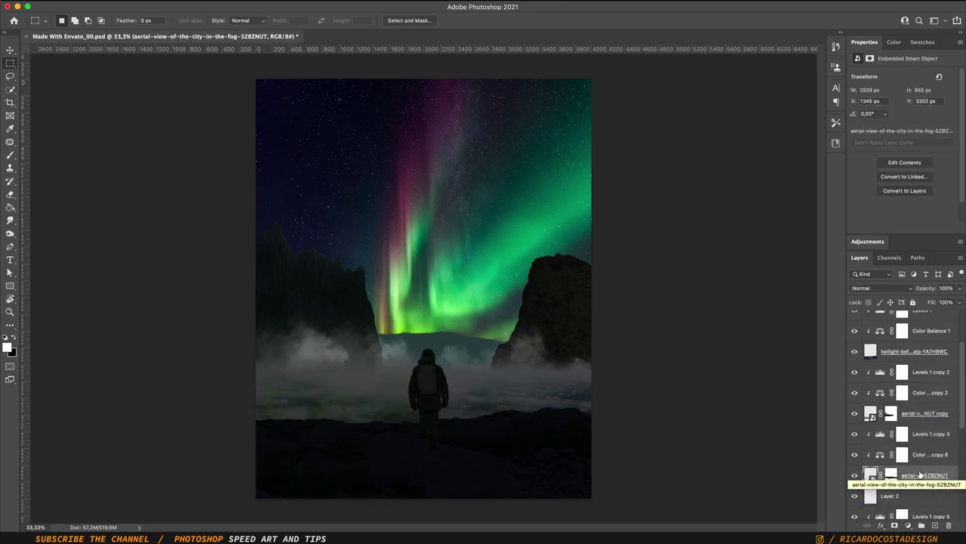
{"action": "left_click", "coordinate": [908, 525]}
{"action": "left_click", "coordinate": [916, 393]}
{"action": "right_click", "coordinate": [930, 442]}
Step: Colorize the Hue/Saturation layer golden: Hue 47, Saturation 78, Lightness +11
{"action": "left_click", "coordinate": [868, 320]}
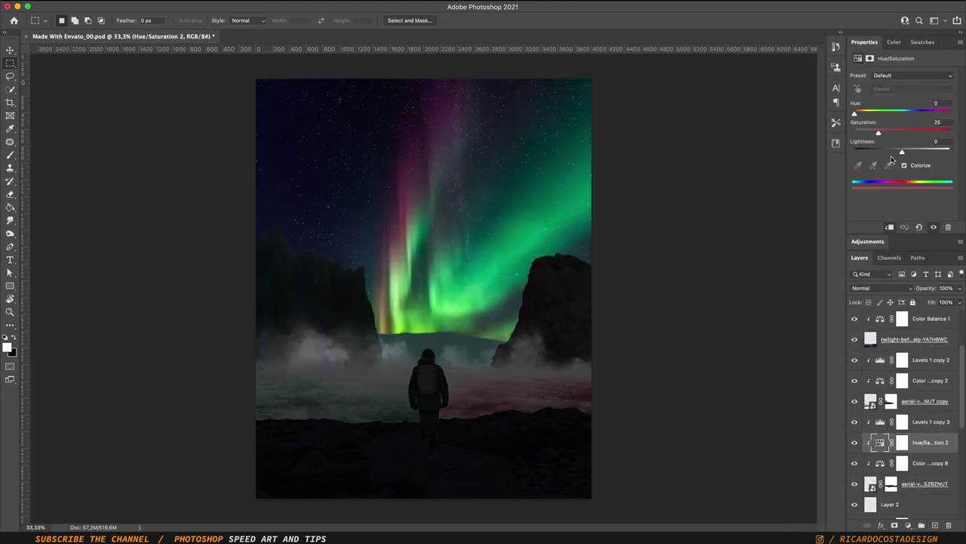
{"action": "left_click", "coordinate": [904, 165]}
{"action": "mouse_move", "coordinate": [897, 111]}
{"action": "left_mouse_down"}
{"action": "mouse_move", "coordinate": [866, 113]}
{"action": "mouse_move", "coordinate": [929, 132]}
{"action": "mouse_move", "coordinate": [908, 154]}
{"action": "left_mouse_up"}
{"action": "left_click", "coordinate": [882, 287]}
{"action": "key", "text": "Escape"}
{"action": "left_click", "coordinate": [882, 288]}
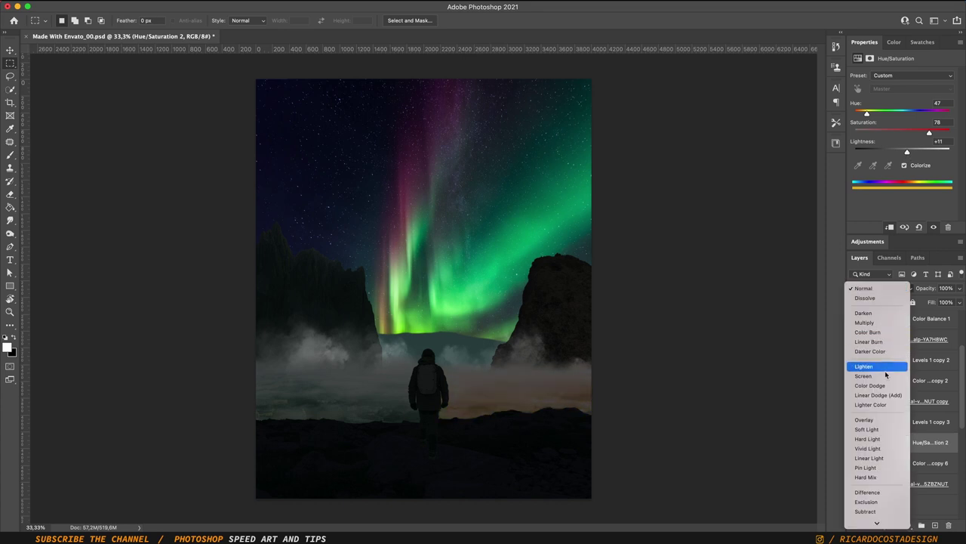
{"action": "key", "text": "Escape"}
Step: Set the layer to Linear Dodge (Add), invert its mask, and ready a small brush
{"action": "left_click", "coordinate": [882, 288]}
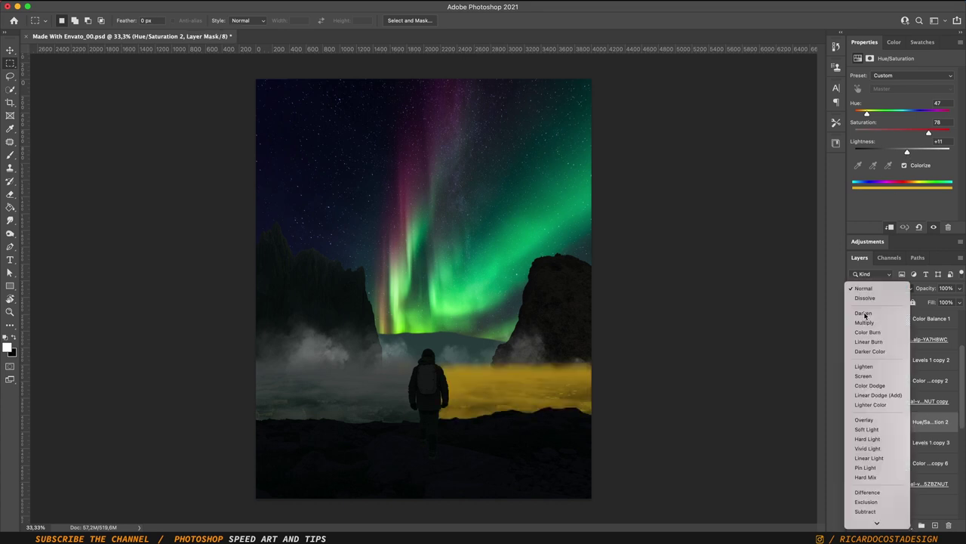
{"action": "left_click", "coordinate": [878, 395]}
{"action": "key", "text": "ctrl+i"}
{"action": "key", "text": "b"}
{"action": "right_click", "coordinate": [495, 113]}
{"action": "key", "text": "Return"}
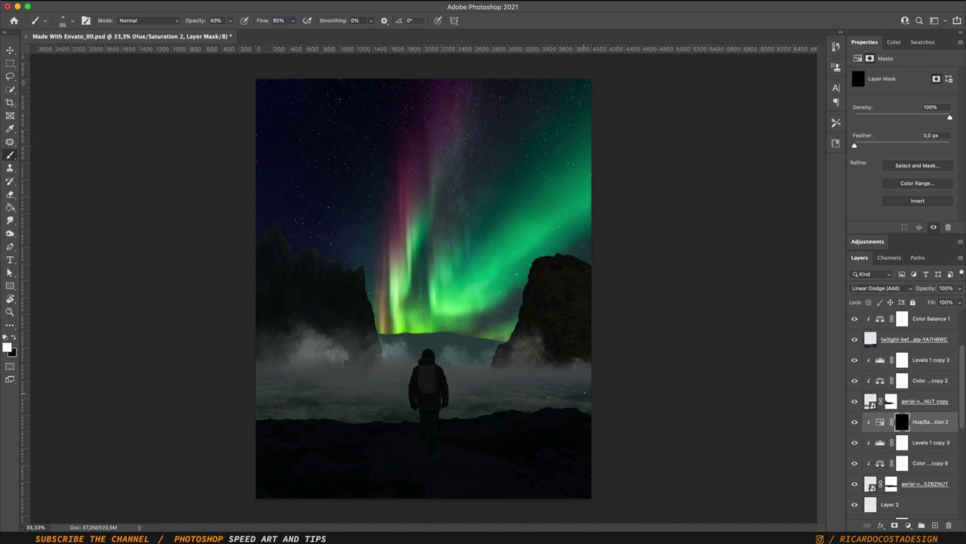
Step: Duplicate the golden lights layer, clip the copy, and move it above the upper city layer
{"action": "key", "text": "ctrl+j"}
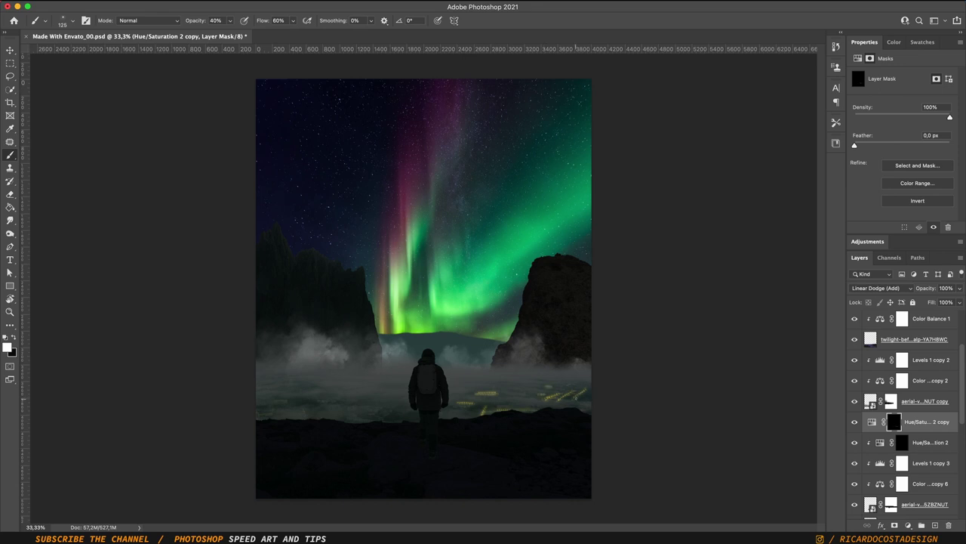
{"action": "key", "text": "Delete"}
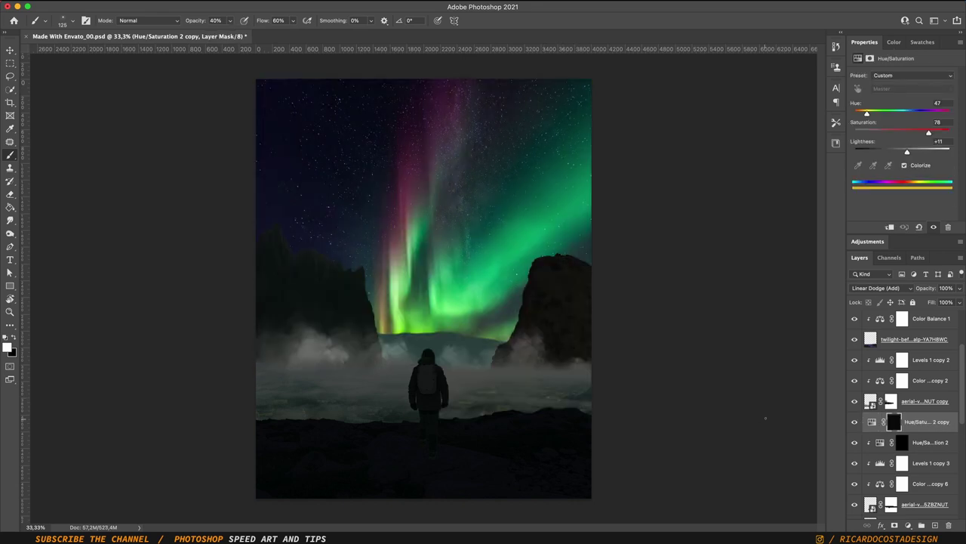
{"action": "left_click", "coordinate": [902, 422]}
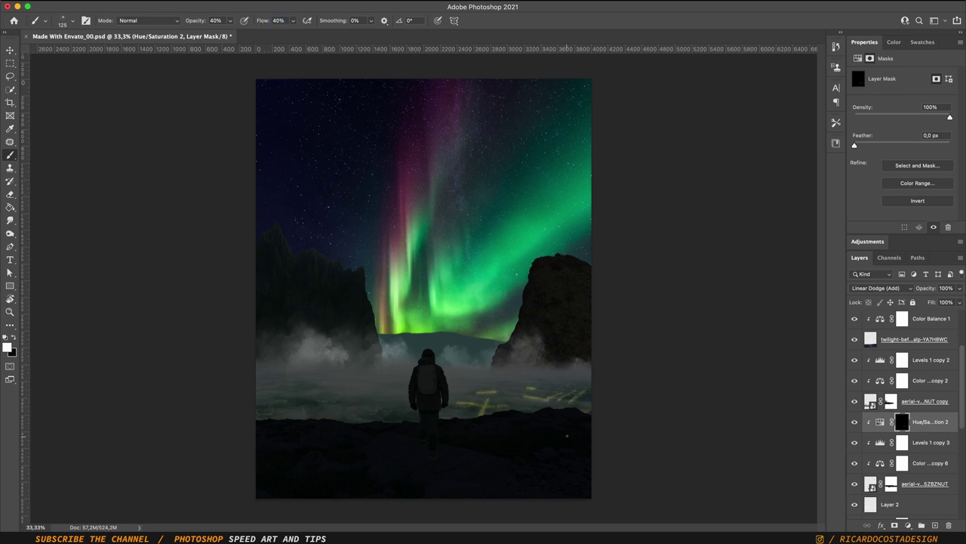
{"action": "key", "text": "super+j"}
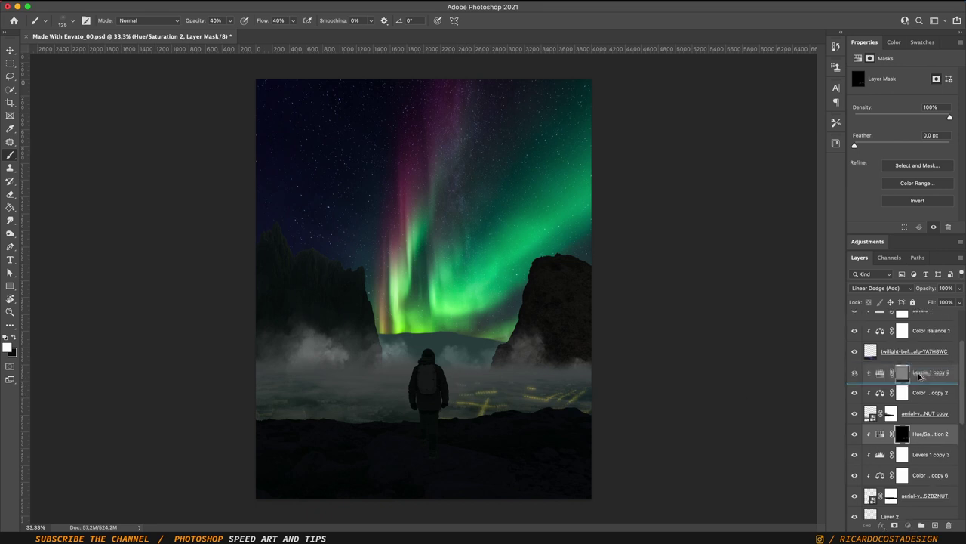
{"action": "right_click", "coordinate": [924, 434]}
{"action": "left_click", "coordinate": [831, 249]}
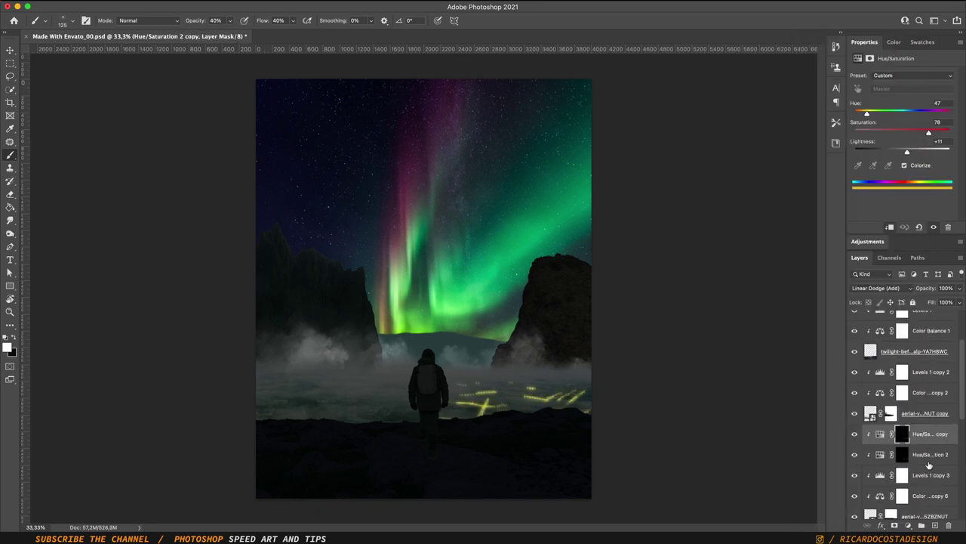
{"action": "left_click_drag", "start_coordinate": [902, 432], "coordinate": [908, 369]}
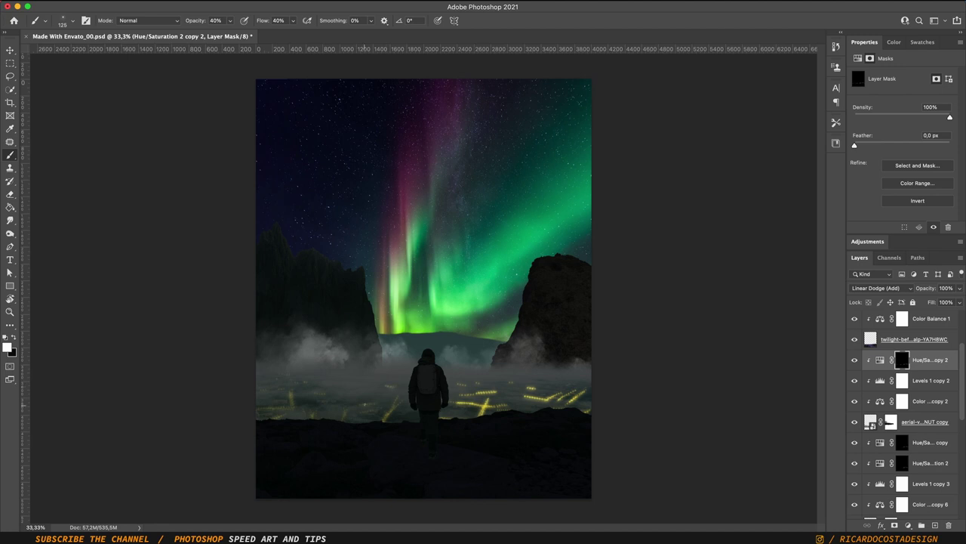
Step: Duplicate the golden lights layer once more and return to the Brush
{"action": "key", "text": "ctrl+j"}
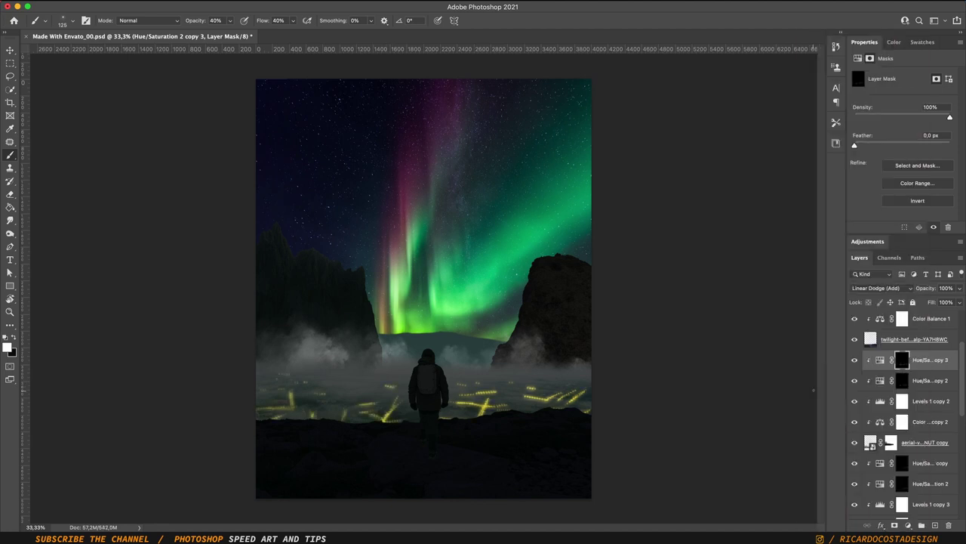
{"action": "key", "text": "m"}
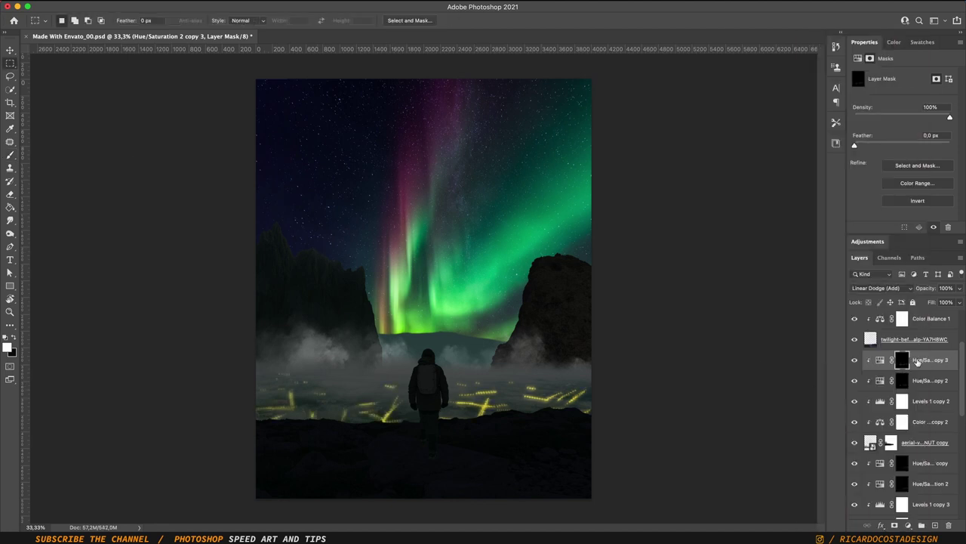
{"action": "scroll", "coordinate": [918, 362], "scroll_direction": "up", "scroll_amount": 3}
{"action": "key", "text": "b"}
{"action": "left_click", "coordinate": [907, 524]}
Step: Add a dark green Solid Color fill clipped to the left rock layer
{"action": "left_click", "coordinate": [906, 295]}
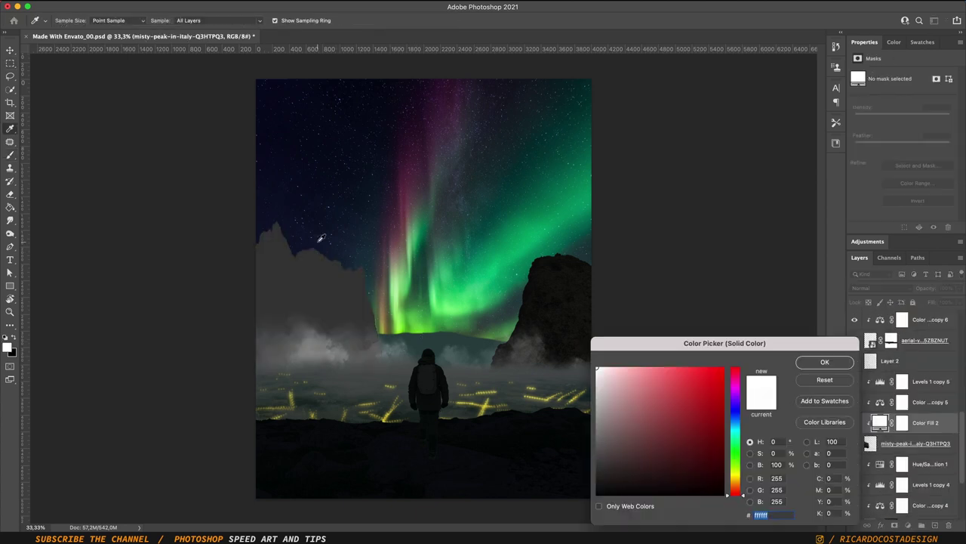
{"action": "left_click", "coordinate": [822, 361]}
{"action": "double_click", "coordinate": [879, 422]}
{"action": "left_click", "coordinate": [649, 460]}
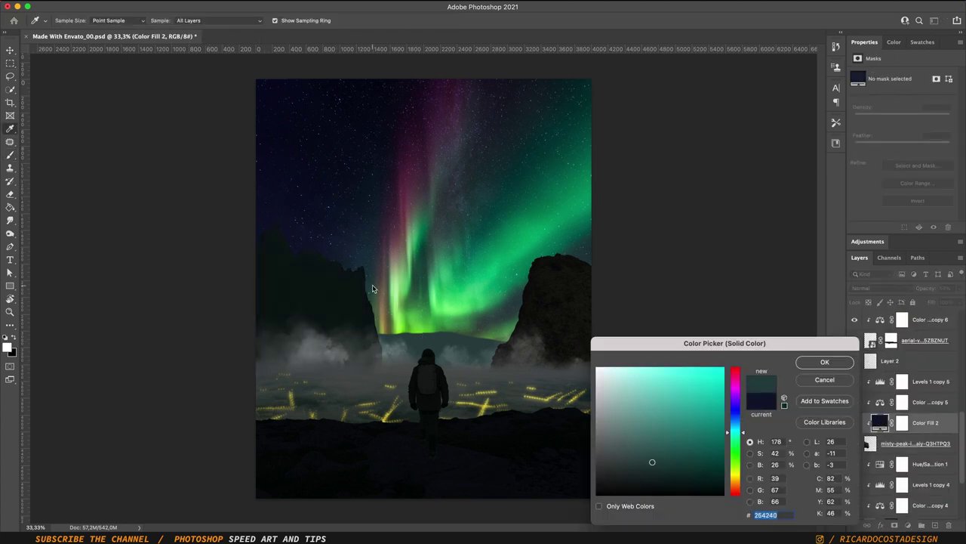
{"action": "left_click", "coordinate": [824, 360]}
{"action": "key", "text": "ctrl+bracketright"}
{"action": "key", "text": "ctrl+bracketright"}
{"action": "left_click", "coordinate": [897, 288]}
{"action": "key", "text": "Escape"}
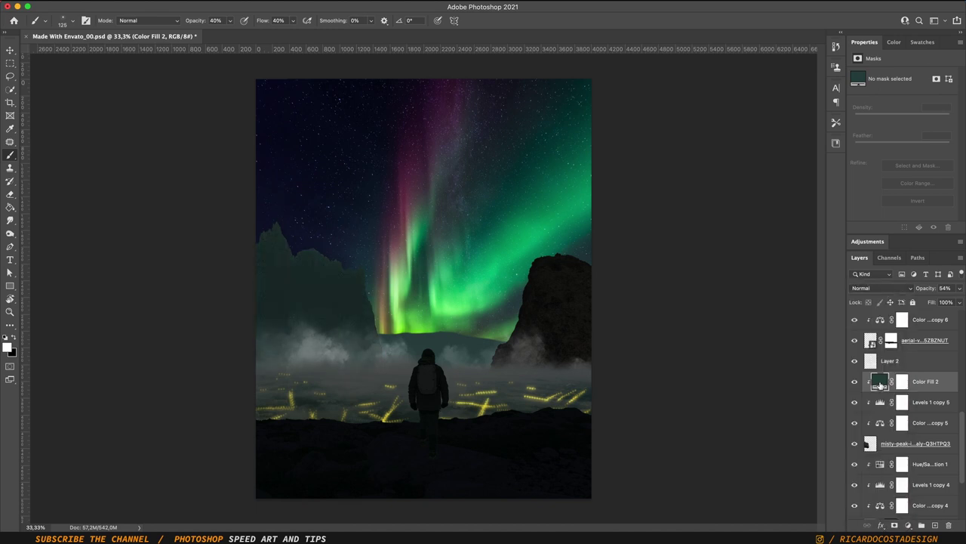
Step: Raise the green fill's opacity and Alt-drag a copy down onto another rock layer
{"action": "double_click", "coordinate": [879, 381]}
{"action": "left_click", "coordinate": [826, 361]}
{"action": "left_click_drag", "start_coordinate": [960, 288], "coordinate": [943, 303]}
{"action": "double_click", "coordinate": [880, 381]}
{"action": "left_click", "coordinate": [824, 360]}
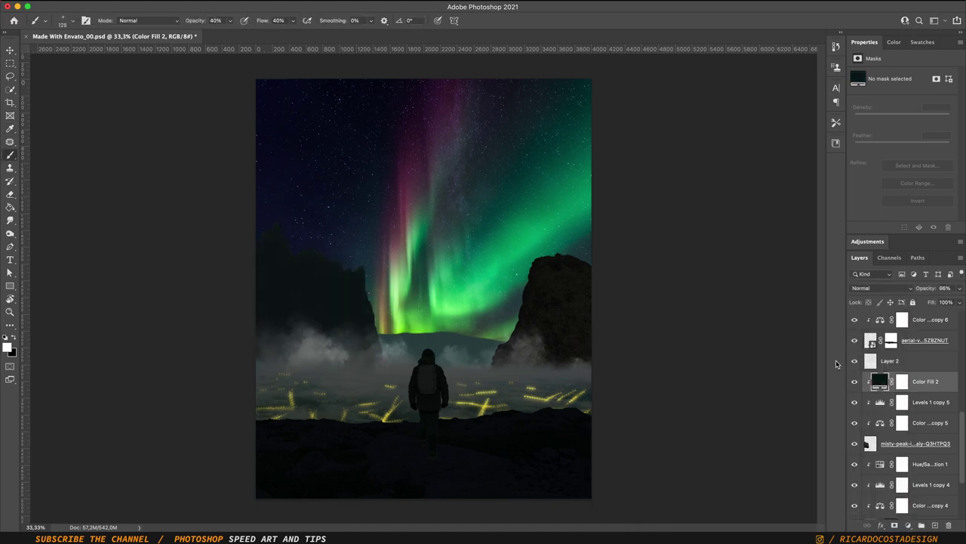
{"action": "left_click_drag", "start_coordinate": [879, 382], "coordinate": [880, 496]}
Step: Add a new empty layer at the top of the stack
{"action": "left_click", "coordinate": [882, 288]}
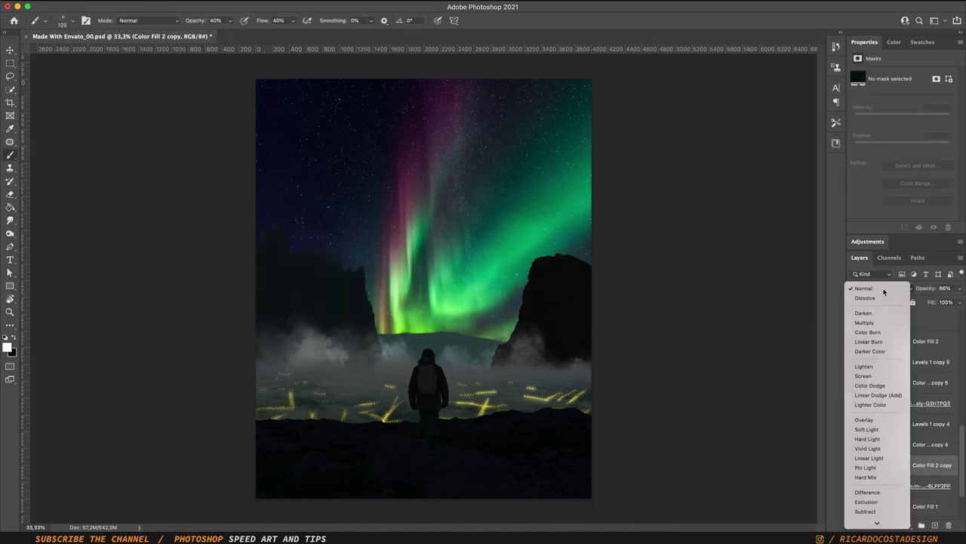
{"action": "key", "text": "Escape"}
{"action": "key", "text": "v"}
{"action": "scroll", "coordinate": [944, 427], "scroll_direction": "down", "scroll_amount": 5}
{"action": "left_click", "coordinate": [928, 320]}
Step: Paint soft mist near the right rock and move that layer beneath the hiker
{"action": "left_click", "coordinate": [935, 525]}
{"action": "key", "text": "b"}
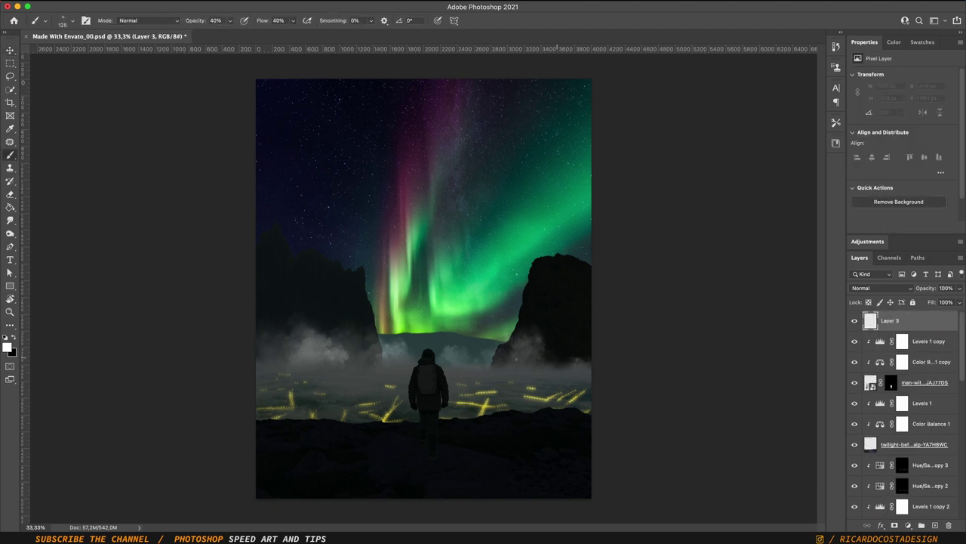
{"action": "right_click", "coordinate": [312, 395]}
{"action": "key", "text": "Escape"}
{"action": "mouse_move", "coordinate": [529, 347]}
{"action": "left_mouse_down"}
{"action": "mouse_move", "coordinate": [581, 355]}
{"action": "mouse_move", "coordinate": [302, 351]}
{"action": "left_mouse_up"}
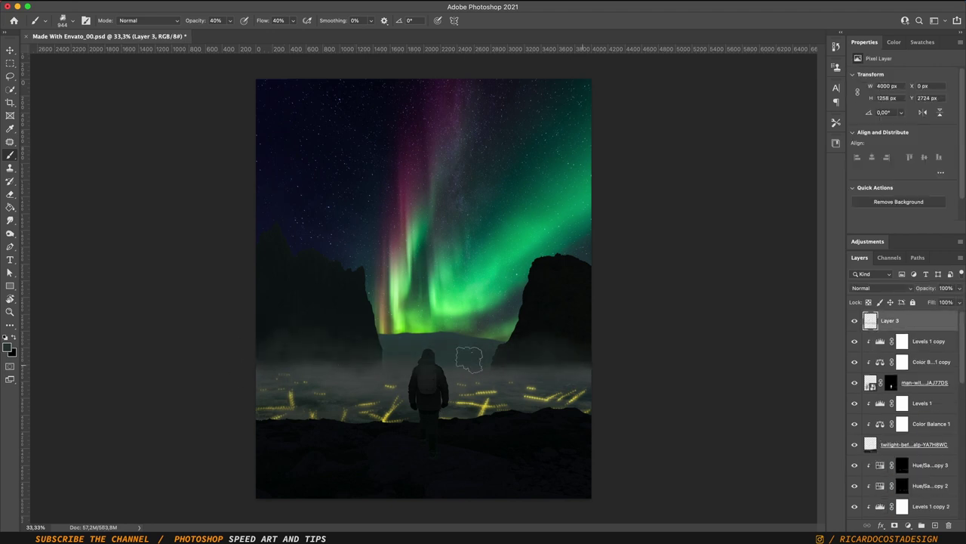
{"action": "left_click_drag", "start_coordinate": [891, 320], "coordinate": [891, 392]}
Step: With a larger full-opacity brush, paint greenish mist along the bottom on another new layer
{"action": "key", "text": "0"}
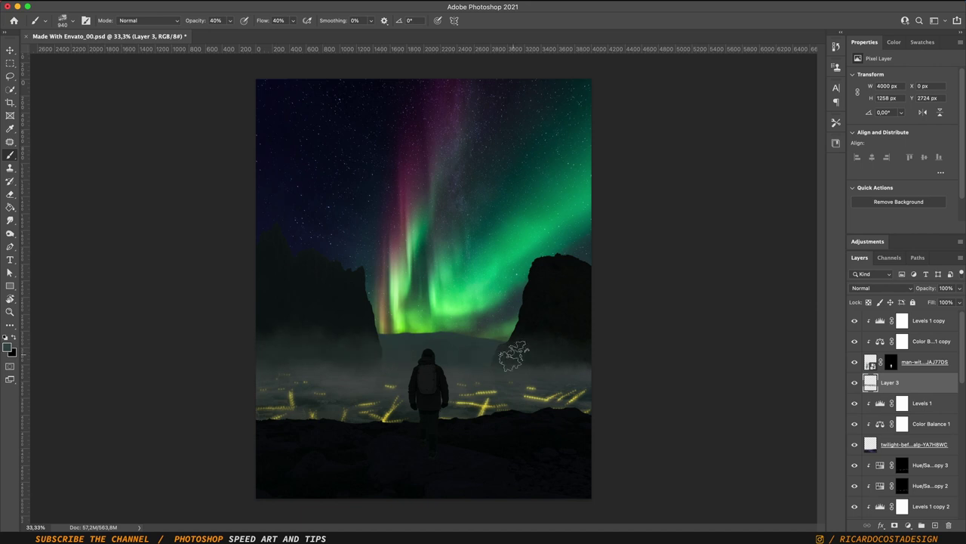
{"action": "left_click_drag", "start_coordinate": [528, 356], "coordinate": [574, 354]}
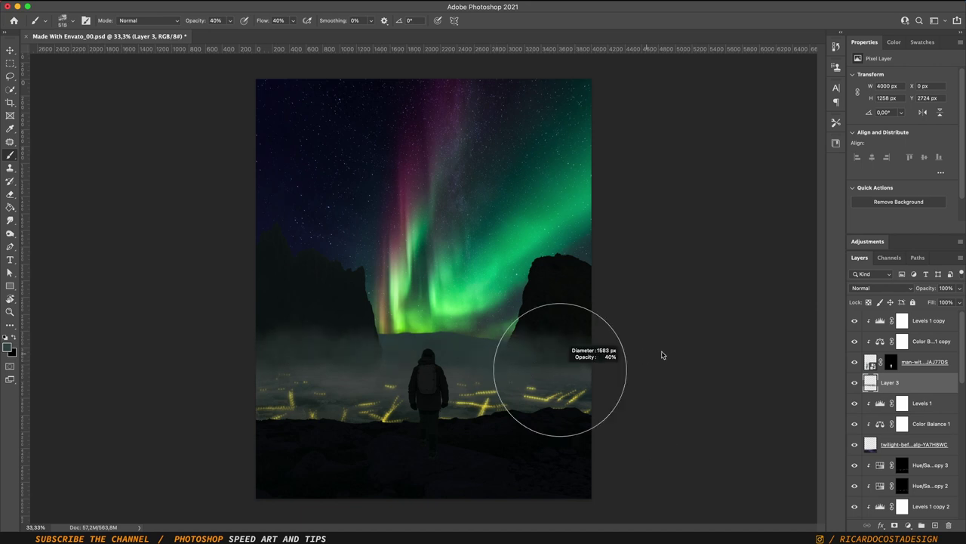
{"action": "key", "text": "ctrl+shift+alt+n"}
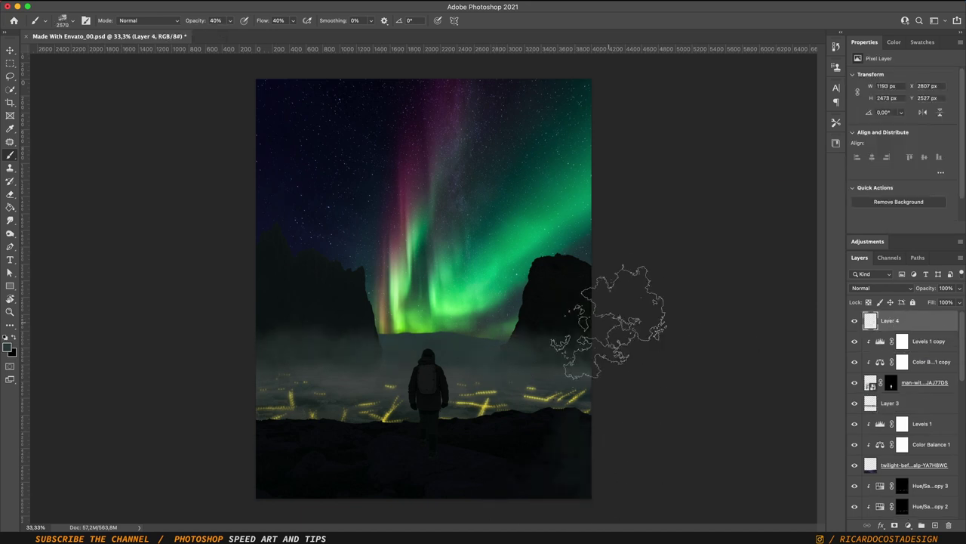
{"action": "mouse_move", "coordinate": [295, 445]}
{"action": "left_mouse_down"}
{"action": "mouse_move", "coordinate": [470, 468]}
{"action": "mouse_move", "coordinate": [302, 472]}
{"action": "left_mouse_up"}
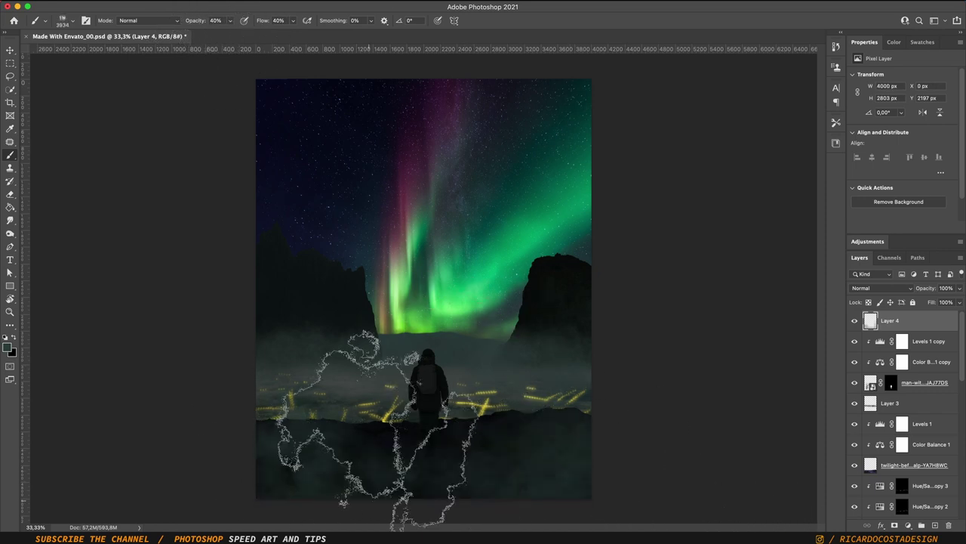
{"action": "left_click", "coordinate": [894, 404]}
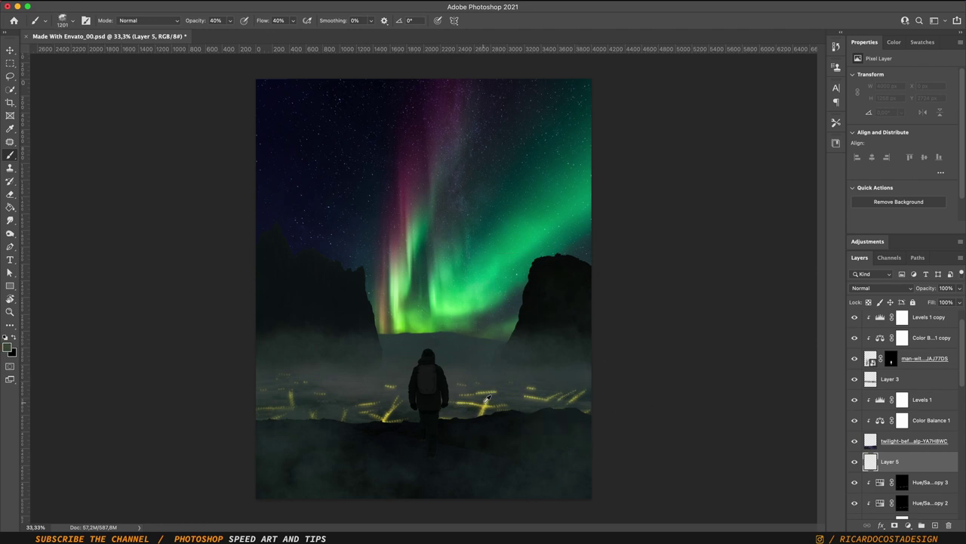
Step: Paint soft haze and a warm yellow glow over the city lights
{"action": "left_click_drag", "start_coordinate": [487, 399], "coordinate": [483, 423]}
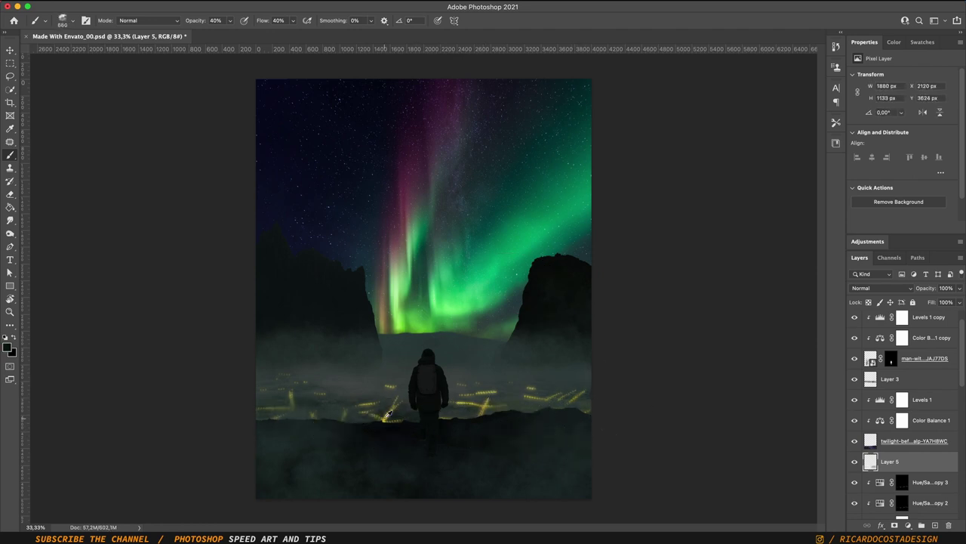
{"action": "left_click", "coordinate": [387, 413], "text": "alt"}
{"action": "left_click_drag", "start_coordinate": [266, 443], "coordinate": [587, 425]}
{"action": "key", "text": "m"}
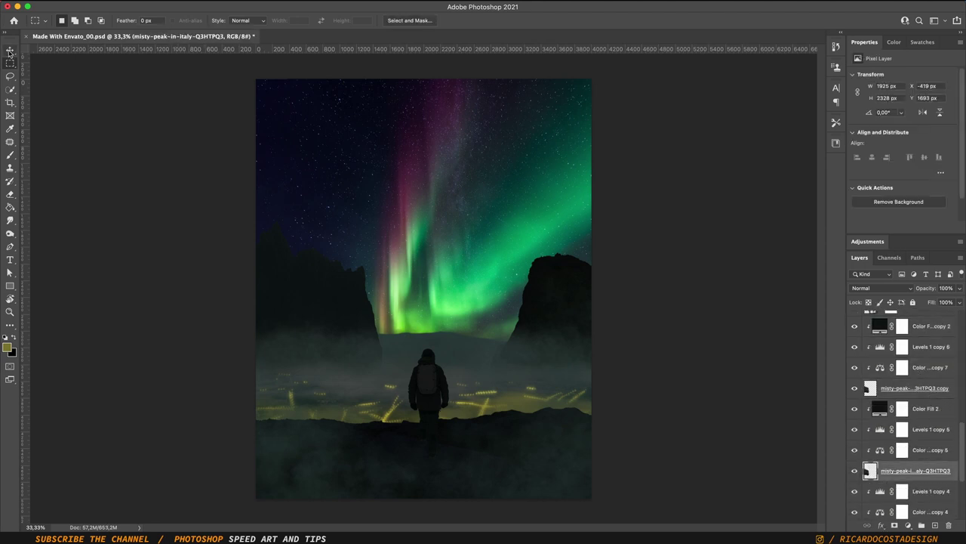
Step: Scale the misty peak layer around the hiker
{"action": "key", "text": "super+t"}
{"action": "left_click_drag", "start_coordinate": [315, 381], "coordinate": [341, 385]}
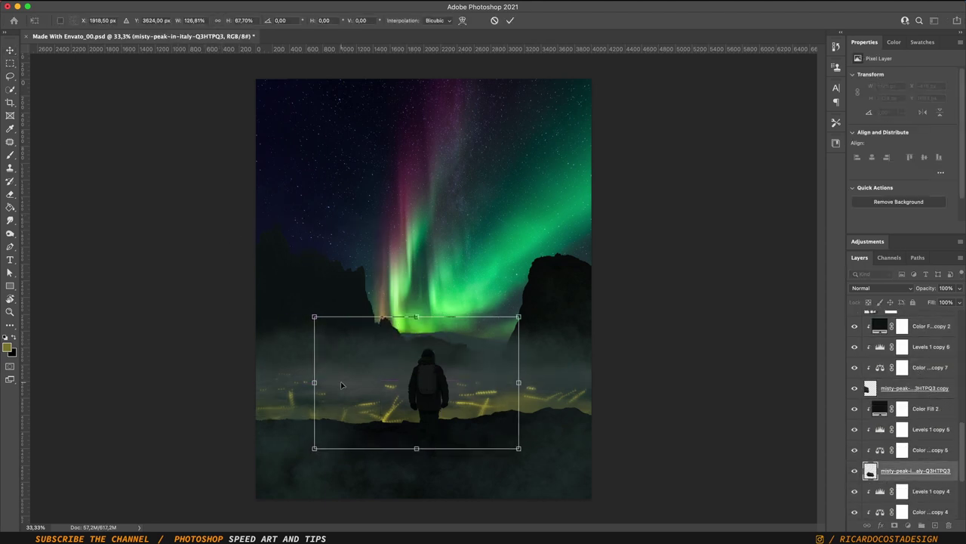
{"action": "key", "text": "Return"}
{"action": "double_click", "coordinate": [880, 408]}
{"action": "left_click", "coordinate": [820, 366]}
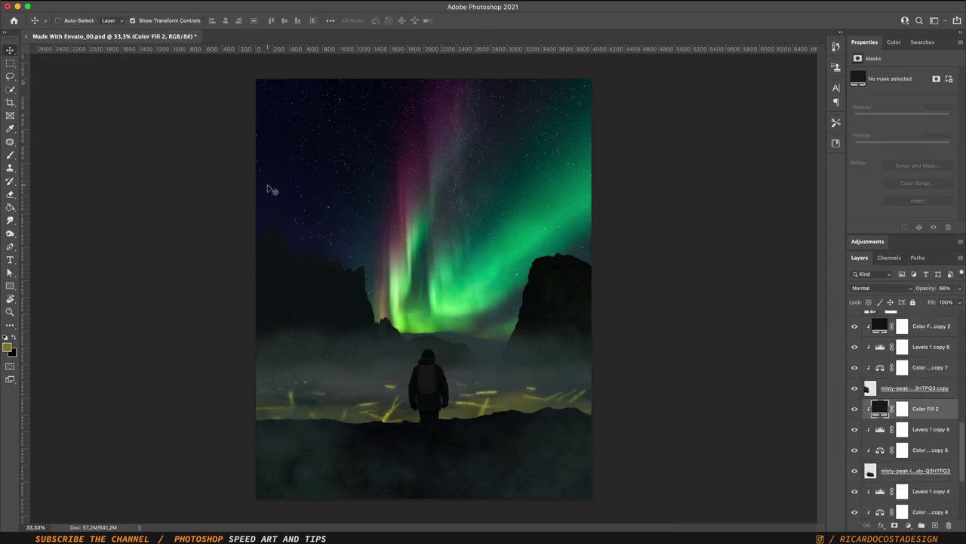
{"action": "key", "text": "alt+bracketleft"}
{"action": "key", "text": "alt+bracketleft"}
{"action": "key", "text": "alt+bracketleft"}
Step: Reposition the rock-in-the-sea image on the canvas
{"action": "scroll", "coordinate": [906, 415], "scroll_direction": "down", "scroll_amount": 5}
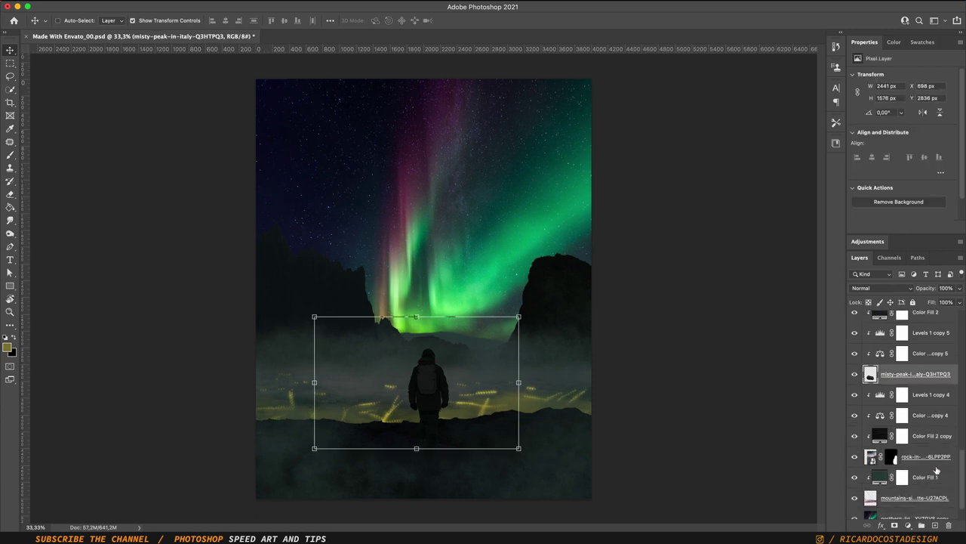
{"action": "key", "text": "m"}
{"action": "double_click", "coordinate": [880, 446]}
{"action": "left_click", "coordinate": [820, 367]}
{"action": "key", "text": "v"}
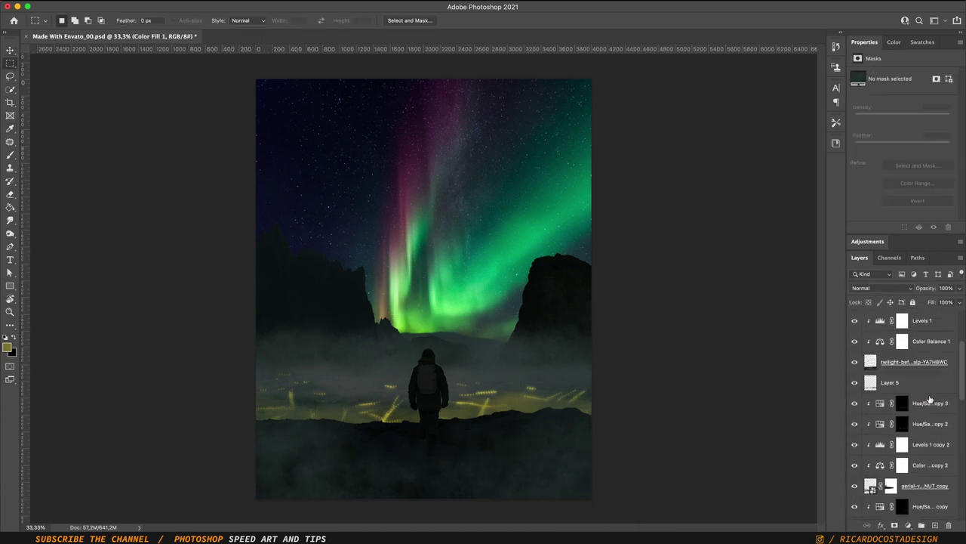
{"action": "left_click", "coordinate": [925, 430]}
{"action": "left_click_drag", "start_coordinate": [415, 191], "coordinate": [503, 362]}
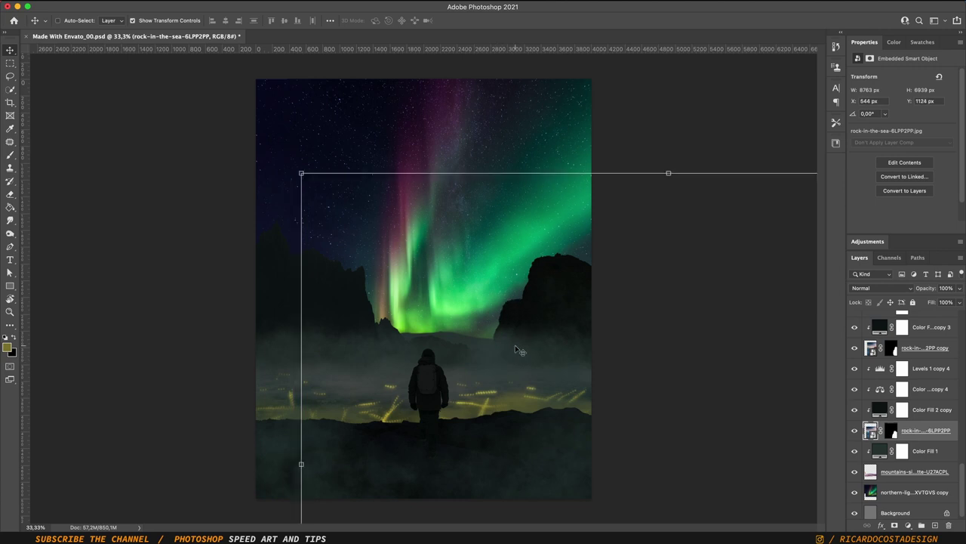
{"action": "scroll", "coordinate": [898, 434], "scroll_direction": "up", "scroll_amount": 1}
Step: Change the Color Fill 2 copy tint to a lighter teal-grey
{"action": "double_click", "coordinate": [879, 421]}
{"action": "left_click", "coordinate": [811, 364]}
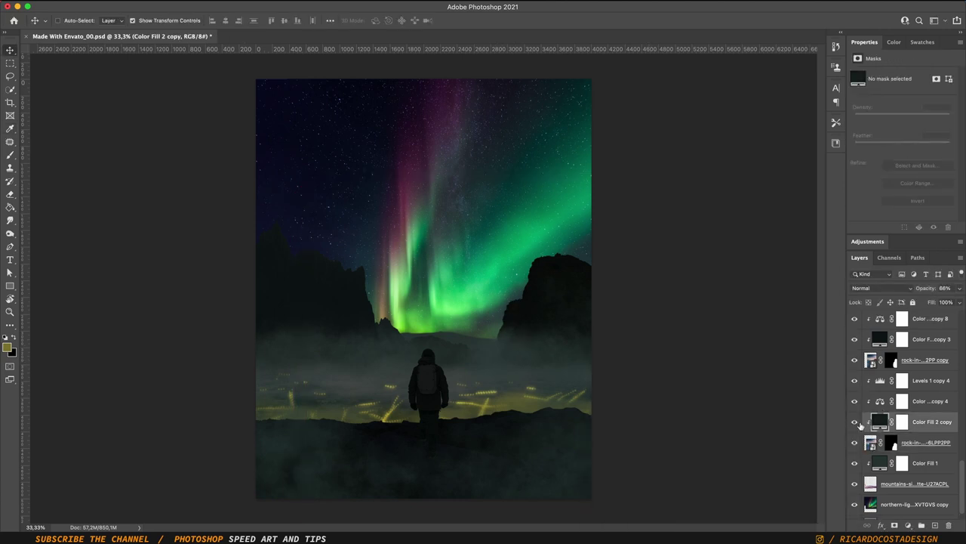
{"action": "double_click", "coordinate": [879, 422]}
{"action": "left_click", "coordinate": [824, 362]}
{"action": "scroll", "coordinate": [921, 434], "scroll_direction": "up", "scroll_amount": 2}
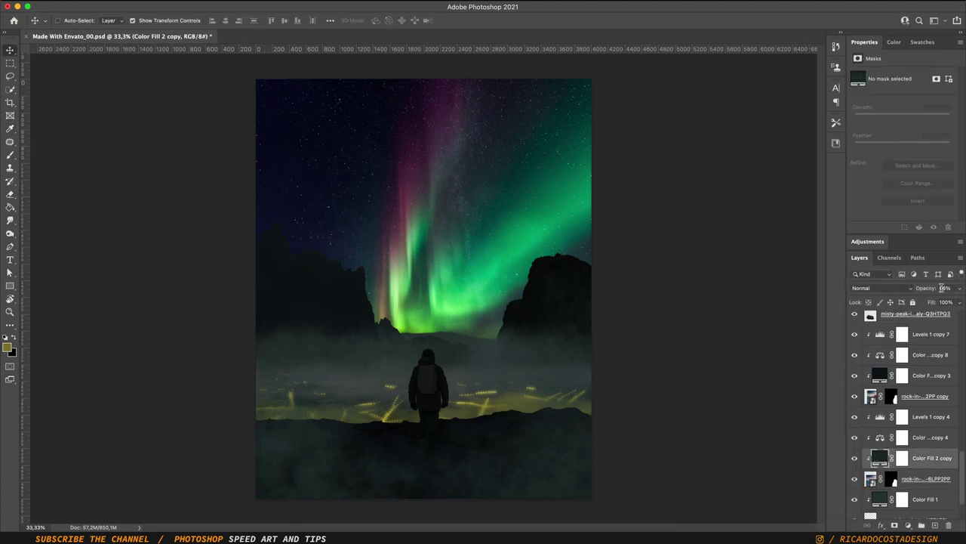
{"action": "double_click", "coordinate": [879, 457]}
{"action": "left_click", "coordinate": [638, 434]}
{"action": "key", "text": "Return"}
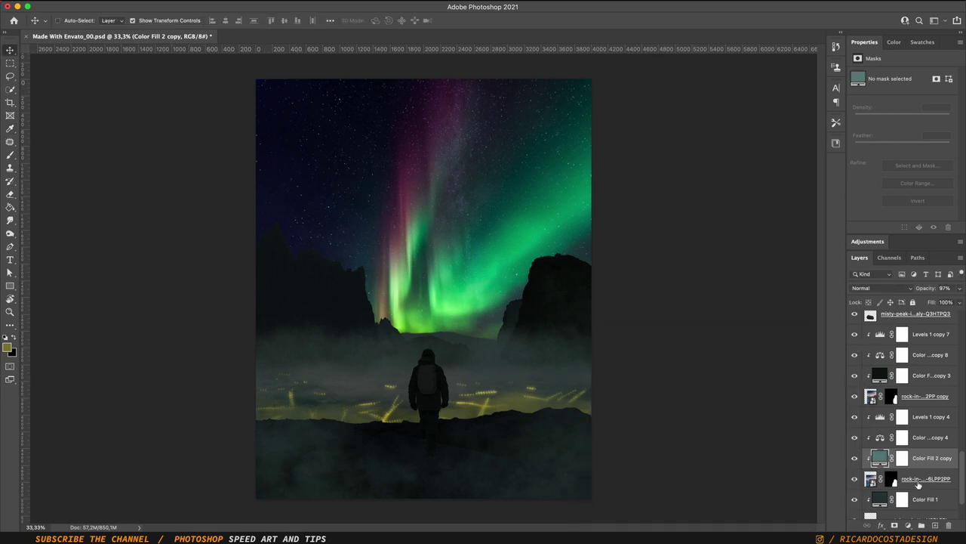
Step: Apply a slight Gaussian Blur (radius 2) to the rock-in-the-sea copy
{"action": "right_click", "coordinate": [918, 485]}
{"action": "left_click", "coordinate": [863, 227]}
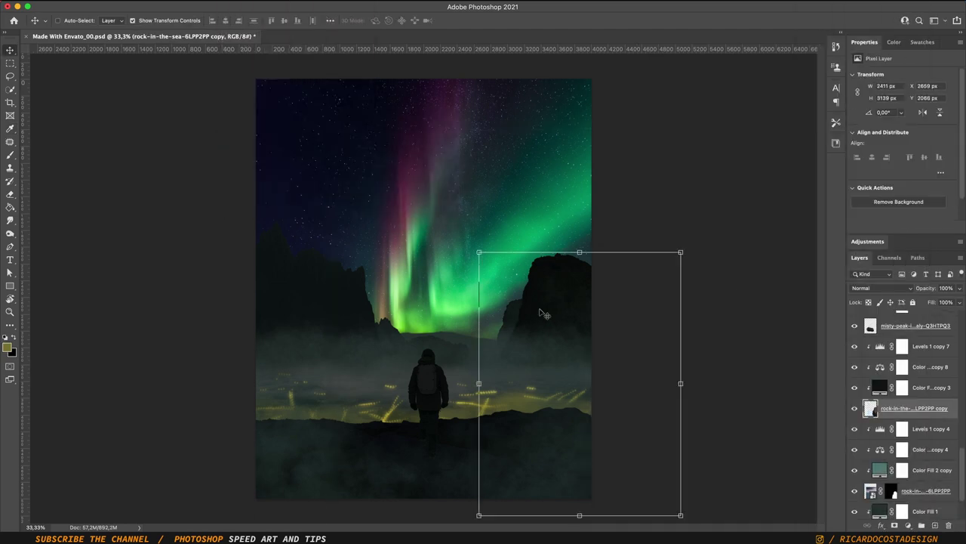
{"action": "key", "text": "ctrl+alt+f"}
{"action": "left_click", "coordinate": [744, 250]}
{"action": "key", "text": "m"}
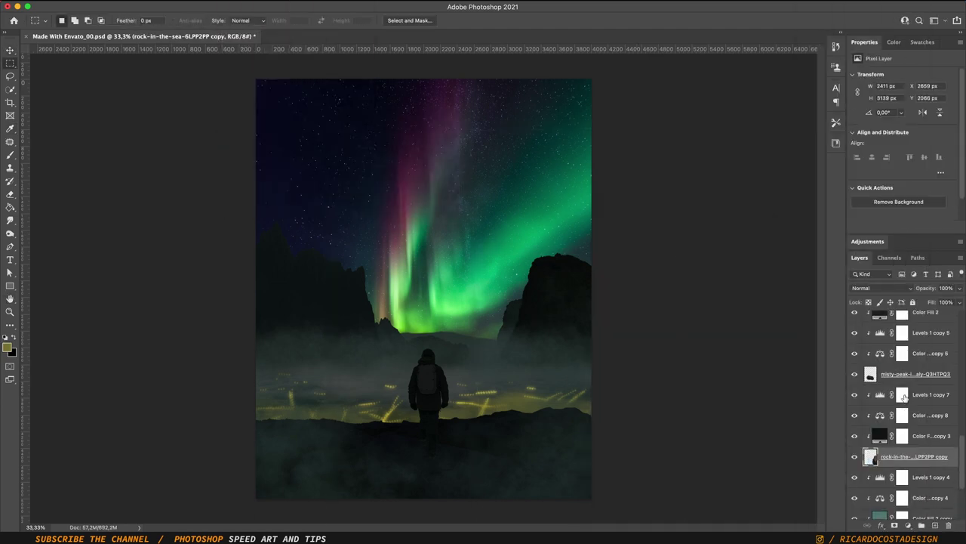
{"action": "scroll", "coordinate": [921, 453], "scroll_direction": "up", "scroll_amount": 1}
Step: Add a new 'clouds' layer above Levels 1 copy 4 and set the brush to full opacity
{"action": "left_click", "coordinate": [928, 416]}
{"action": "key", "text": "ctrl+shift+n"}
{"action": "type", "text": "clouds"}
{"action": "key", "text": "Return"}
{"action": "key", "text": "b"}
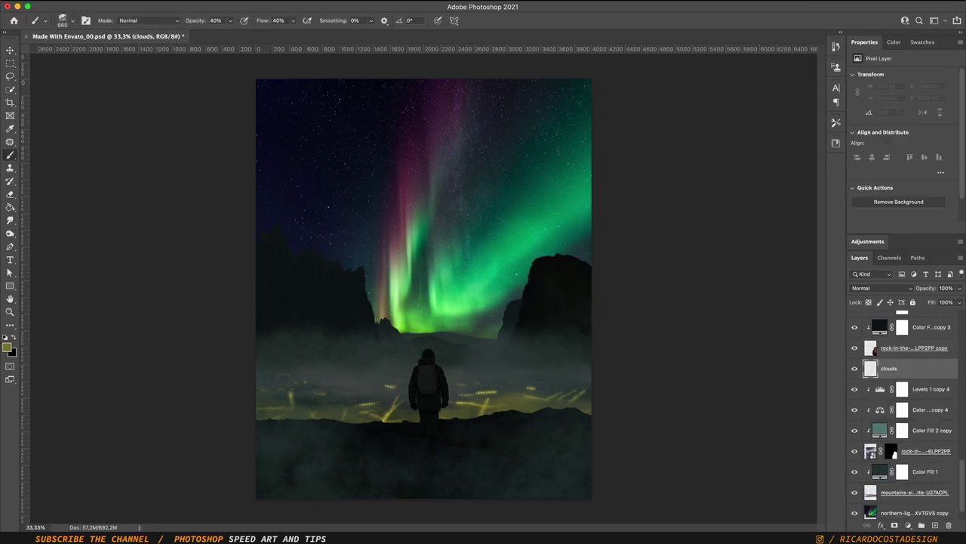
{"action": "key", "text": "0"}
Step: Paint white cloud dabs near the right rock and lower the clouds layer opacity
{"action": "left_click", "coordinate": [496, 316]}
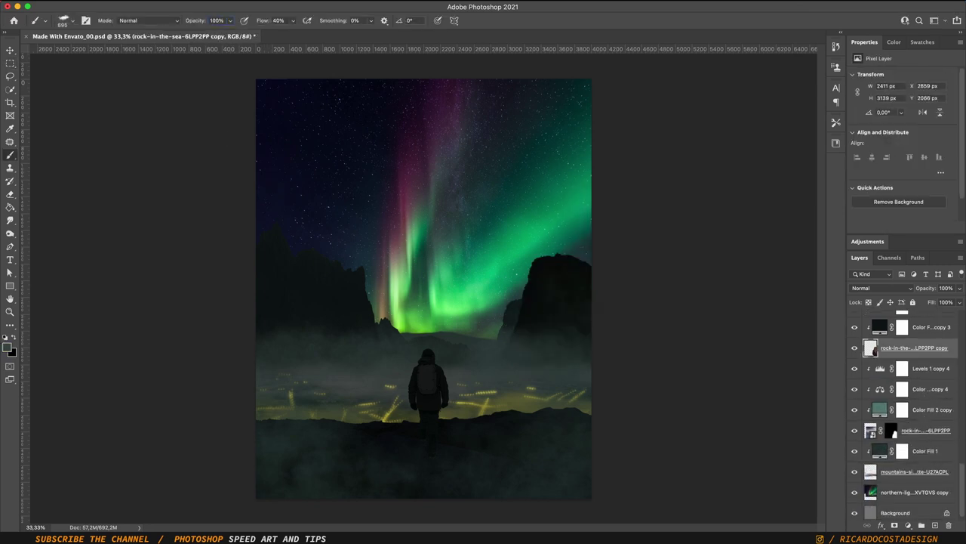
{"action": "key", "text": "x"}
{"action": "left_click", "coordinate": [508, 312]}
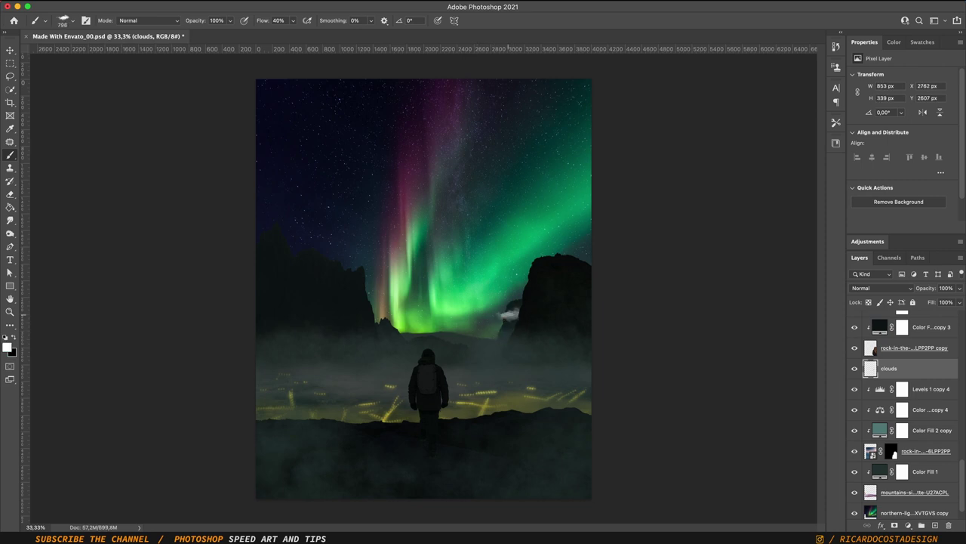
{"action": "left_click", "coordinate": [451, 330]}
{"action": "left_click_drag", "start_coordinate": [960, 288], "coordinate": [944, 303]}
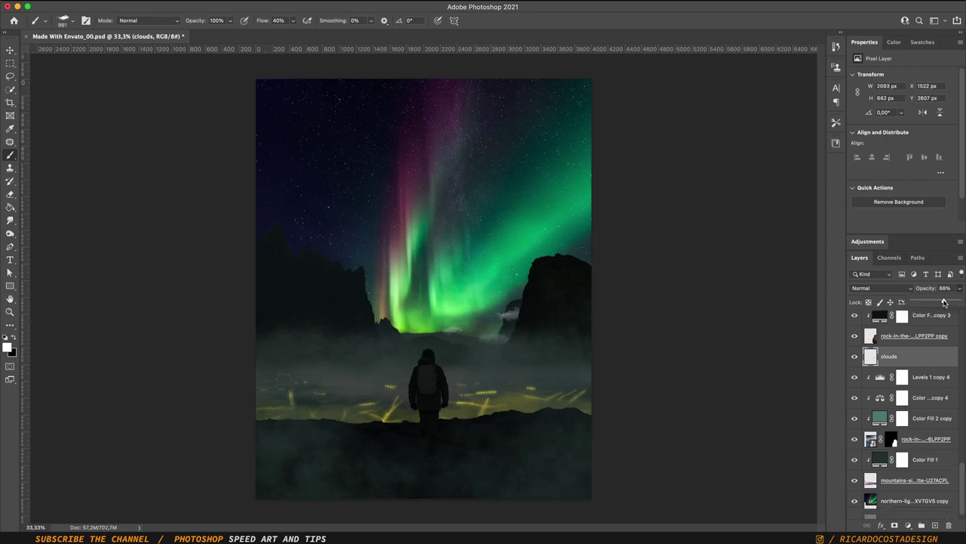
Step: Undo the unwanted Layer 6 and add another cloud dab near the right rock
{"action": "scroll", "coordinate": [900, 458], "scroll_direction": "up", "scroll_amount": 3}
{"action": "left_click", "coordinate": [898, 382]}
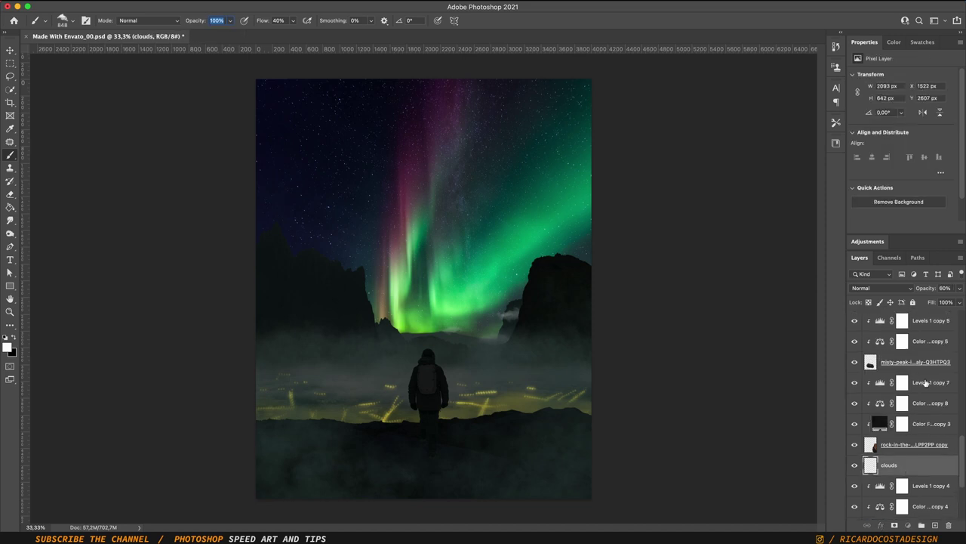
{"action": "key", "text": "ctrl+z"}
{"action": "left_click", "coordinate": [570, 311]}
{"action": "scroll", "coordinate": [906, 415], "scroll_direction": "up", "scroll_amount": 3}
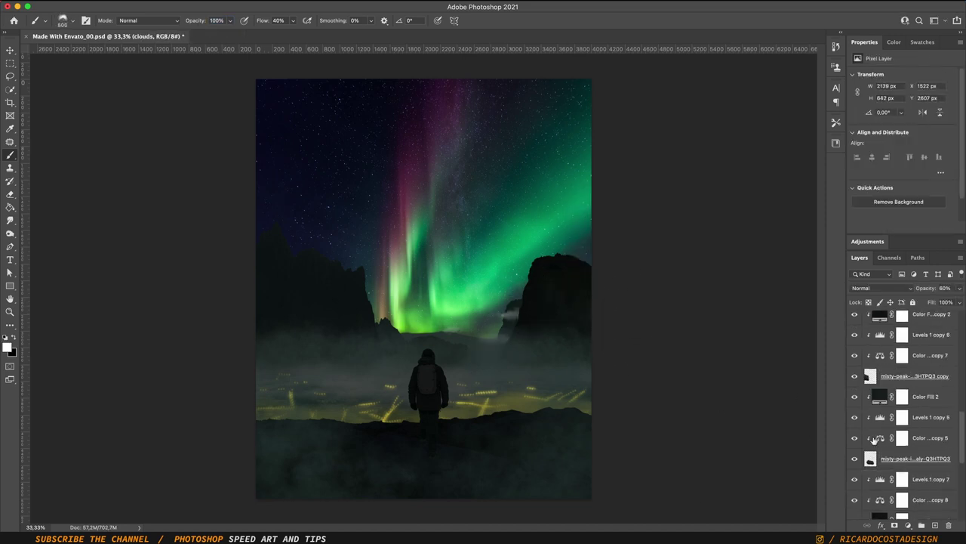
Step: Paint soft mist around the left rocks on a new layer at 33% opacity
{"action": "key", "text": "ctrl+shift+alt+n"}
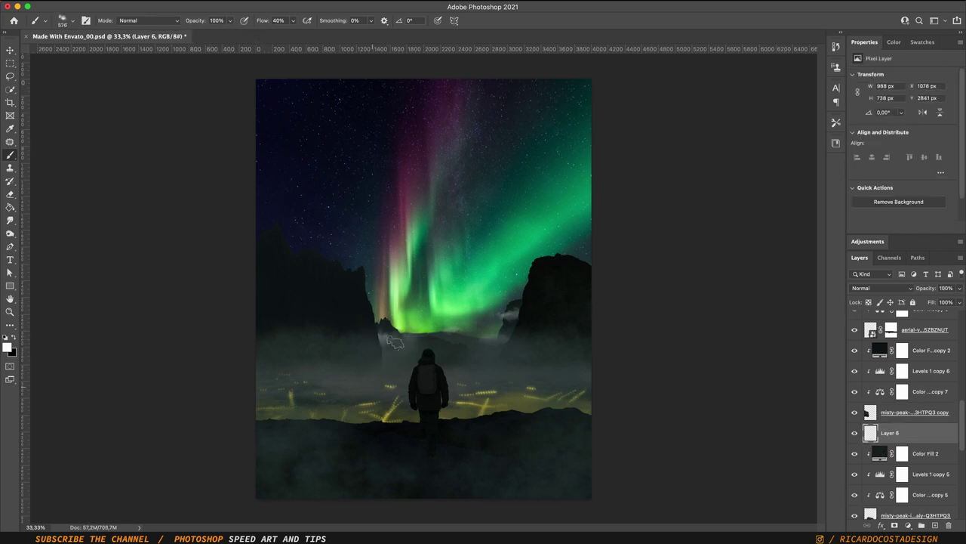
{"action": "key", "text": "ctrl+shift+alt+n"}
{"action": "left_click_drag", "start_coordinate": [276, 359], "coordinate": [340, 340]}
{"action": "left_click_drag", "start_coordinate": [352, 283], "coordinate": [294, 248]}
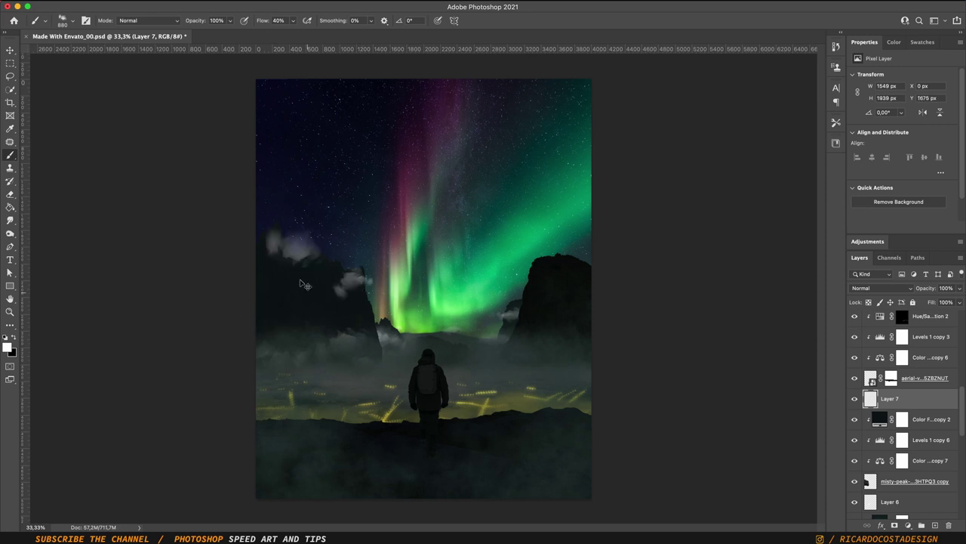
{"action": "left_click", "coordinate": [959, 288]}
{"action": "mouse_move", "coordinate": [958, 302]}
{"action": "left_mouse_down"}
{"action": "mouse_move", "coordinate": [929, 302]}
{"action": "mouse_move", "coordinate": [958, 302]}
{"action": "left_mouse_up"}
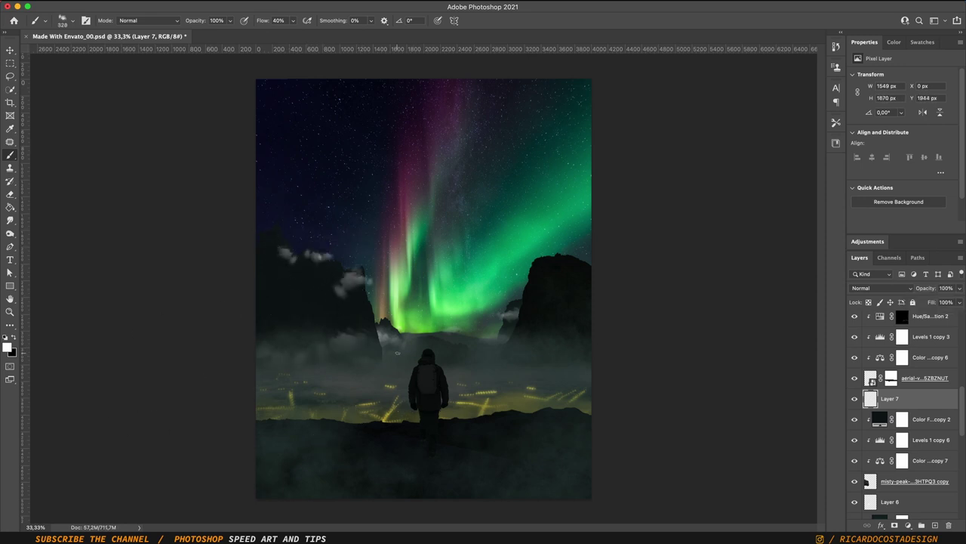
{"action": "left_click", "coordinate": [882, 287]}
{"action": "key", "text": "Escape"}
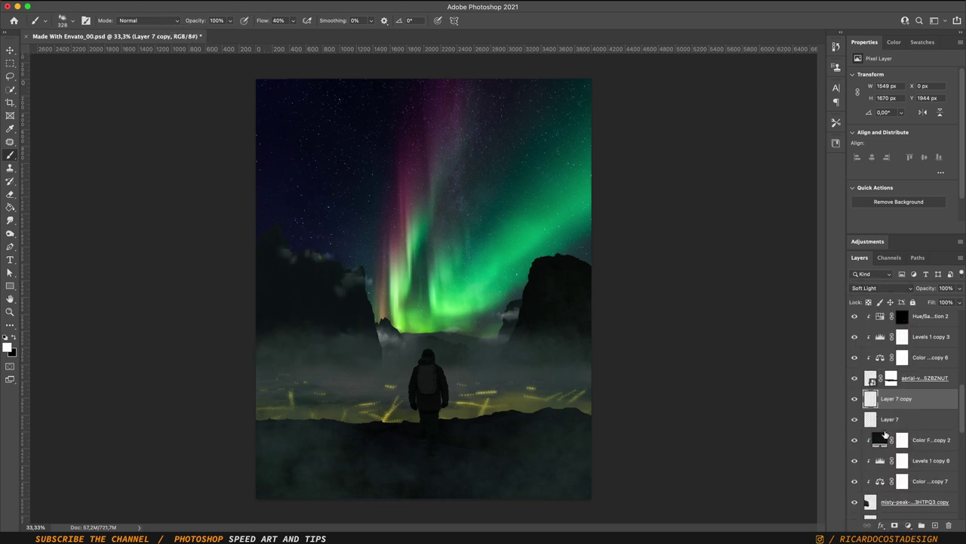
Step: Paint small white cloud patches on the right rock on the Cloud layer
{"action": "left_click", "coordinate": [857, 478]}
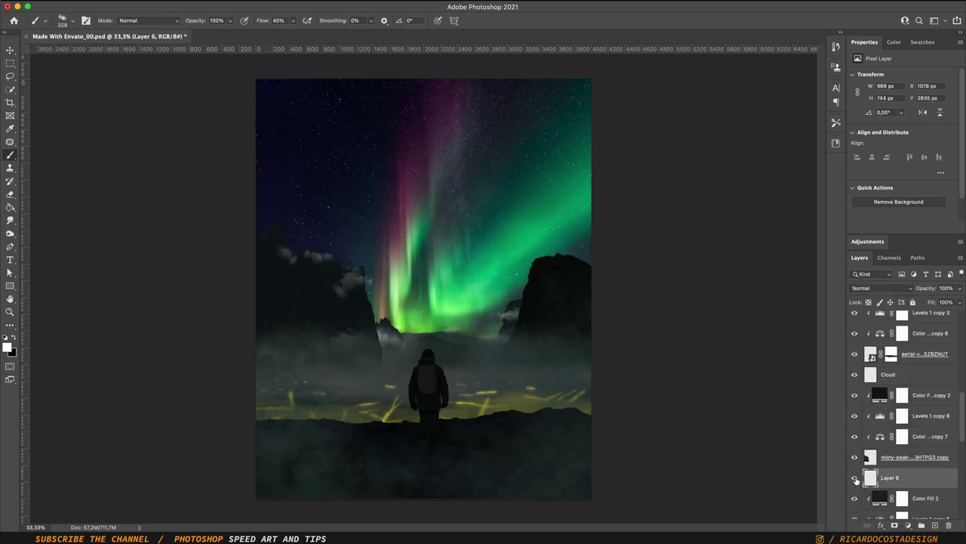
{"action": "scroll", "coordinate": [906, 408], "scroll_direction": "down", "scroll_amount": 3}
{"action": "scroll", "coordinate": [906, 408], "scroll_direction": "down", "scroll_amount": 3}
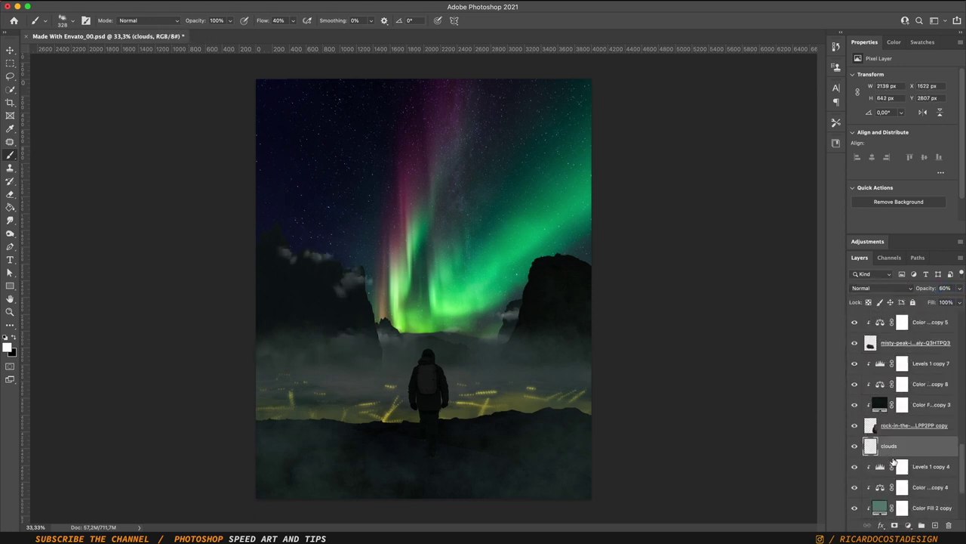
{"action": "scroll", "coordinate": [906, 408], "scroll_direction": "down", "scroll_amount": 3}
{"action": "scroll", "coordinate": [898, 408], "scroll_direction": "up", "scroll_amount": 5}
{"action": "left_click", "coordinate": [899, 351]}
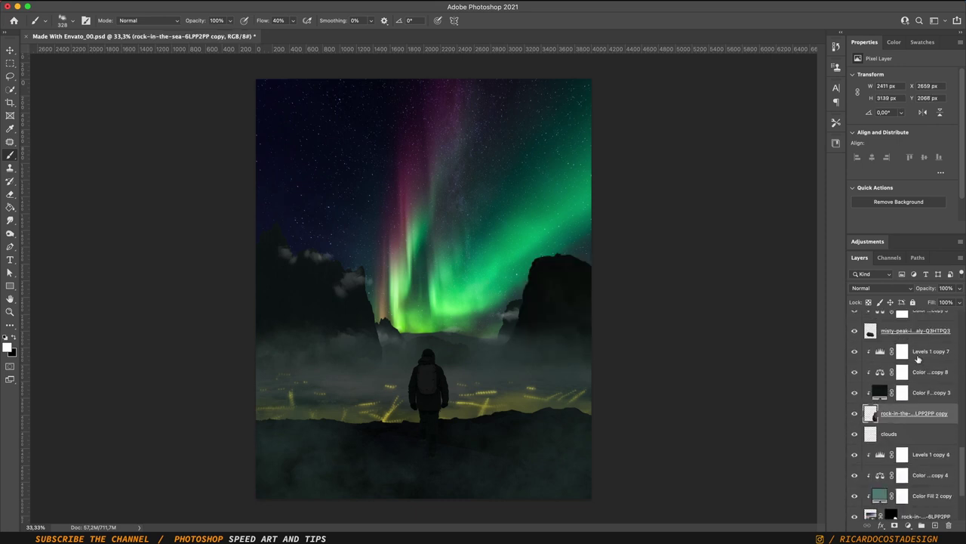
{"action": "left_click", "coordinate": [577, 283]}
{"action": "left_click", "coordinate": [533, 264]}
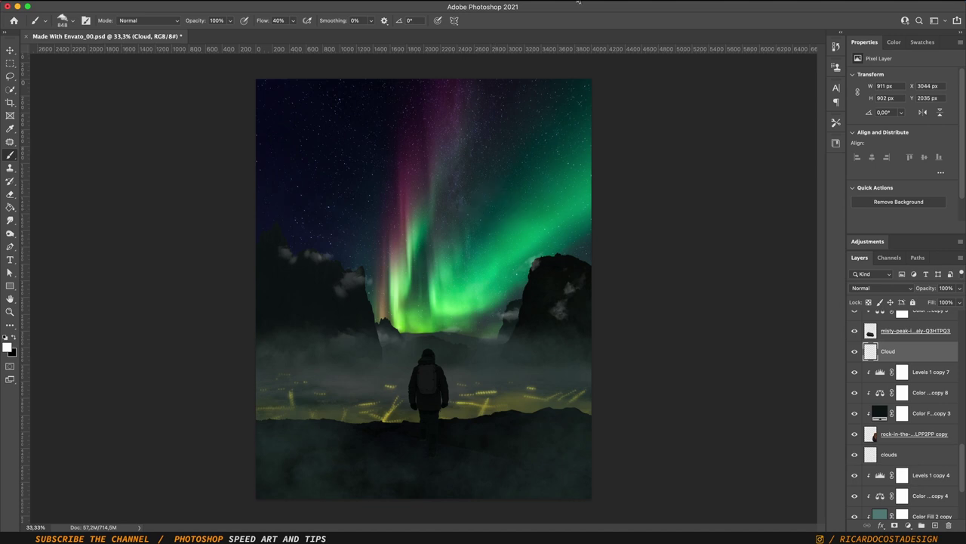
Step: Scale the Northern Light image over the sky and blend it in Screen mode
{"action": "left_click_drag", "start_coordinate": [423, 186], "coordinate": [455, 126]}
{"action": "key", "text": "Return"}
{"action": "left_click", "coordinate": [876, 289]}
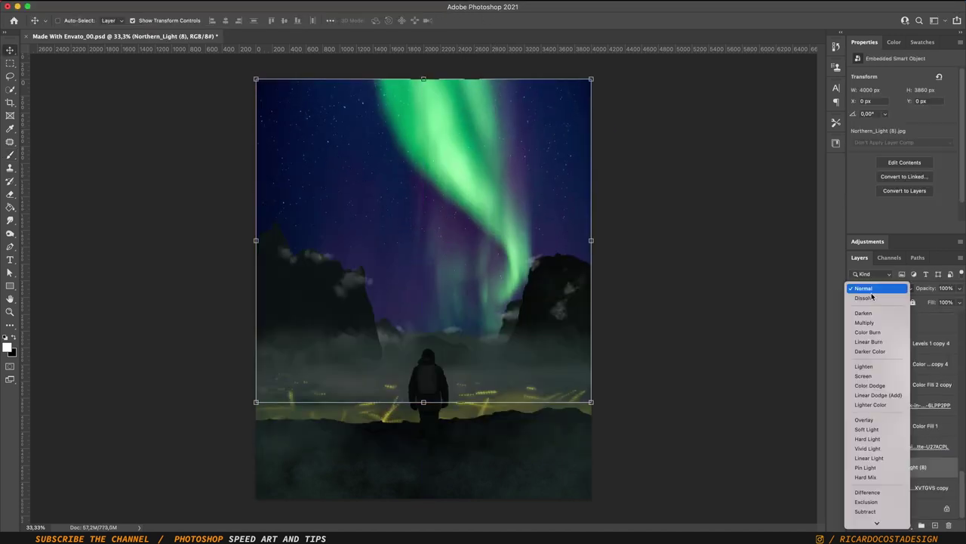
{"action": "left_click", "coordinate": [863, 375]}
{"action": "left_click", "coordinate": [875, 288]}
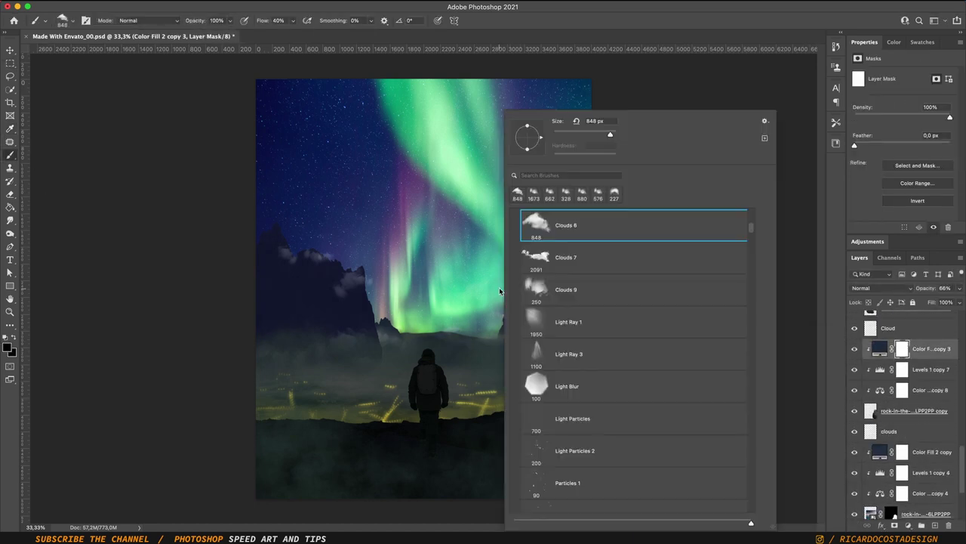
{"action": "scroll", "coordinate": [638, 339], "scroll_direction": "down", "scroll_amount": 5}
Step: Pick the Clouds 8 brush and recolour Color Fill 2 copy 2 to deep blue
{"action": "left_click", "coordinate": [201, 21]}
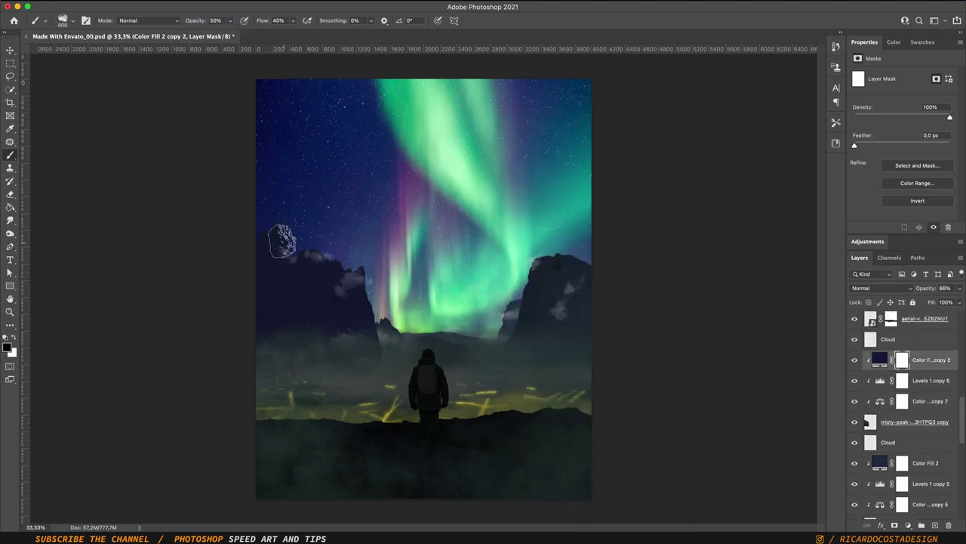
{"action": "key", "text": "m"}
{"action": "scroll", "coordinate": [906, 415], "scroll_direction": "up", "scroll_amount": 5}
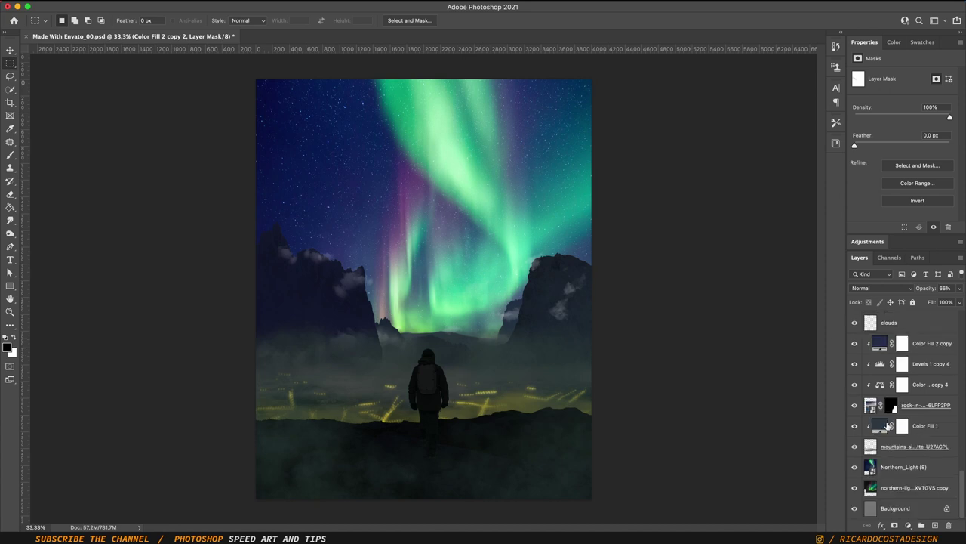
{"action": "left_click", "coordinate": [907, 441]}
{"action": "scroll", "coordinate": [853, 401], "scroll_direction": "down", "scroll_amount": 5}
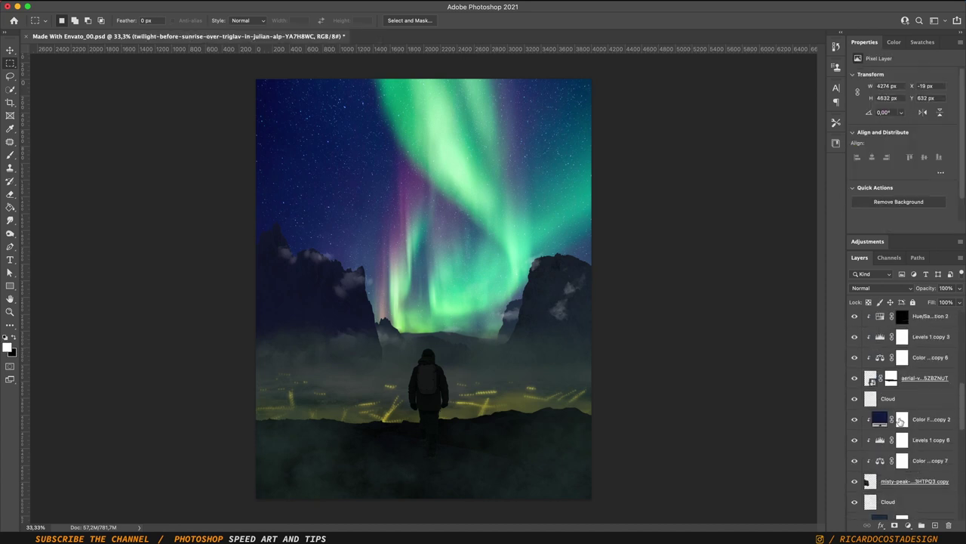
{"action": "double_click", "coordinate": [880, 417]}
{"action": "left_click", "coordinate": [838, 365]}
{"action": "scroll", "coordinate": [906, 415], "scroll_direction": "down", "scroll_amount": 10}
Step: Add a Levels adjustment above Northern Light, setting output to 175 to dim the aurora
{"action": "left_click", "coordinate": [906, 487]}
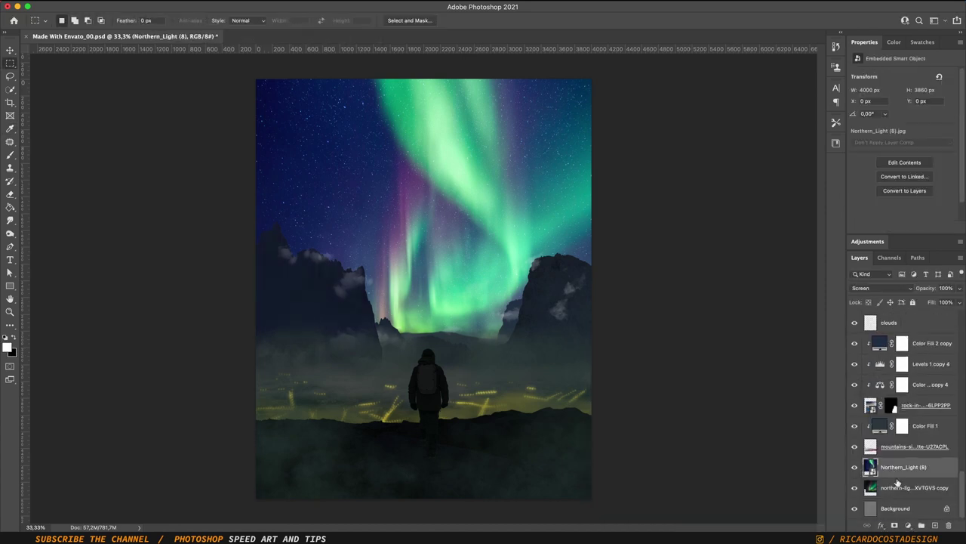
{"action": "left_click", "coordinate": [908, 525]}
{"action": "left_click", "coordinate": [861, 354]}
{"action": "left_click_drag", "start_coordinate": [951, 173], "coordinate": [925, 179]}
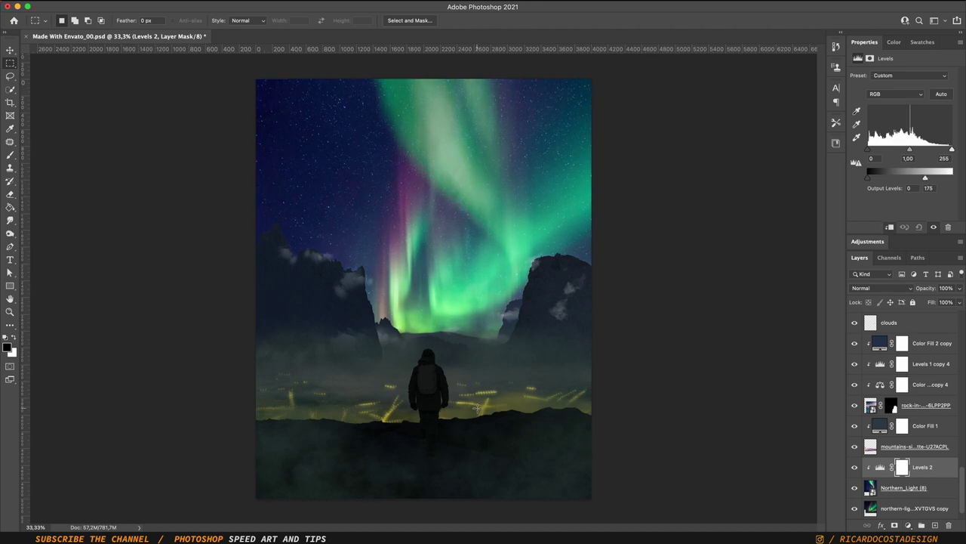
{"action": "scroll", "coordinate": [905, 416], "scroll_direction": "up", "scroll_amount": 4}
{"action": "scroll", "coordinate": [906, 416], "scroll_direction": "up", "scroll_amount": 3}
{"action": "scroll", "coordinate": [906, 416], "scroll_direction": "up", "scroll_amount": 3}
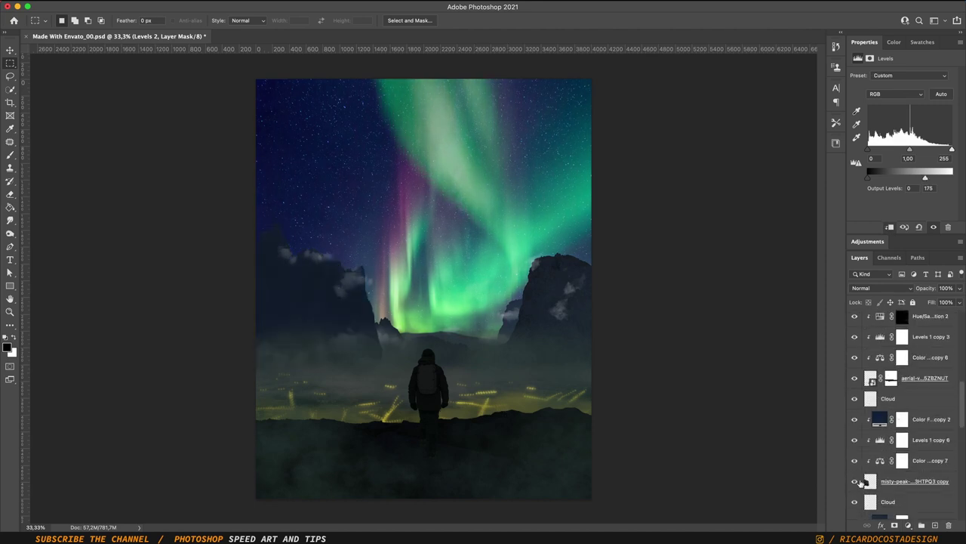
Step: Add a colorized Hue/Saturation adjustment with a teal hue of 172 for the left peak
{"action": "left_click", "coordinate": [914, 419]}
{"action": "left_click", "coordinate": [908, 524]}
{"action": "left_click", "coordinate": [918, 394]}
{"action": "left_click", "coordinate": [904, 164]}
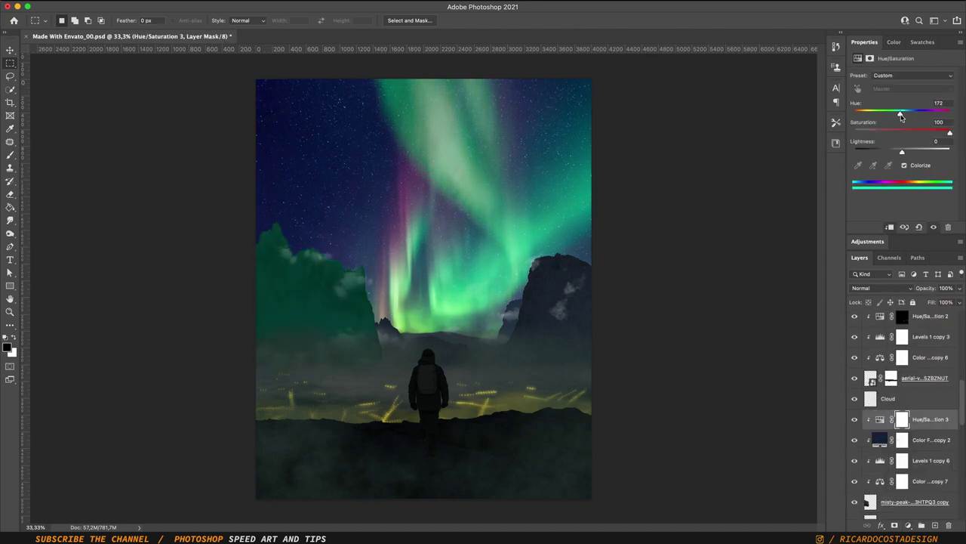
Step: Invert the Hue/Saturation 3 mask, zoom into the left mountain, and set a 63 px brush
{"action": "left_click", "coordinate": [902, 419]}
{"action": "key", "text": "ctrl+i"}
{"action": "key", "text": "ctrl+1"}
{"action": "key", "text": "b"}
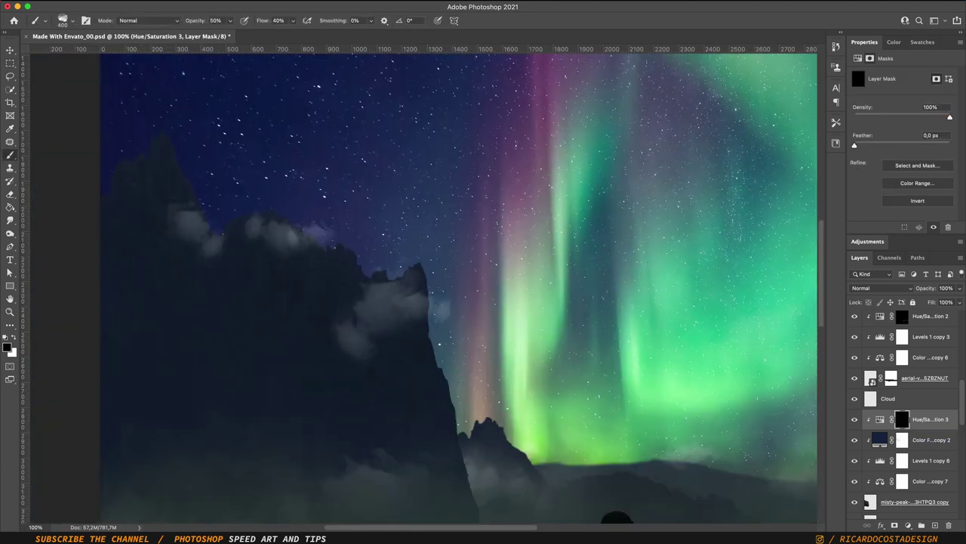
{"action": "key", "text": "bracketleft"}
{"action": "key", "text": "bracketleft"}
{"action": "key", "text": "bracketleft"}
Step: Apply blend-if options to Hue/Saturation 3 and move it just below Cloud
{"action": "left_click", "coordinate": [879, 419]}
{"action": "double_click", "coordinate": [950, 419]}
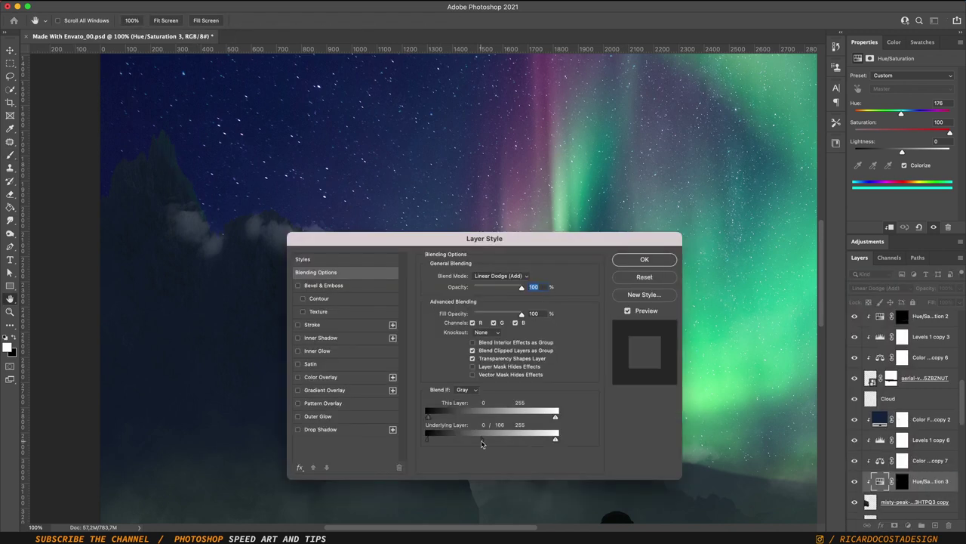
{"action": "left_click", "coordinate": [646, 261]}
{"action": "left_click_drag", "start_coordinate": [930, 481], "coordinate": [931, 414]}
{"action": "key", "text": "ctrl+0"}
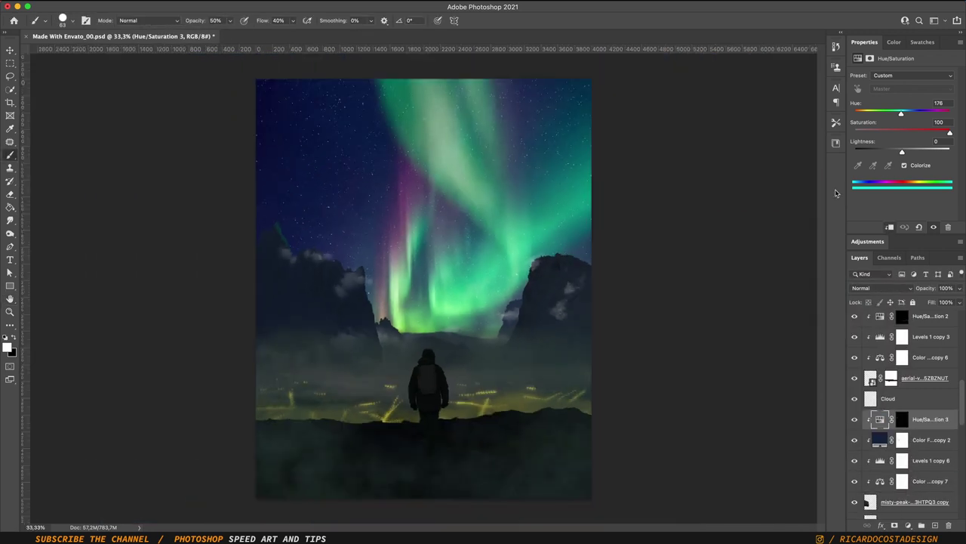
{"action": "left_click", "coordinate": [902, 419]}
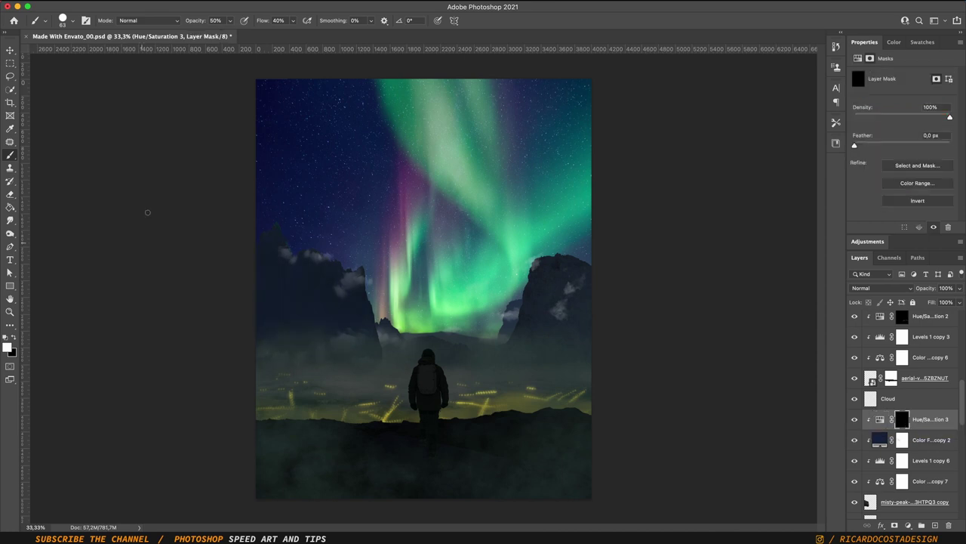
Step: Set Hue/Saturation 3 to Linear Dodge (Add) and invert its mask
{"action": "scroll", "coordinate": [344, 213], "scroll_direction": "up", "scroll_amount": 2}
{"action": "scroll", "coordinate": [532, 266], "scroll_direction": "right", "scroll_amount": 3}
{"action": "scroll", "coordinate": [532, 266], "scroll_direction": "down", "scroll_amount": 2}
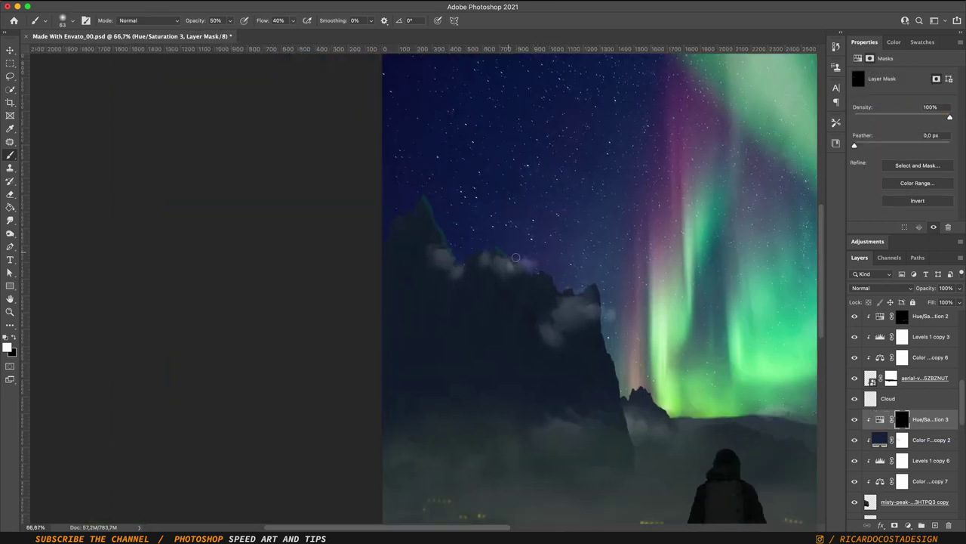
{"action": "left_click", "coordinate": [882, 287]}
{"action": "left_click", "coordinate": [875, 396]}
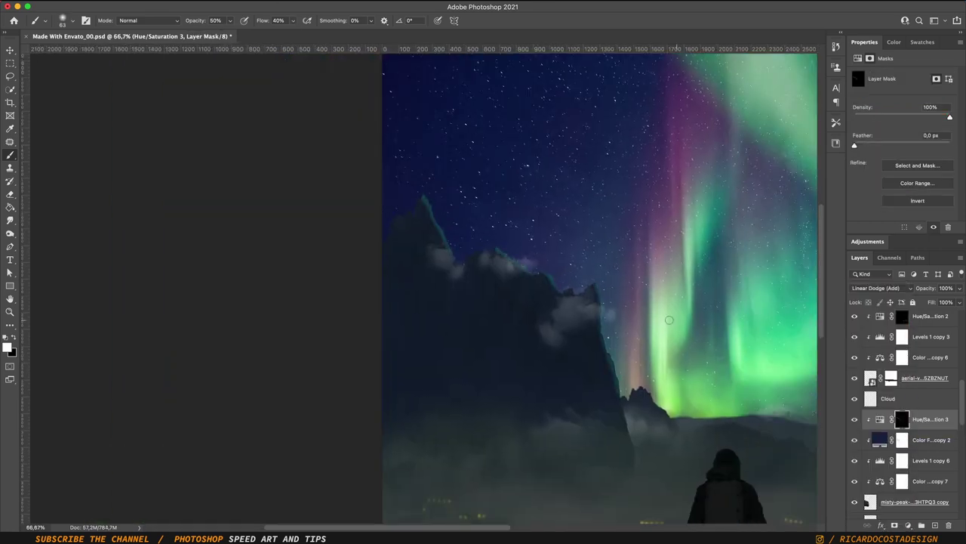
{"action": "scroll", "coordinate": [638, 258], "scroll_direction": "down", "scroll_amount": 1}
{"action": "left_click", "coordinate": [882, 288]}
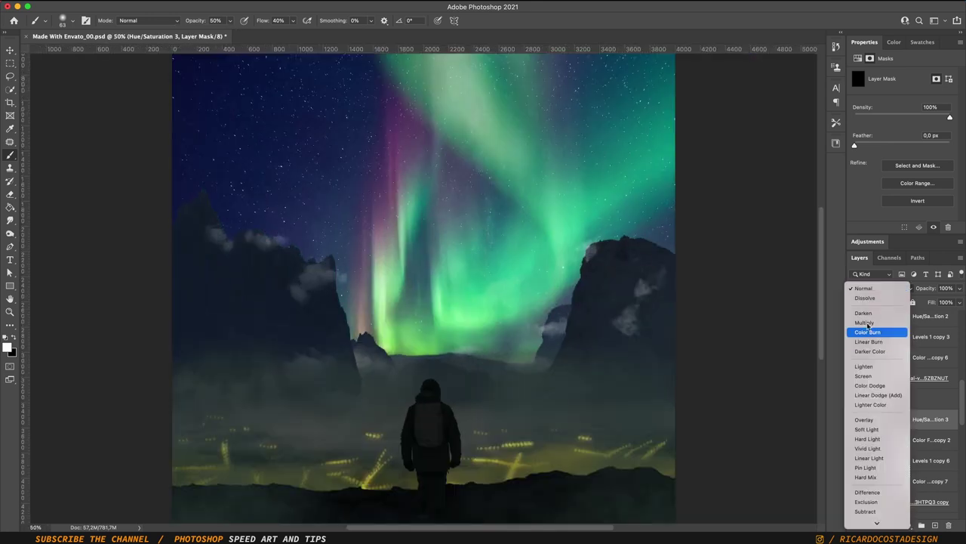
{"action": "left_click", "coordinate": [876, 394]}
{"action": "left_click", "coordinate": [879, 419]}
{"action": "key", "text": "ctrl+i"}
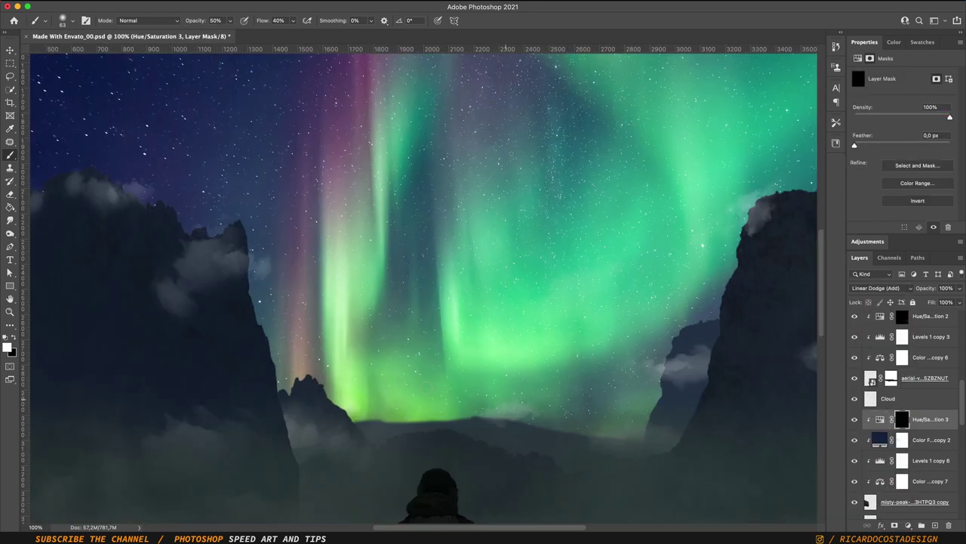
Step: Pan along the left ridge and confirm the Hue/Saturation 3 layer style settings
{"action": "scroll", "coordinate": [418, 359], "scroll_direction": "up", "scroll_amount": 4}
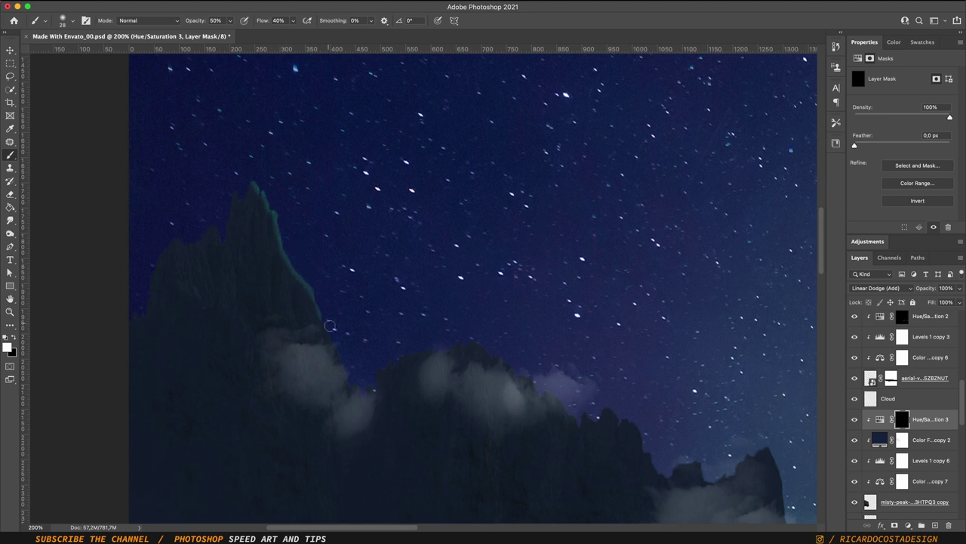
{"action": "scroll", "coordinate": [329, 326], "scroll_direction": "right", "scroll_amount": 5}
{"action": "scroll", "coordinate": [330, 325], "scroll_direction": "down", "scroll_amount": 3}
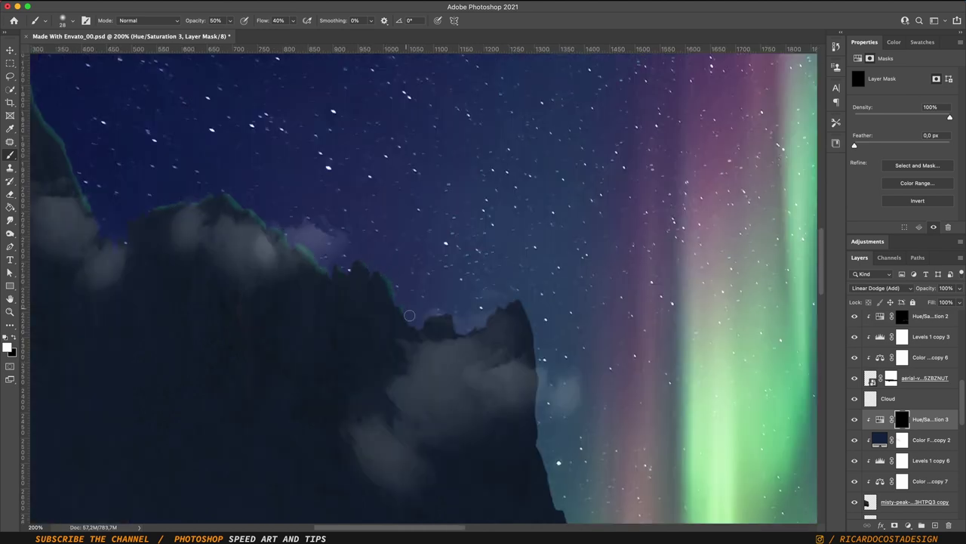
{"action": "scroll", "coordinate": [488, 313], "scroll_direction": "right", "scroll_amount": 3}
{"action": "scroll", "coordinate": [489, 313], "scroll_direction": "down", "scroll_amount": 4}
{"action": "scroll", "coordinate": [414, 272], "scroll_direction": "right", "scroll_amount": 3}
{"action": "scroll", "coordinate": [414, 272], "scroll_direction": "down", "scroll_amount": 3}
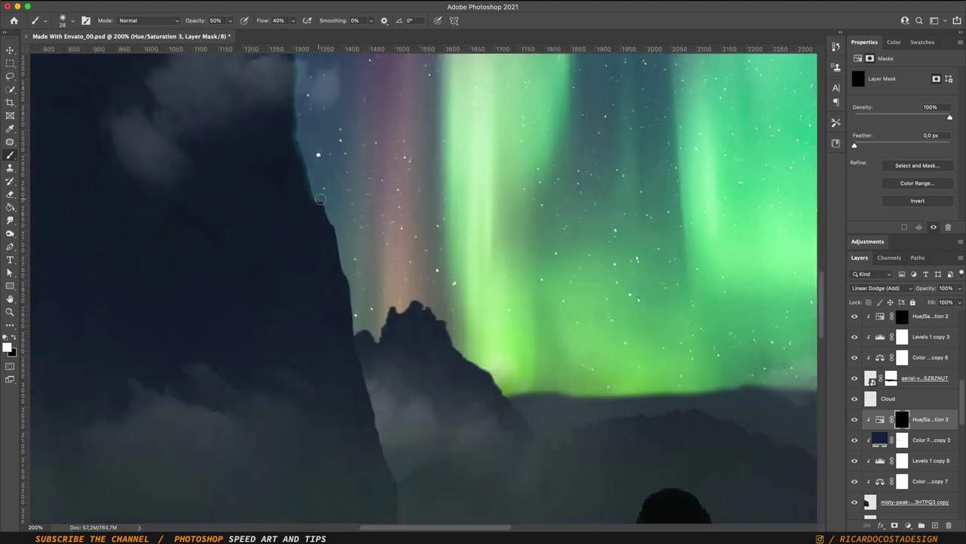
{"action": "key", "text": "ctrl+0"}
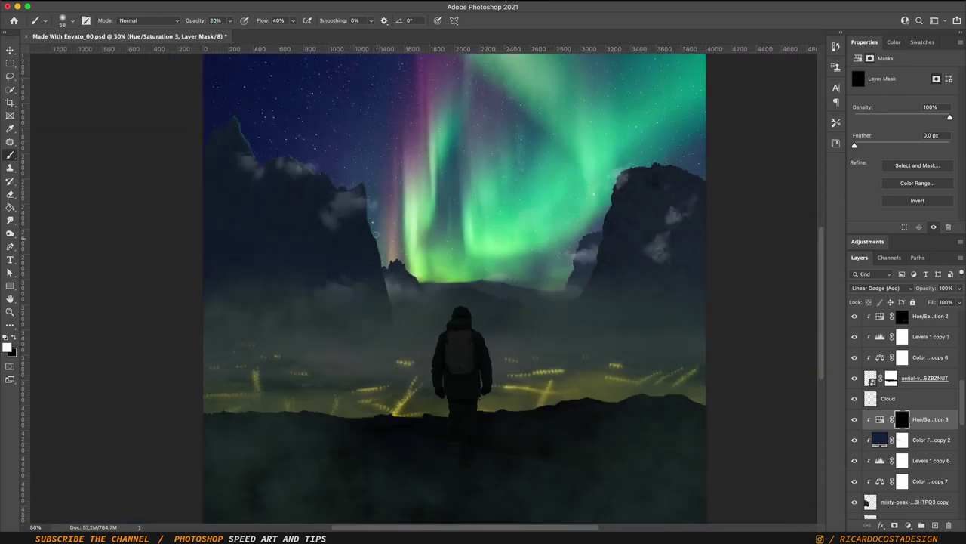
{"action": "double_click", "coordinate": [915, 425]}
{"action": "left_click_drag", "start_coordinate": [486, 249], "coordinate": [615, 250]}
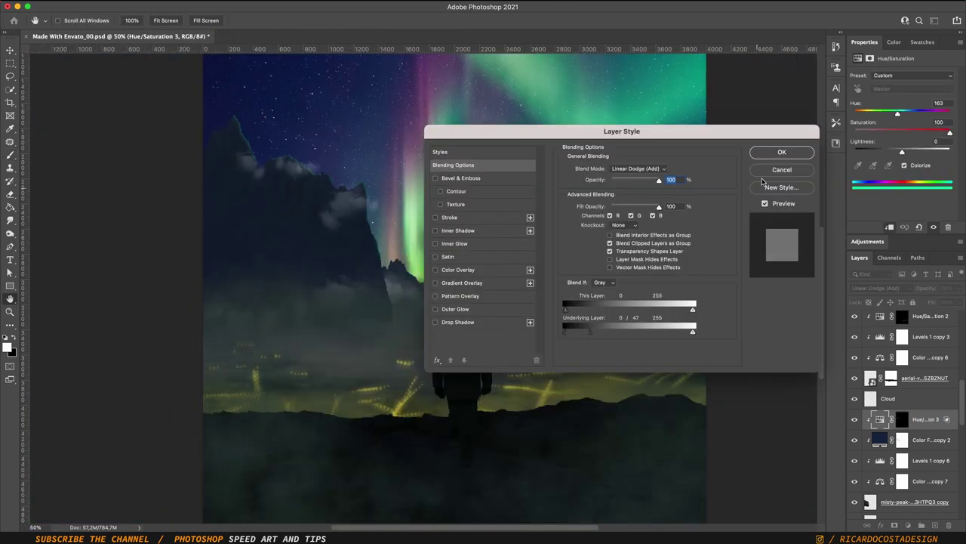
{"action": "key", "text": "Return"}
Step: Duplicate Hue/Saturation 3, set the copy to Screen, and paint glow at 10% brush opacity
{"action": "right_click", "coordinate": [929, 419]}
{"action": "left_click", "coordinate": [835, 314]}
{"action": "left_click", "coordinate": [881, 288]}
{"action": "left_click", "coordinate": [868, 261]}
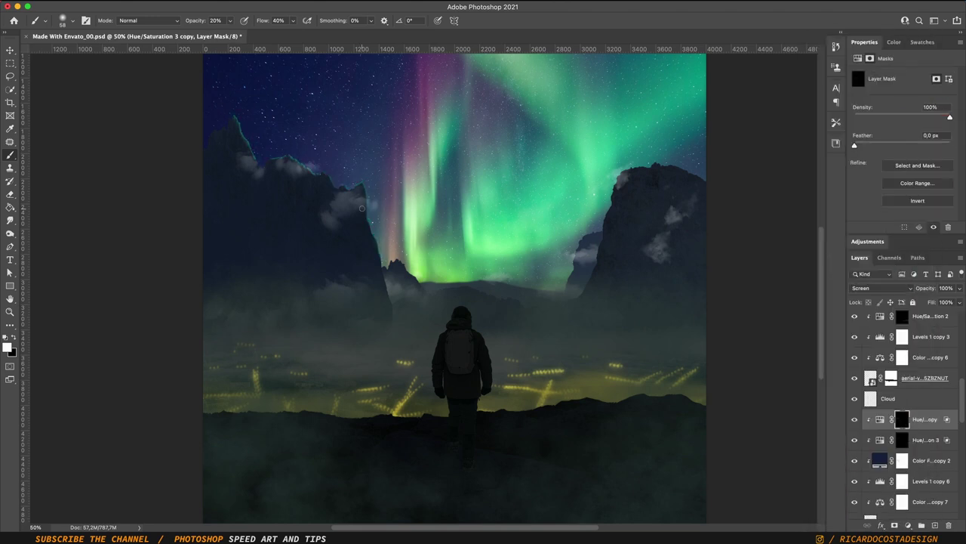
{"action": "key", "text": "bracketright"}
{"action": "key", "text": "bracketright"}
{"action": "key", "text": "bracketright"}
{"action": "scroll", "coordinate": [448, 278], "scroll_direction": "right", "scroll_amount": 5}
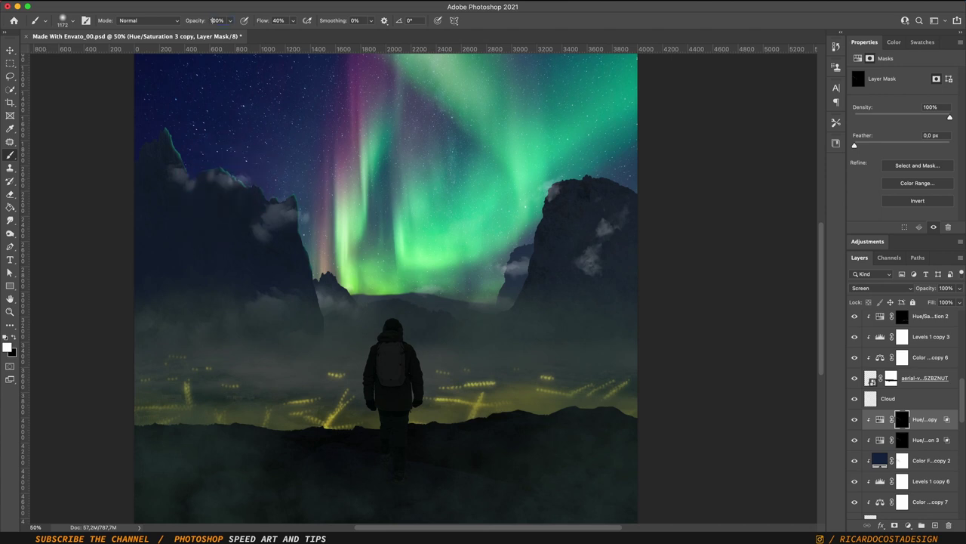
{"action": "key", "text": "1"}
{"action": "left_click_drag", "start_coordinate": [165, 120], "coordinate": [172, 162]}
Step: Add a Hue/Saturation adjustment above the aerial city view layer
{"action": "scroll", "coordinate": [905, 423], "scroll_direction": "down", "scroll_amount": 3}
{"action": "left_click", "coordinate": [925, 367], "text": "shift"}
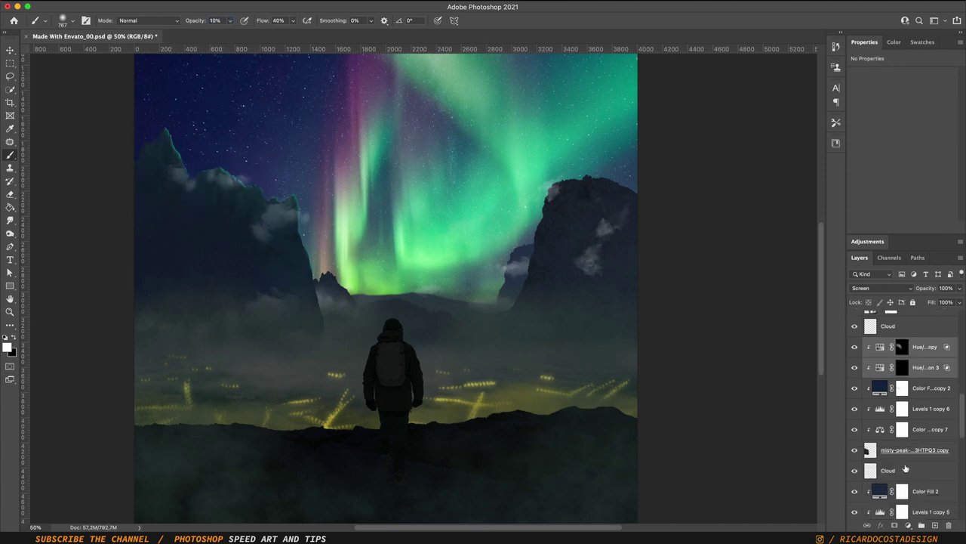
{"action": "scroll", "coordinate": [906, 453], "scroll_direction": "up", "scroll_amount": 3}
{"action": "left_click", "coordinate": [923, 377]}
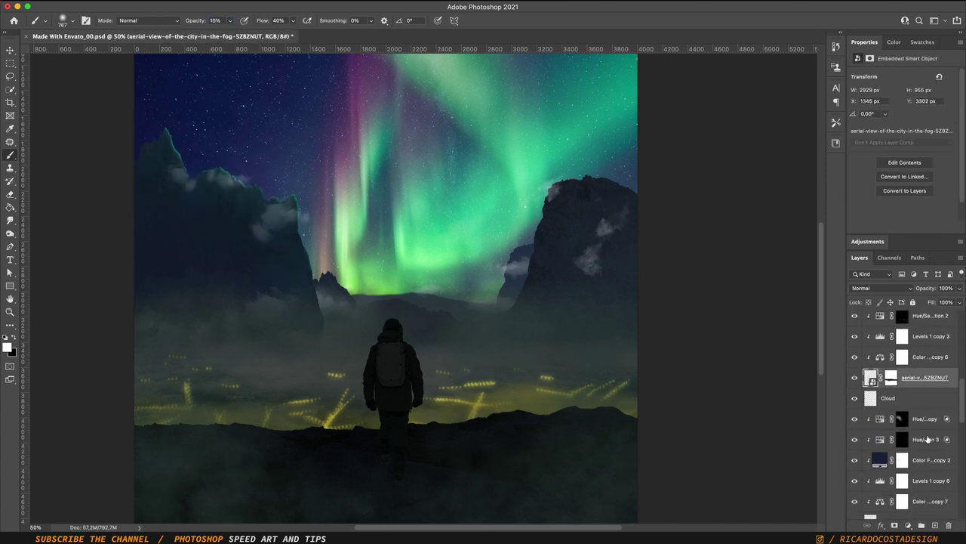
{"action": "left_click", "coordinate": [908, 525]}
{"action": "left_click", "coordinate": [917, 404]}
Step: Clip and colorize Hue/Saturation 4 at hue 40 in Linear Dodge (Add), inverting its mask
{"action": "left_click", "coordinate": [904, 165]}
{"action": "left_click", "coordinate": [882, 288]}
{"action": "left_click", "coordinate": [876, 423]}
{"action": "left_click_drag", "start_coordinate": [855, 113], "coordinate": [878, 113]}
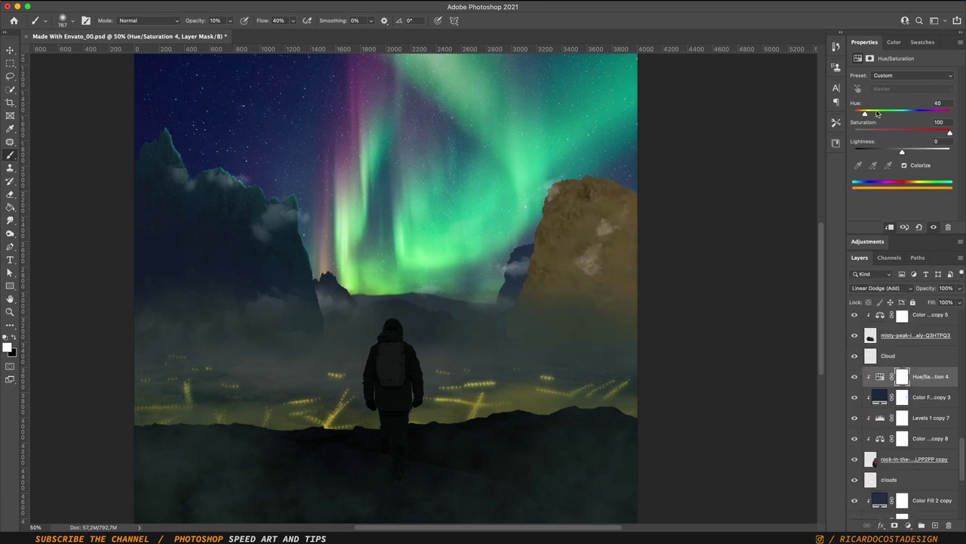
{"action": "left_click", "coordinate": [870, 58]}
{"action": "key", "text": "ctrl+i"}
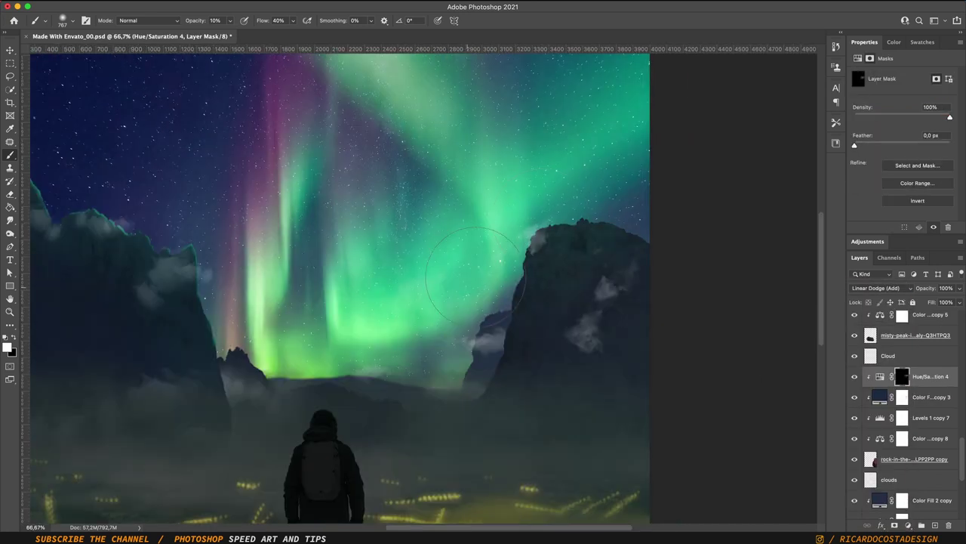
Step: Zoom in on the right mountain, then reselect the Hue/Saturation 4 mask
{"action": "key", "text": "ctrl+minus"}
{"action": "key", "text": "ctrl+1"}
{"action": "scroll", "coordinate": [398, 154], "scroll_direction": "right", "scroll_amount": 5}
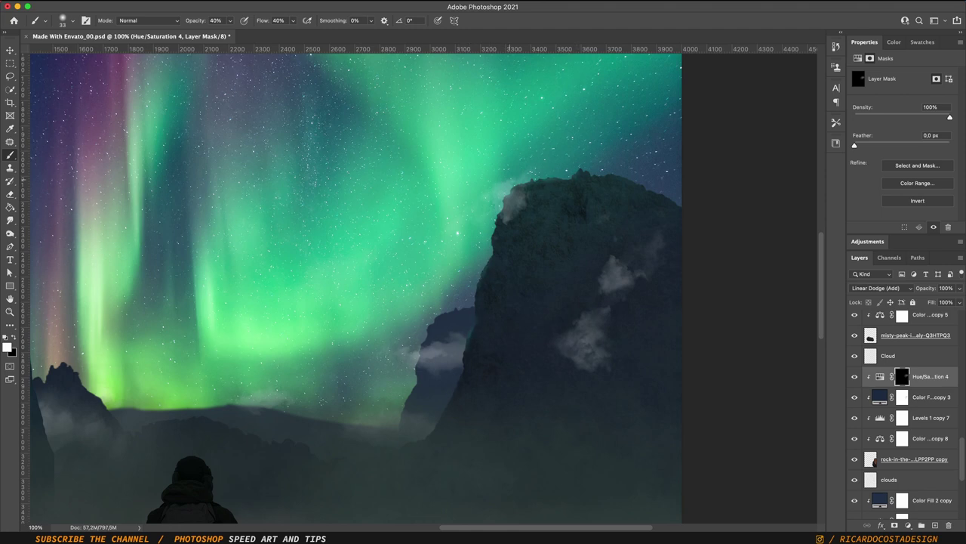
{"action": "key", "text": "ctrl+minus"}
{"action": "key", "text": "ctrl+minus"}
{"action": "key", "text": "ctrl+minus"}
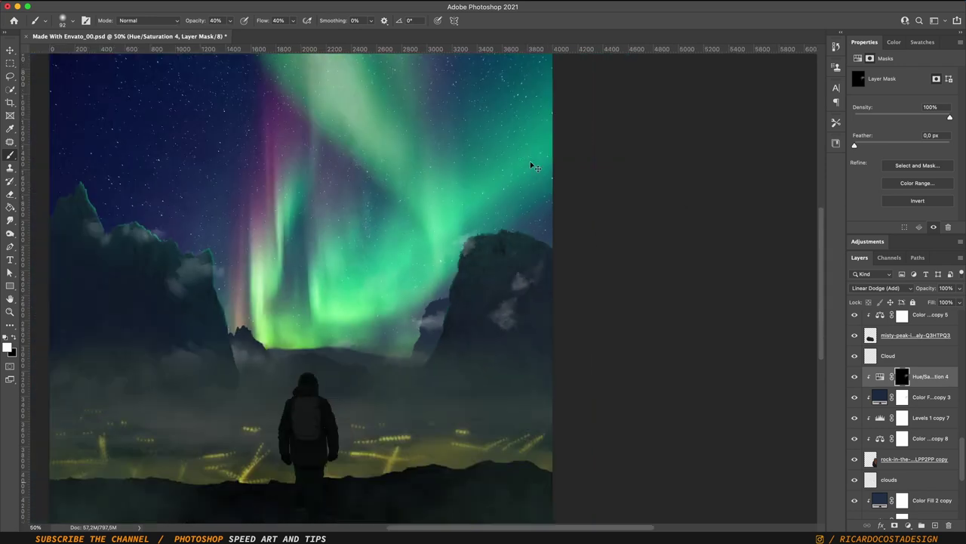
{"action": "key", "text": "alt+bracketleft"}
{"action": "key", "text": "alt+bracketleft"}
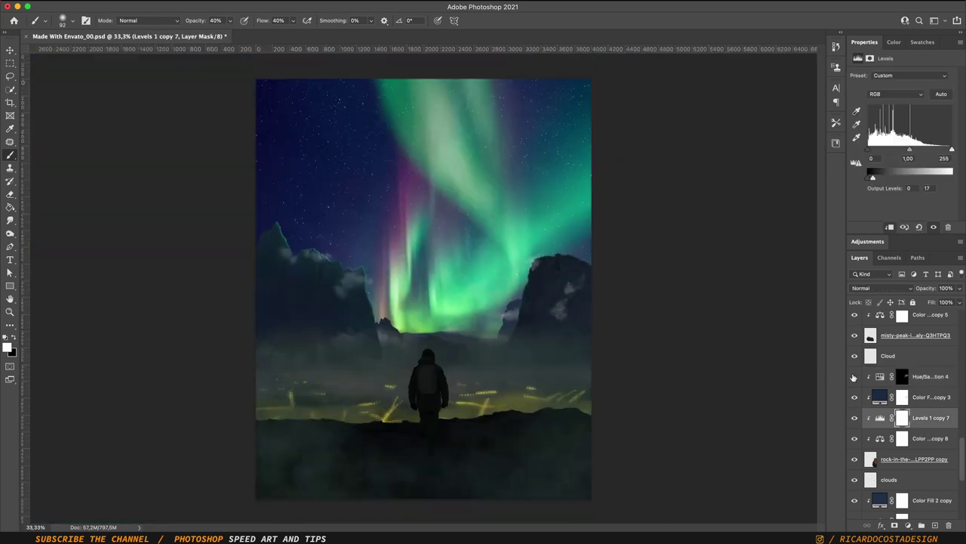
{"action": "left_click", "coordinate": [902, 376]}
Step: Turn Hue/Saturation 3 back on, select it, and return to the brush
{"action": "key", "text": "m"}
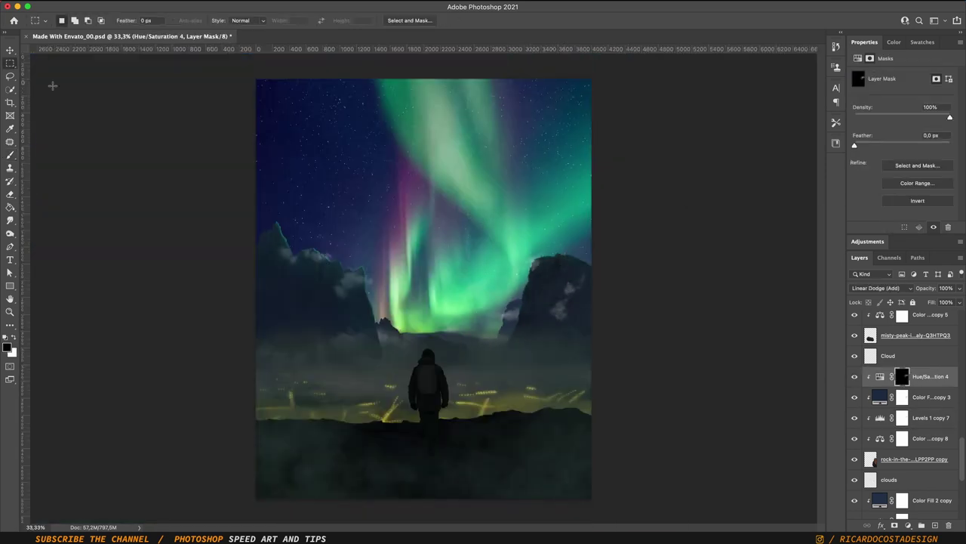
{"action": "scroll", "coordinate": [861, 364], "scroll_direction": "down", "scroll_amount": 5}
{"action": "left_click", "coordinate": [854, 354]}
{"action": "left_click", "coordinate": [925, 354]}
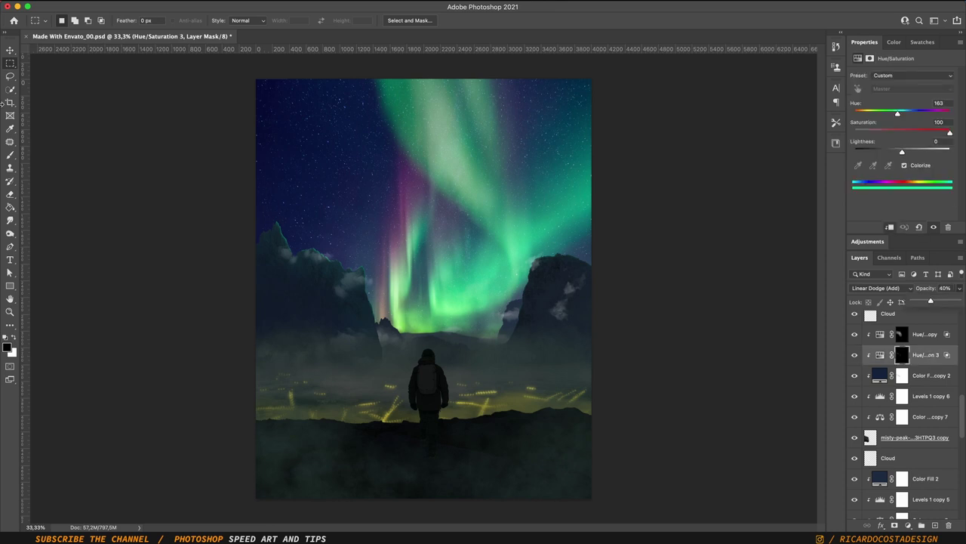
{"action": "key", "text": "b"}
{"action": "right_click", "coordinate": [354, 227]}
{"action": "key", "text": "Escape"}
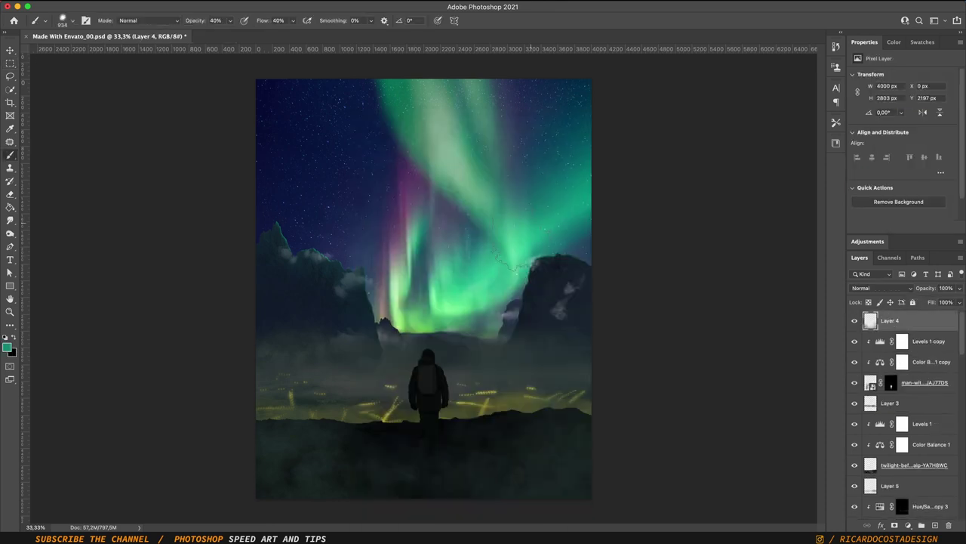
Step: Move Layer 4 below the hiker, try painting fog on a new layer, then delete Layer 6
{"action": "left_click", "coordinate": [494, 336]}
{"action": "left_click_drag", "start_coordinate": [889, 320], "coordinate": [894, 393]}
{"action": "left_click", "coordinate": [933, 524]}
{"action": "mouse_move", "coordinate": [287, 468]}
{"action": "left_mouse_down"}
{"action": "mouse_move", "coordinate": [550, 453]}
{"action": "mouse_move", "coordinate": [423, 491]}
{"action": "left_mouse_up"}
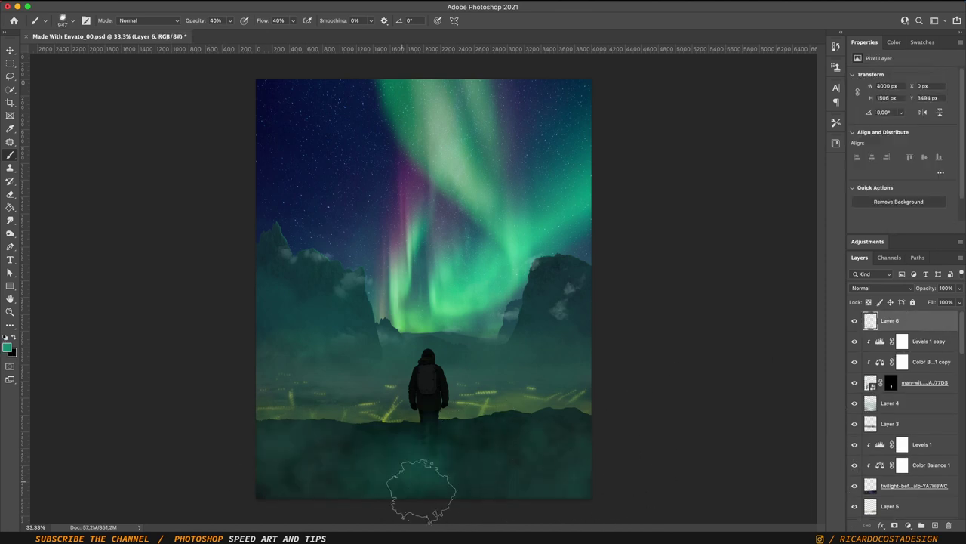
{"action": "left_click", "coordinate": [855, 320]}
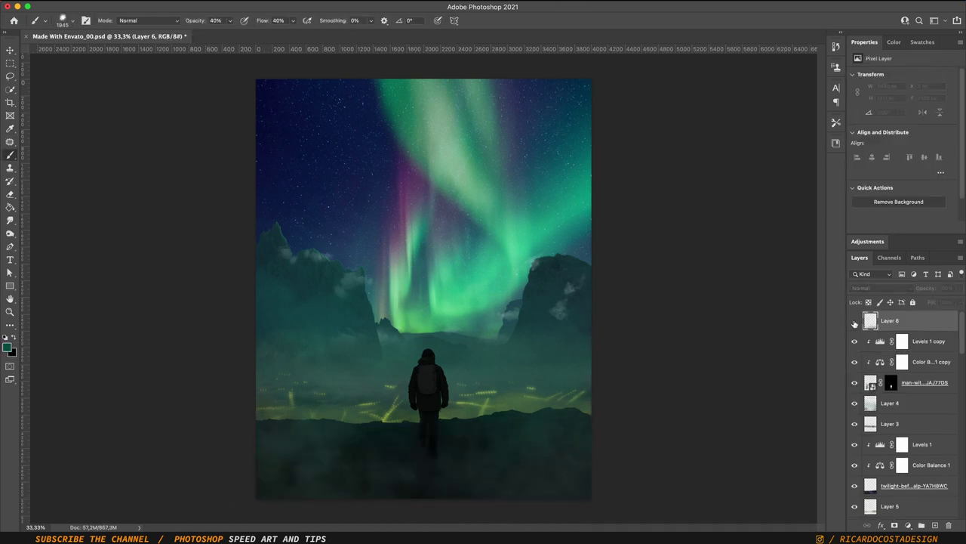
{"action": "left_click", "coordinate": [8, 348]}
{"action": "key", "text": "Return"}
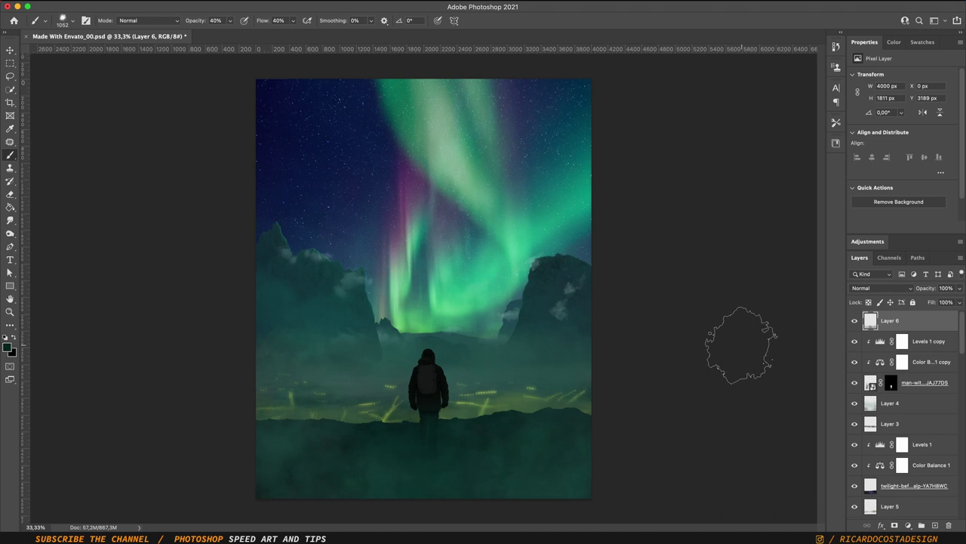
{"action": "key", "text": "BackSpace"}
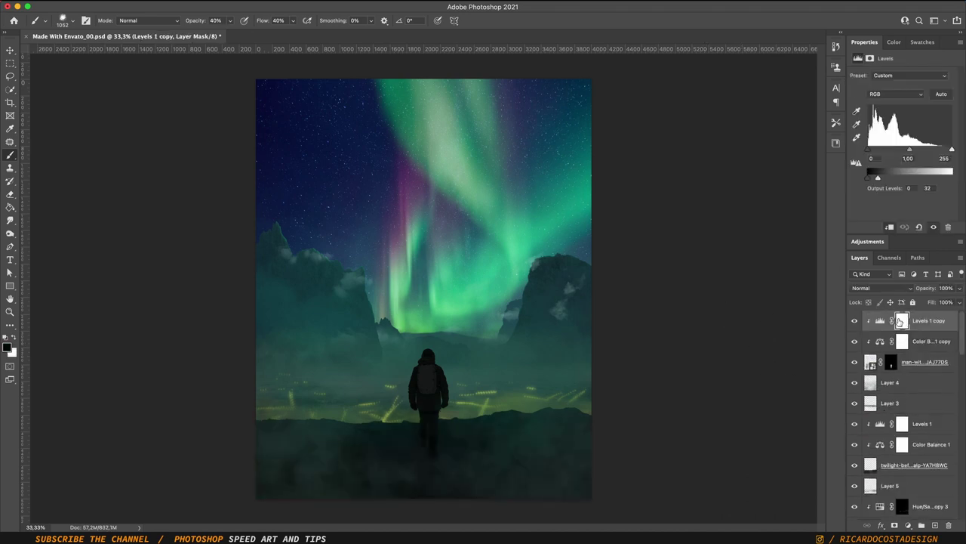
Step: Add a Hue/Saturation adjustment blended as Linear Dodge (Add) and select the Hue/Saturation 2 mask
{"action": "left_click", "coordinate": [908, 525]}
{"action": "left_click", "coordinate": [917, 403]}
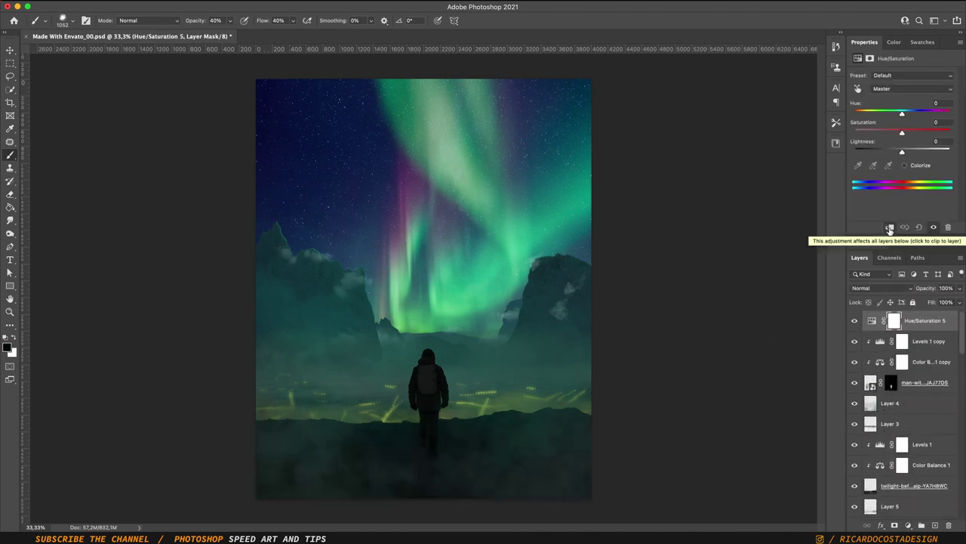
{"action": "left_click", "coordinate": [882, 288]}
{"action": "left_click", "coordinate": [815, 382]}
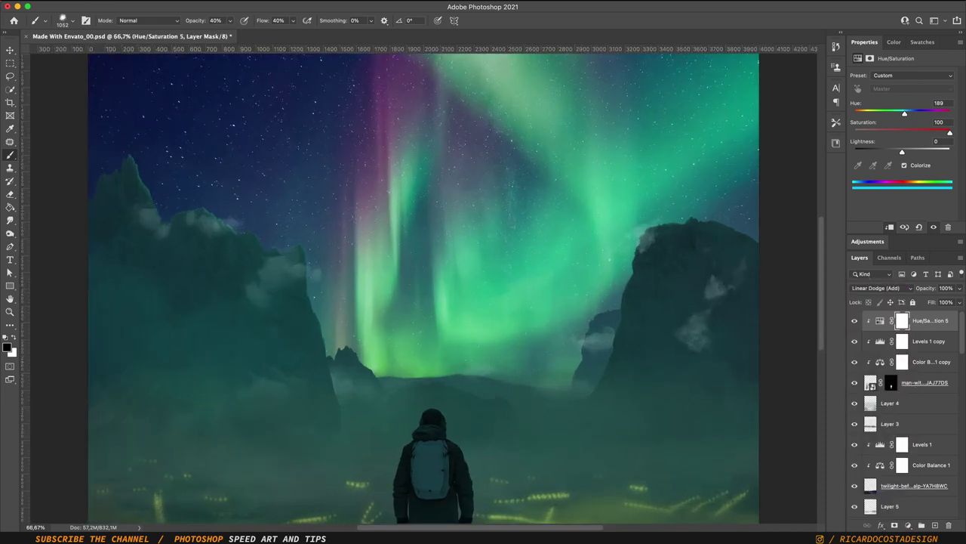
{"action": "scroll", "coordinate": [451, 254], "scroll_direction": "up", "scroll_amount": 2}
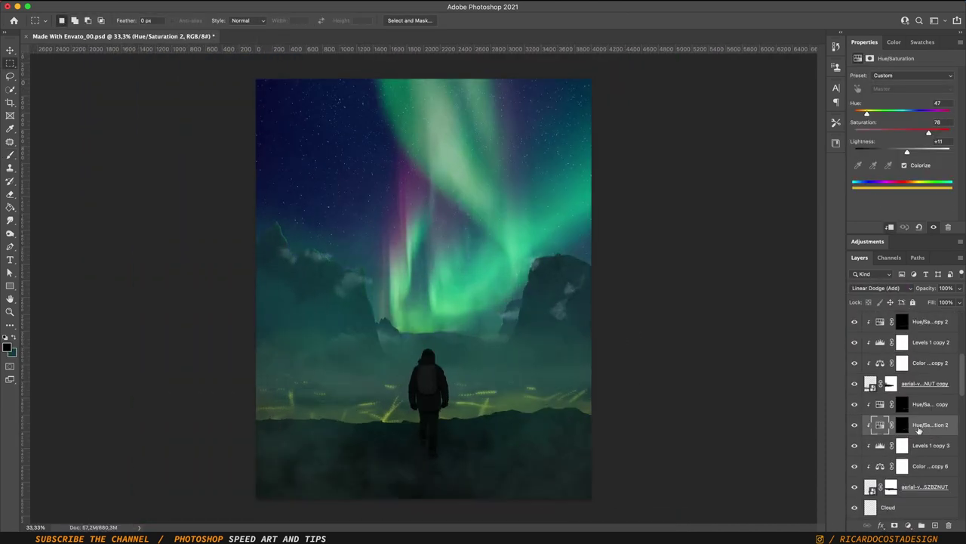
{"action": "left_click", "coordinate": [925, 393]}
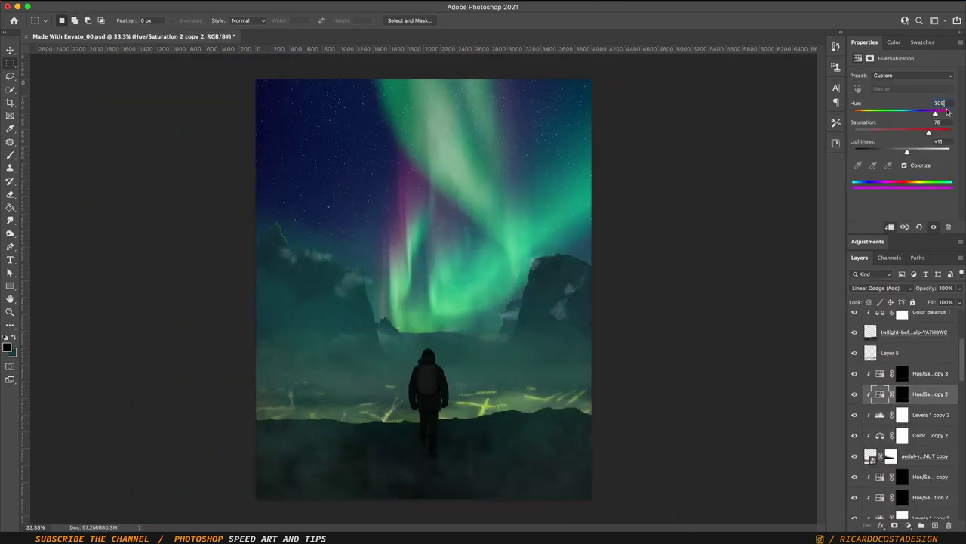
{"action": "scroll", "coordinate": [906, 423], "scroll_direction": "down", "scroll_amount": 1}
{"action": "left_click", "coordinate": [902, 473]}
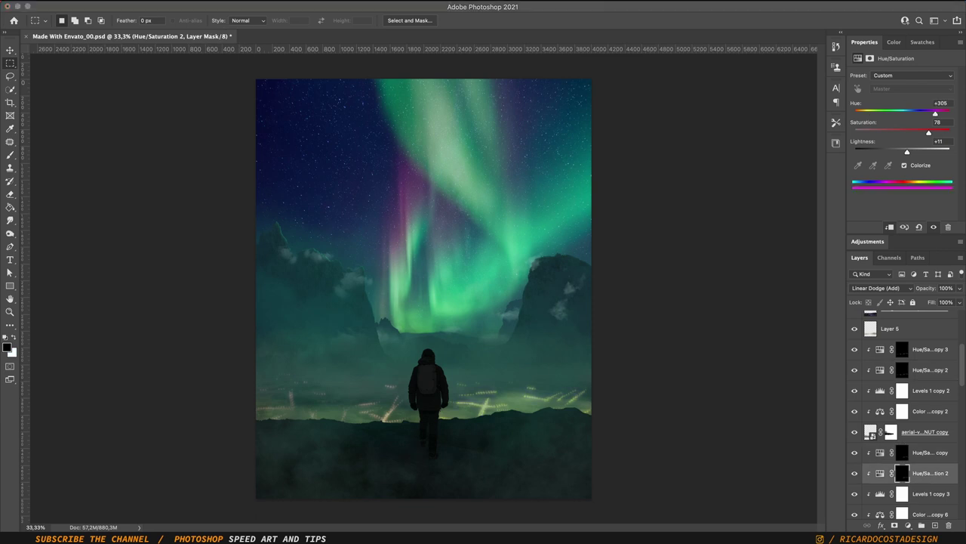
Step: Set Layer 4's blend mode to Linear Dodge (Add)
{"action": "scroll", "coordinate": [906, 423], "scroll_direction": "up", "scroll_amount": 5}
{"action": "left_click", "coordinate": [925, 359]}
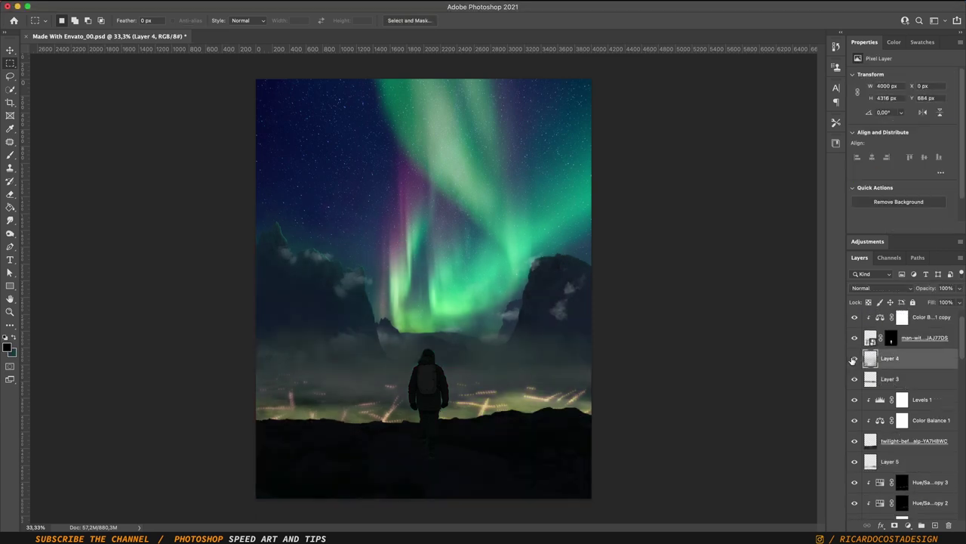
{"action": "left_click", "coordinate": [882, 287]}
{"action": "left_click", "coordinate": [878, 395]}
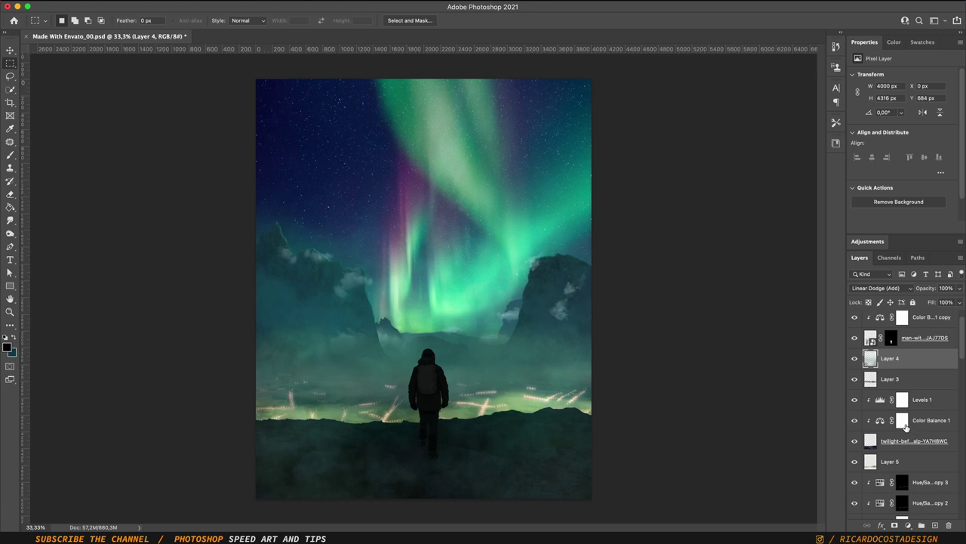
Step: Set the misty city copy to Hard Light at about 66% opacity and duplicate it
{"action": "scroll", "coordinate": [906, 427], "scroll_direction": "down", "scroll_amount": 5}
{"action": "left_click", "coordinate": [925, 456]}
{"action": "left_click", "coordinate": [882, 287]}
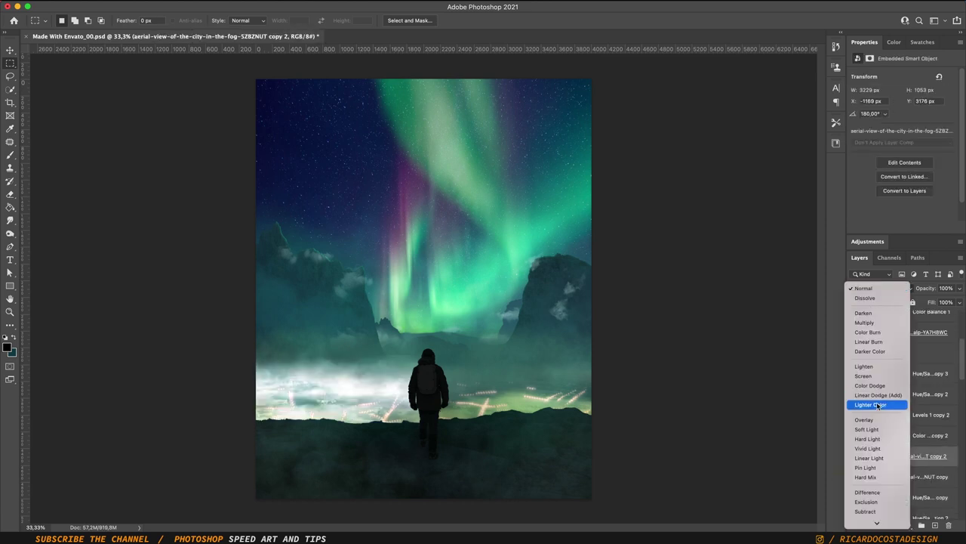
{"action": "left_click", "coordinate": [883, 430]}
{"action": "key", "text": "4"}
{"action": "key", "text": "5"}
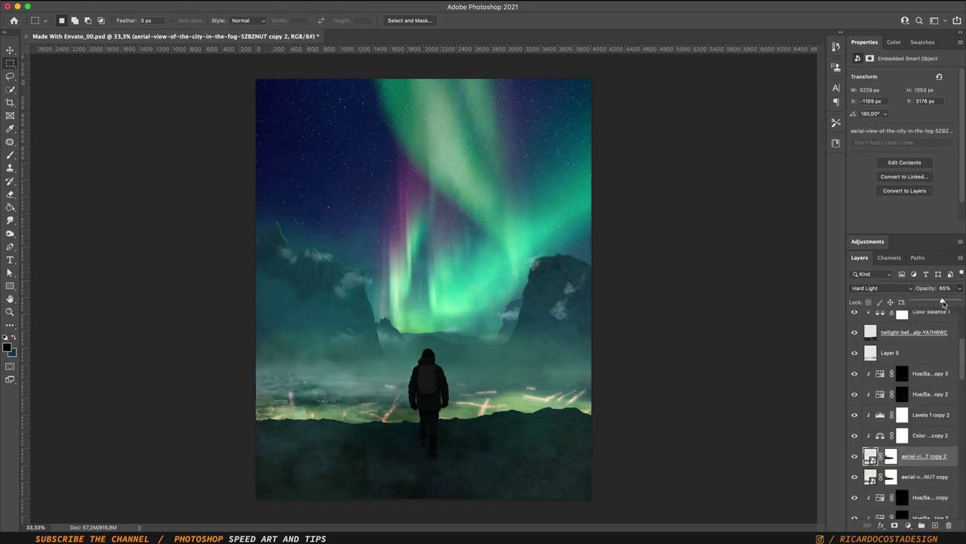
{"action": "right_click", "coordinate": [928, 456]}
{"action": "key", "text": "Escape"}
{"action": "left_click", "coordinate": [879, 287]}
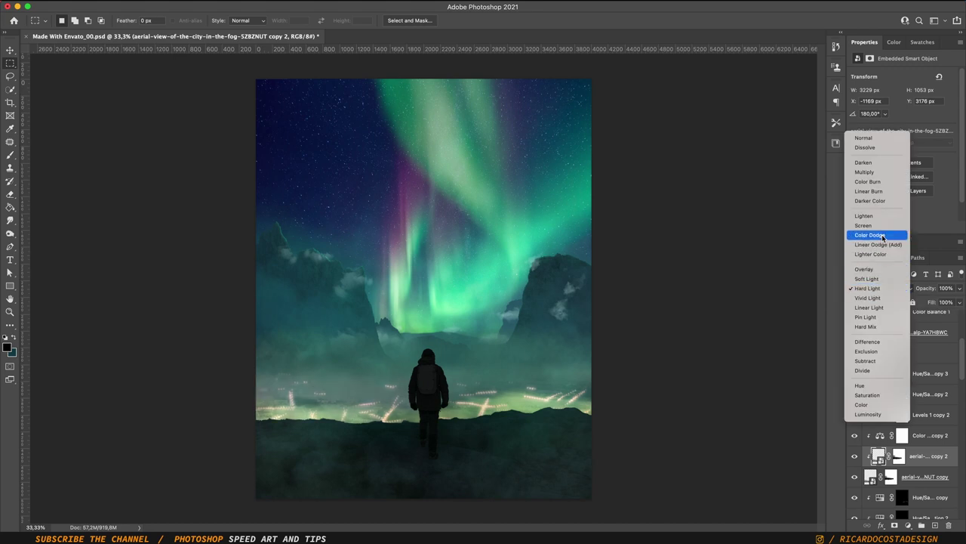
{"action": "key", "text": "Escape"}
{"action": "key", "text": "ctrl+j"}
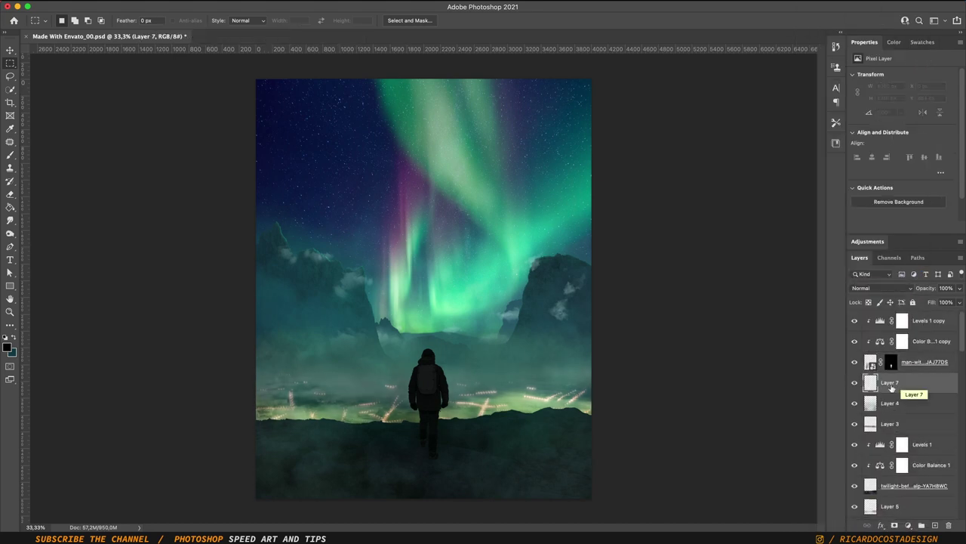
Step: Brush a dark shadow stroke below the hiker and soften it with Gaussian Blur
{"action": "key", "text": "b"}
{"action": "left_click_drag", "start_coordinate": [429, 452], "coordinate": [424, 494]}
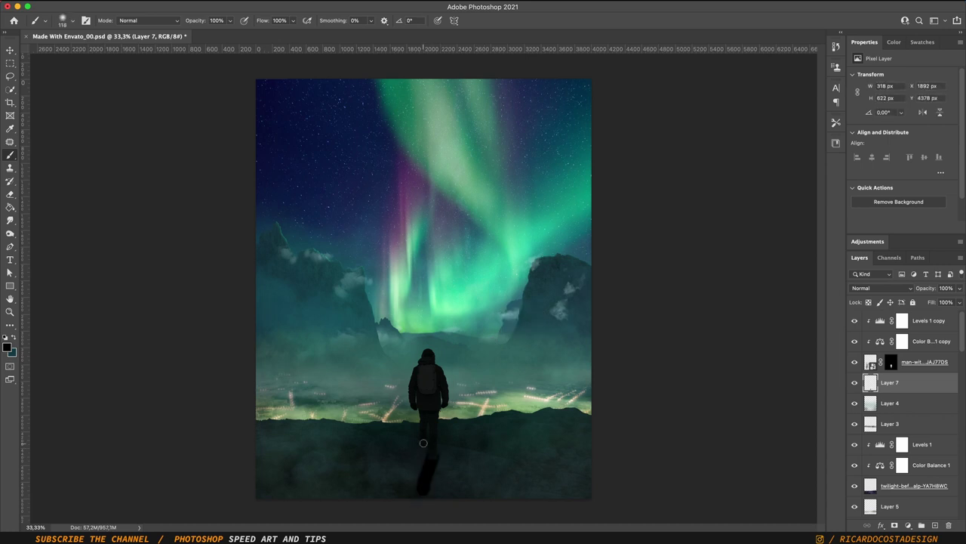
{"action": "left_click", "coordinate": [880, 288]}
{"action": "left_click", "coordinate": [960, 292]}
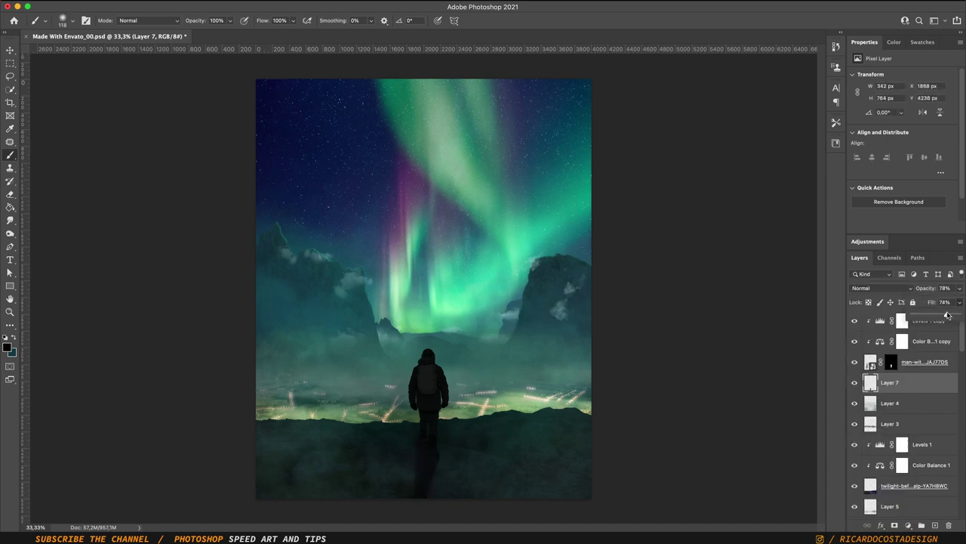
{"action": "key", "text": "ctrl+alt+f"}
{"action": "key", "text": "Return"}
Step: Skew the shadow with Free Transform so it slants diagonally across the ground
{"action": "key", "text": "ctrl+t"}
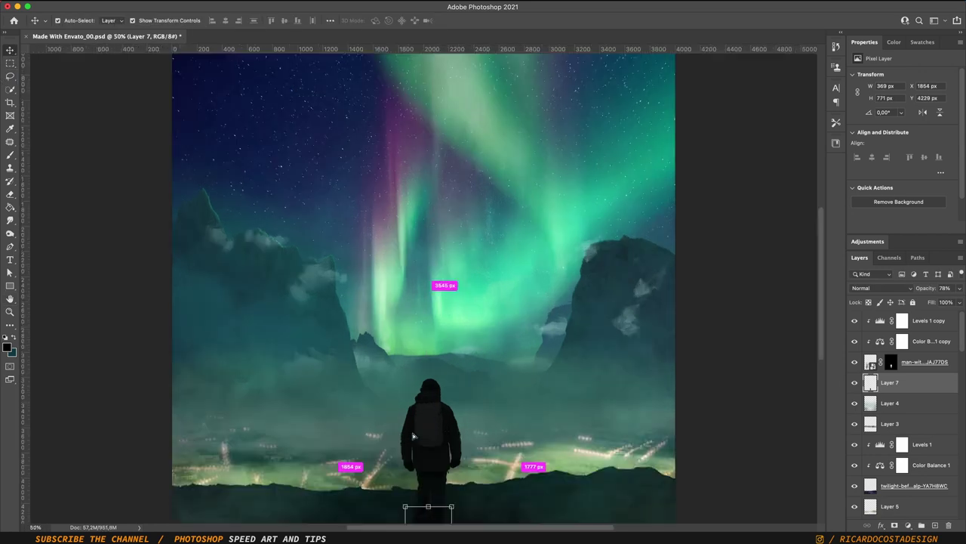
{"action": "key", "text": "ctrl+plus"}
{"action": "key", "text": "ctrl+plus"}
{"action": "mouse_move", "coordinate": [455, 442]}
{"action": "left_mouse_down"}
{"action": "mouse_move", "coordinate": [474, 464]}
{"action": "mouse_move", "coordinate": [491, 459]}
{"action": "left_mouse_up"}
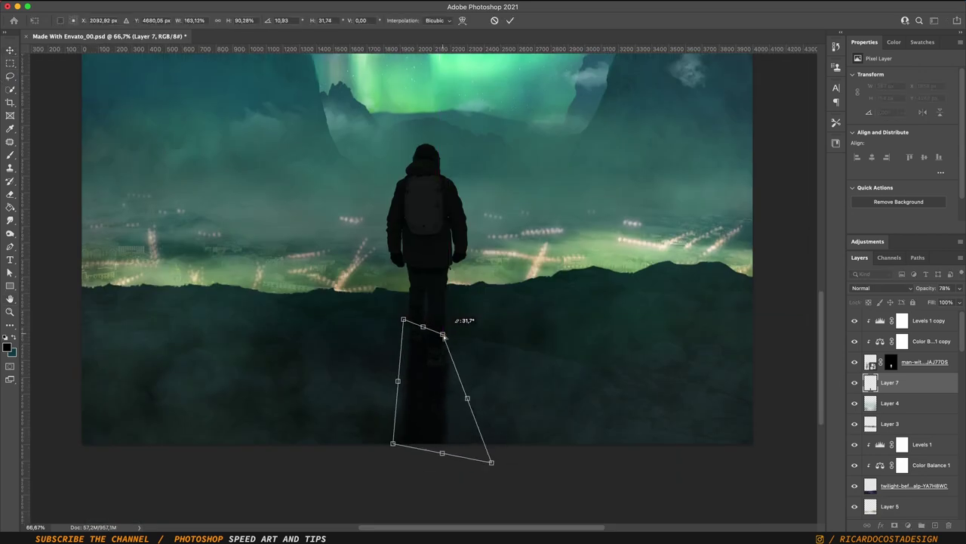
{"action": "left_click_drag", "start_coordinate": [394, 443], "coordinate": [377, 456]}
{"action": "key", "text": "Return"}
Step: Set up a soft Eraser at 30% strength for the shadow's edges
{"action": "key", "text": "e"}
{"action": "right_click", "coordinate": [619, 339]}
{"action": "key", "text": "Escape"}
{"action": "key", "text": "ctrl+0"}
{"action": "left_click", "coordinate": [158, 20]}
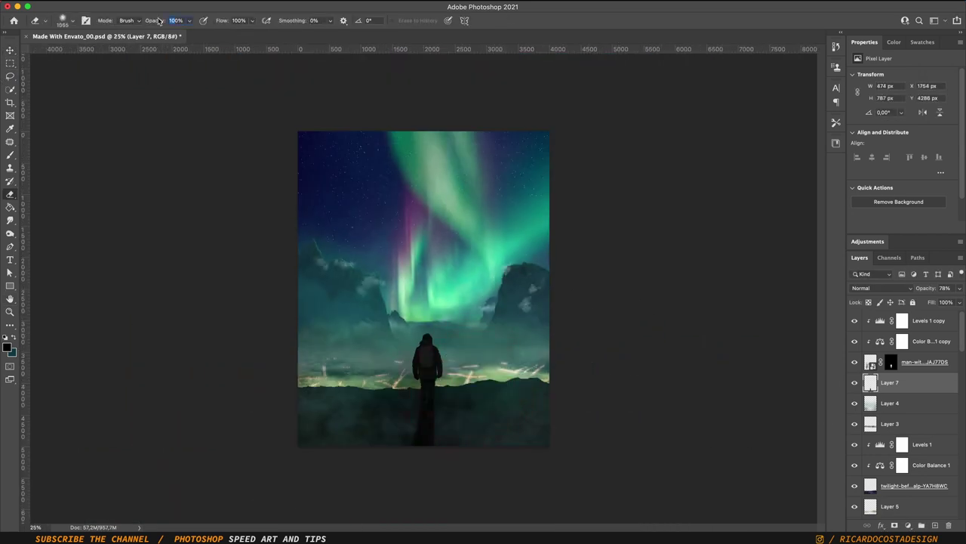
{"action": "scroll", "coordinate": [430, 409], "scroll_direction": "up", "scroll_amount": 2}
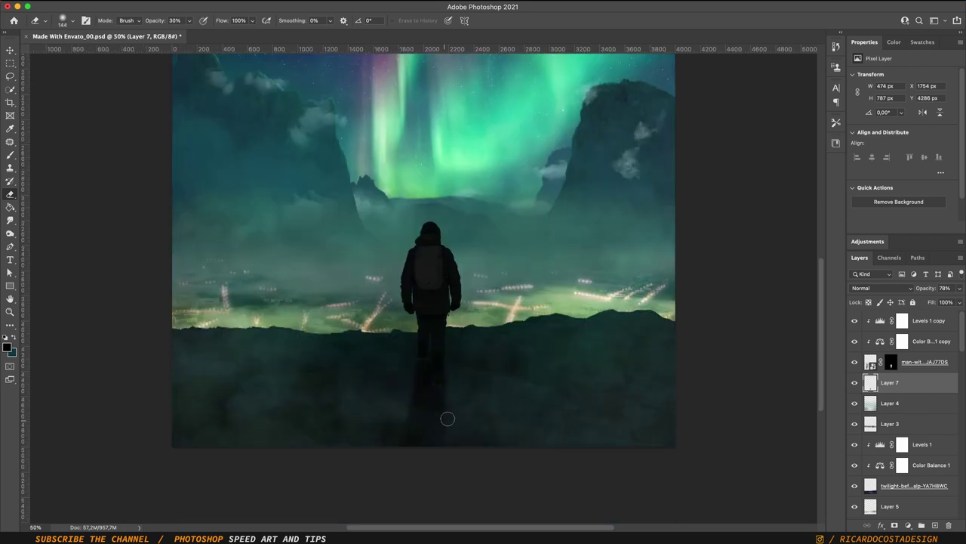
Step: Fit the image on screen and change the shadow layer's blending mode
{"action": "key", "text": "b"}
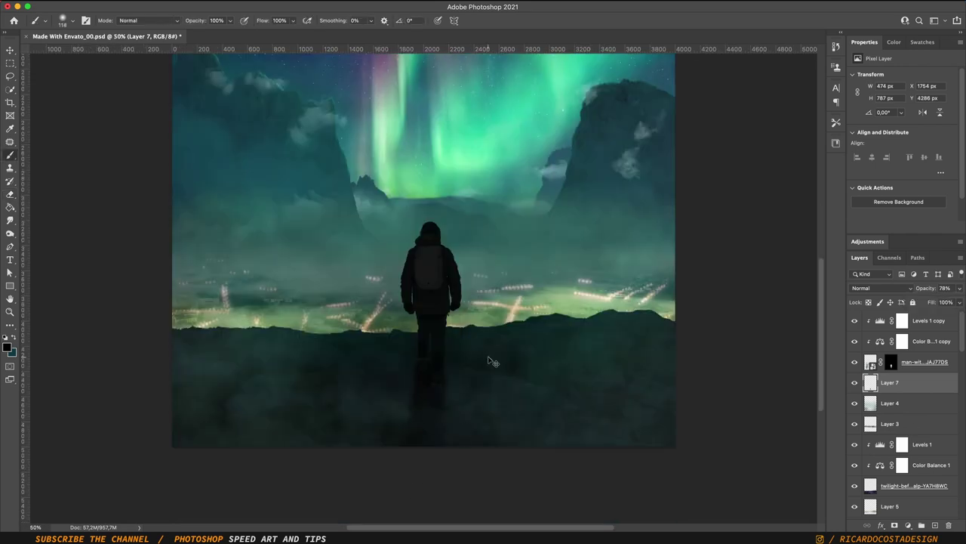
{"action": "key", "text": "ctrl+0"}
{"action": "key", "text": "m"}
{"action": "left_click", "coordinate": [881, 287]}
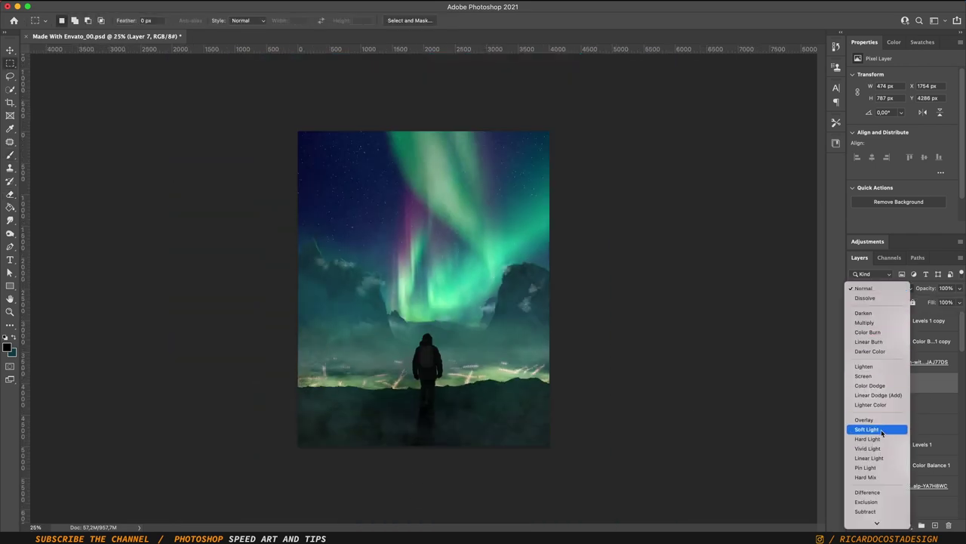
{"action": "left_click", "coordinate": [883, 431]}
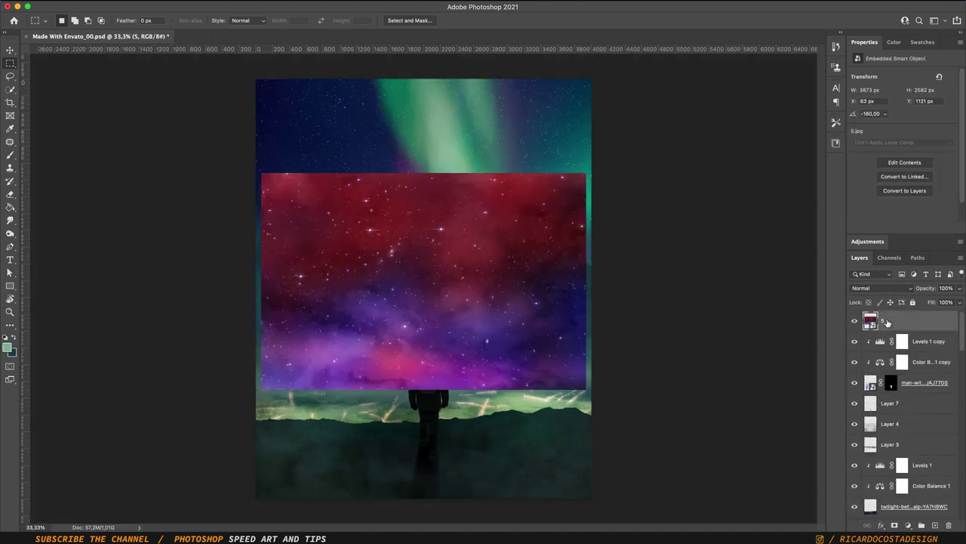
Step: Move the nebula photo over the sky, flip it vertically, blend it in, and add a new layer
{"action": "left_click_drag", "start_coordinate": [567, 264], "coordinate": [619, 332]}
{"action": "key", "text": "Return"}
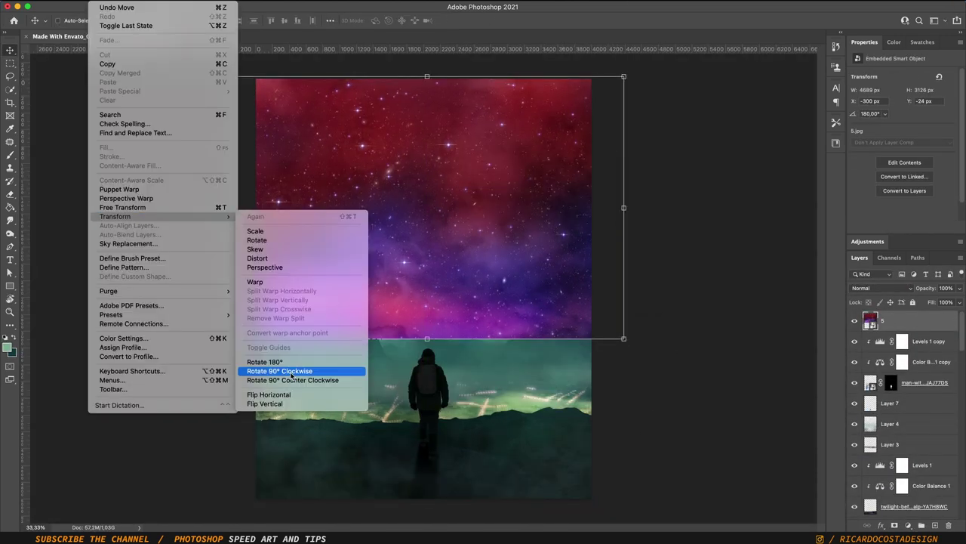
{"action": "left_click", "coordinate": [324, 370]}
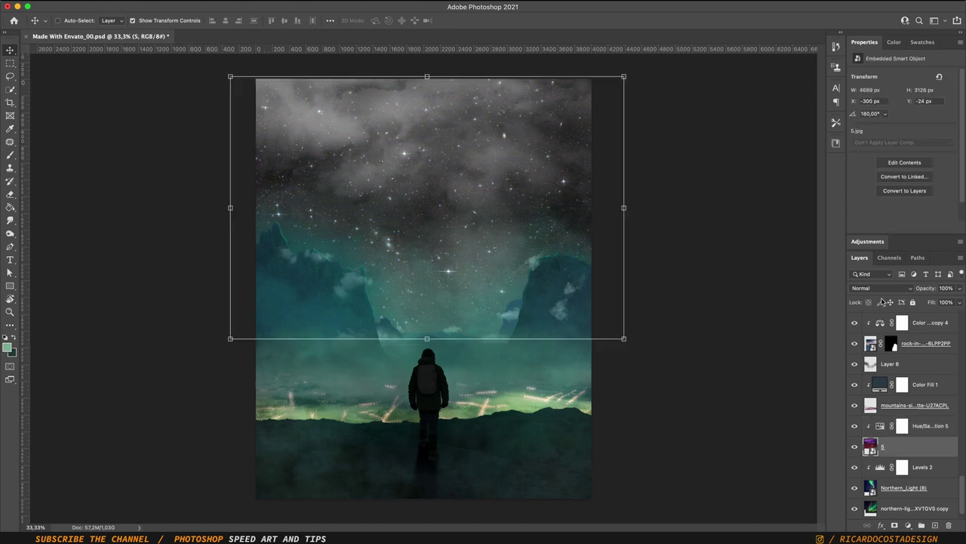
{"action": "left_click", "coordinate": [878, 395]}
{"action": "key", "text": "Return"}
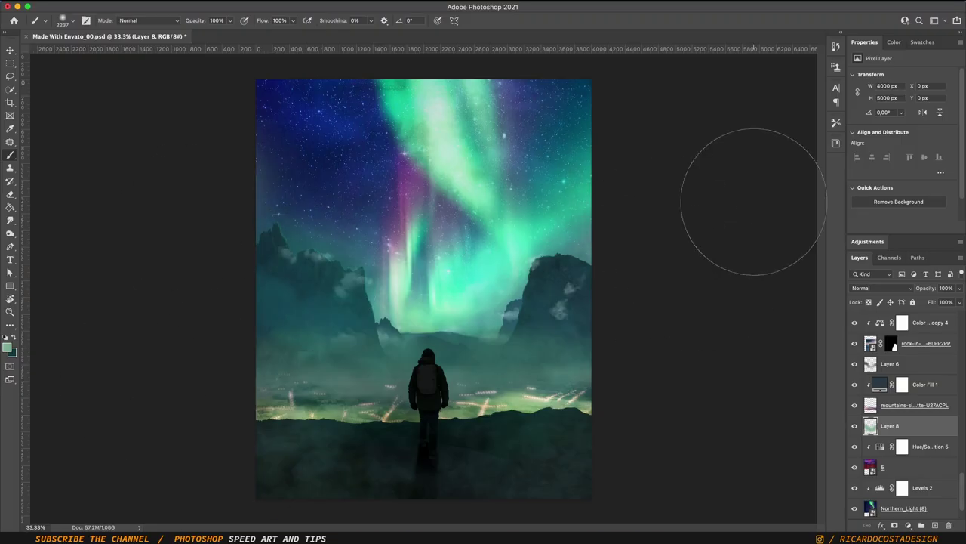
{"action": "key", "text": "v"}
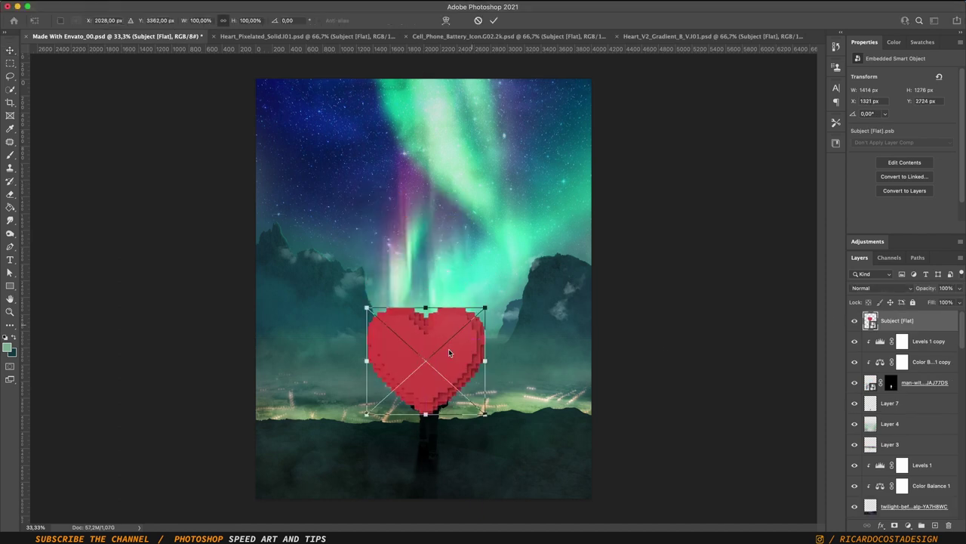
Step: Shrink the pixel heart onto the backpack and apply Gaussian Blur for a soft glow
{"action": "key", "text": "Return"}
{"action": "left_click_drag", "start_coordinate": [451, 389], "coordinate": [451, 390]}
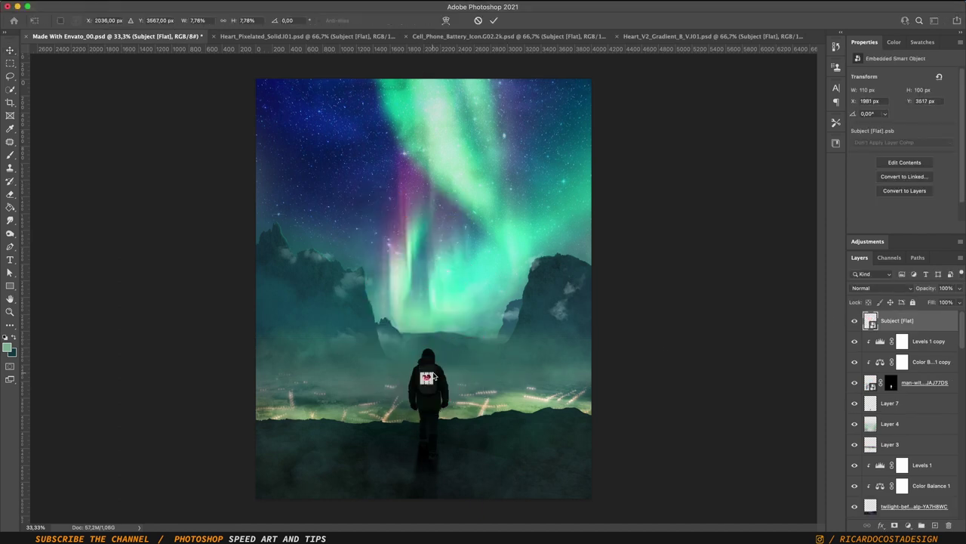
{"action": "key", "text": "super+plus"}
{"action": "key", "text": "super+minus"}
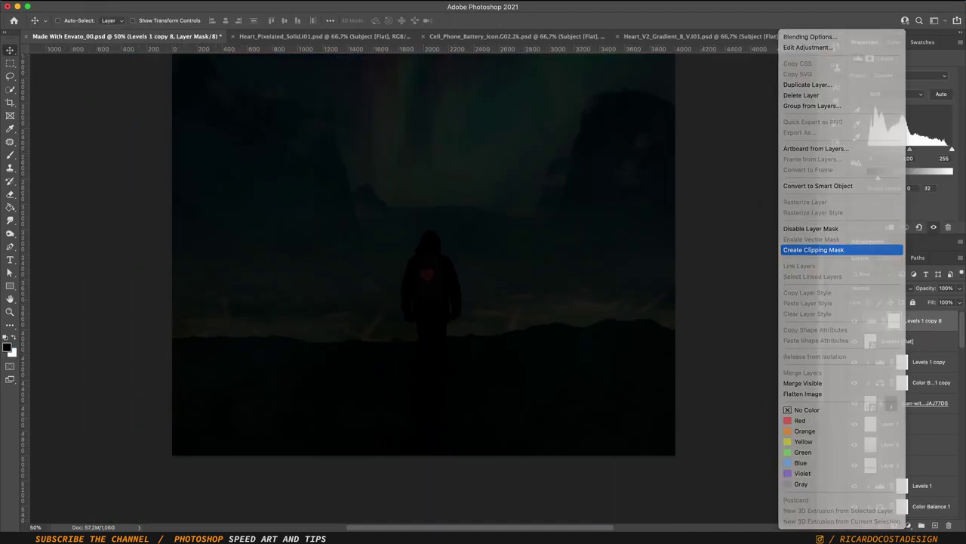
{"action": "key", "text": "alt+super+f"}
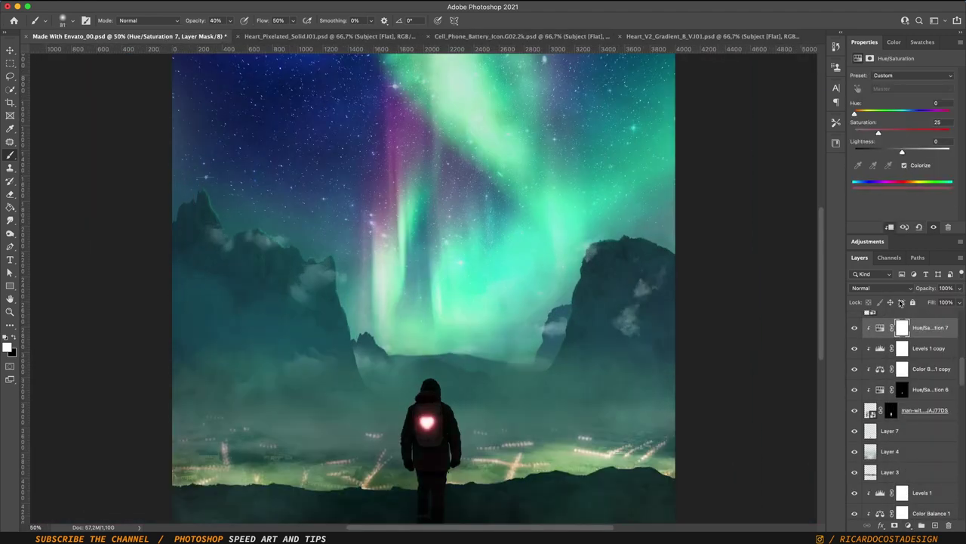
Step: Shift the colorize hue to cyan, set Linear Dodge (Add), and adjust Blend If to spare dark areas
{"action": "left_click_drag", "start_coordinate": [854, 113], "coordinate": [902, 112]}
{"action": "left_click", "coordinate": [881, 287]}
{"action": "left_click", "coordinate": [876, 396]}
{"action": "key", "text": "super+1"}
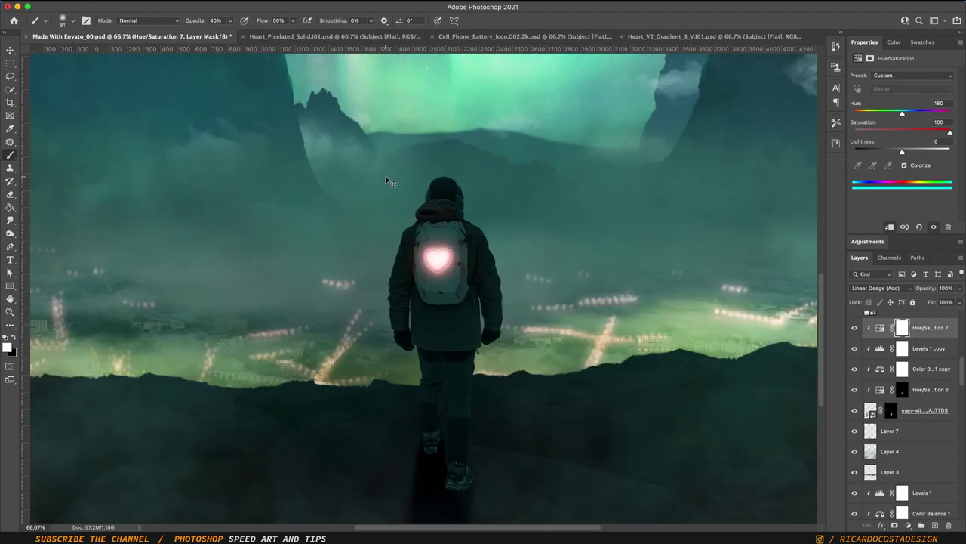
{"action": "double_click", "coordinate": [926, 341]}
{"action": "left_click_drag", "start_coordinate": [657, 256], "coordinate": [662, 260]}
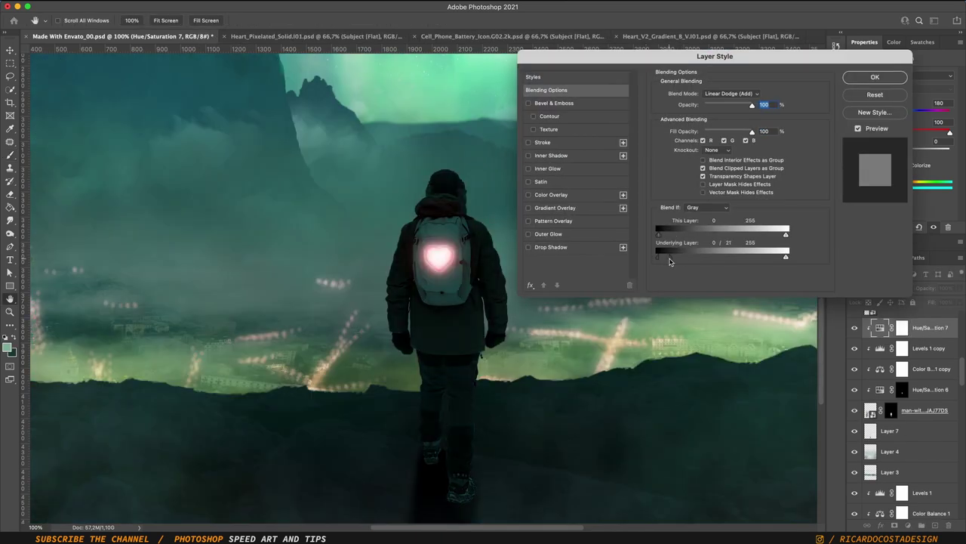
{"action": "key", "text": "Return"}
Step: Hide the cyan glow with an inverted black mask and set the brush to 66% flow, 100% opacity
{"action": "key", "text": "super+i"}
{"action": "key", "text": "b"}
{"action": "key", "text": "shift+6"}
{"action": "key", "text": "shift+6"}
{"action": "key", "text": "0"}
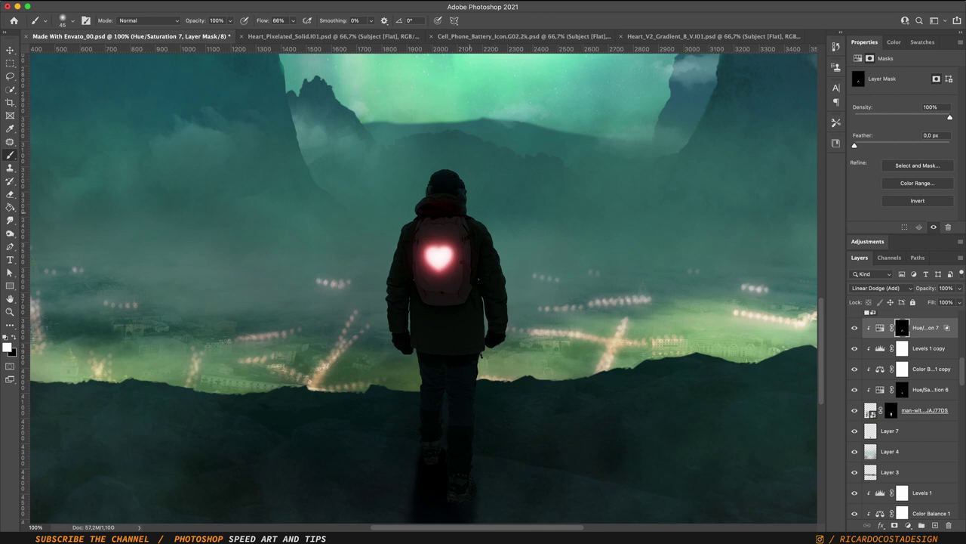
Step: Duplicate the cyan glow with brighter lightness, black out its mask, and paint at 50% opacity
{"action": "key", "text": "ctrl+j"}
{"action": "left_click_drag", "start_coordinate": [906, 149], "coordinate": [921, 151]}
{"action": "key", "text": "alt+BackSpace"}
{"action": "key", "text": "super+i"}
{"action": "key", "text": "5"}
{"action": "key", "text": "super+plus"}
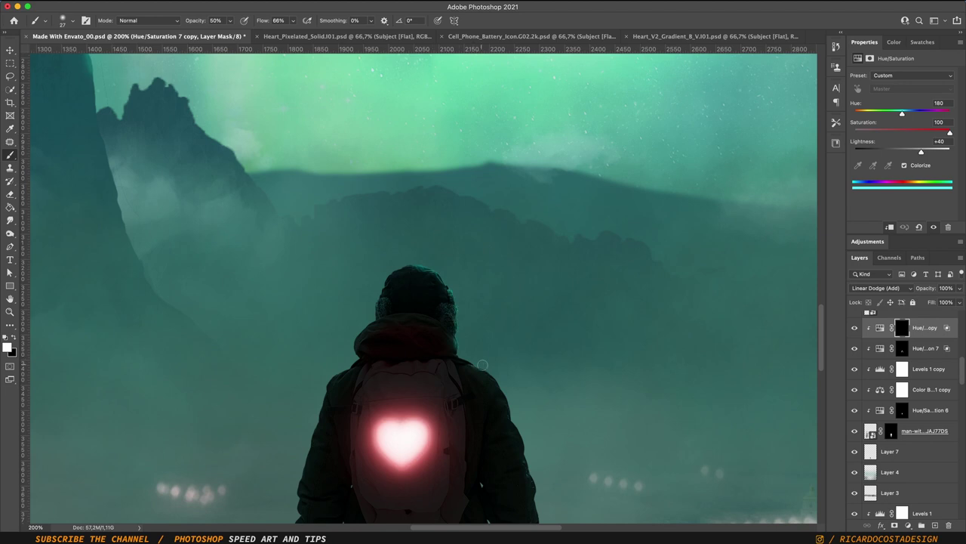
{"action": "left_click_drag", "start_coordinate": [511, 408], "coordinate": [444, 343]}
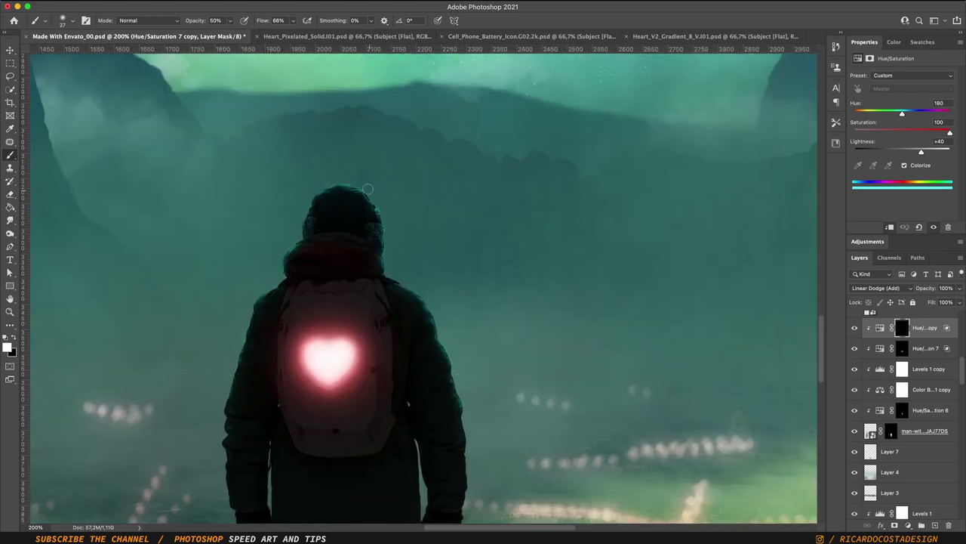
{"action": "key", "text": "super+0"}
Step: Duplicate the cyan glow again, confirm its blending options, and add Hue/Saturation 8
{"action": "key", "text": "super+j"}
{"action": "double_click", "coordinate": [936, 328]}
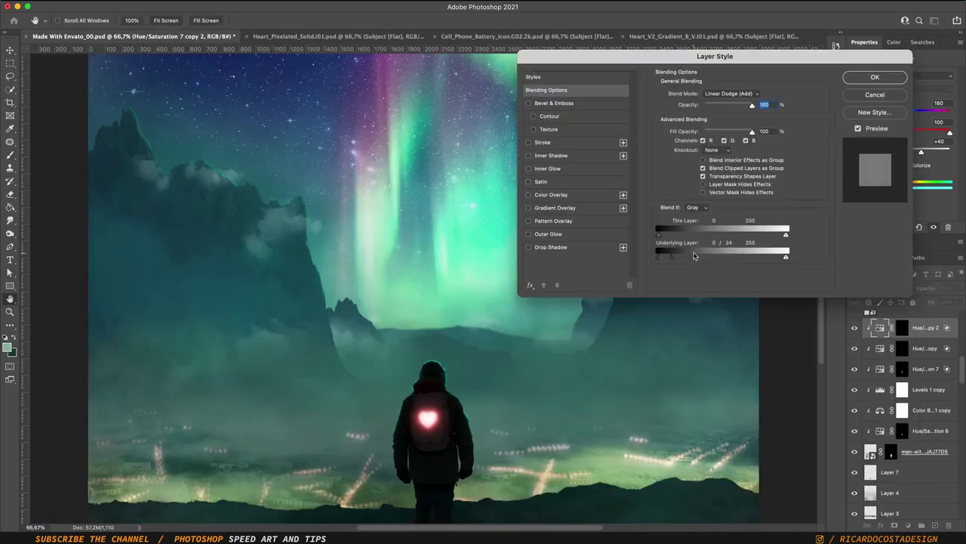
{"action": "left_click", "coordinate": [874, 77]}
{"action": "key", "text": "super+1"}
{"action": "left_click", "coordinate": [914, 525]}
Step: Colorize Hue/Saturation 8 with a warm orange hue and hide it behind a black mask
{"action": "left_click", "coordinate": [887, 367]}
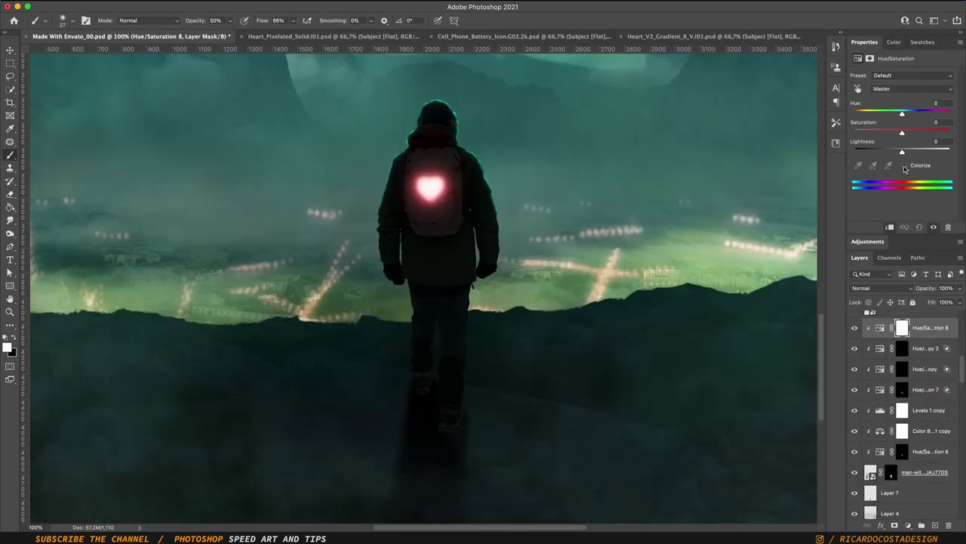
{"action": "left_click_drag", "start_coordinate": [853, 111], "coordinate": [868, 113]}
{"action": "left_click", "coordinate": [879, 327]}
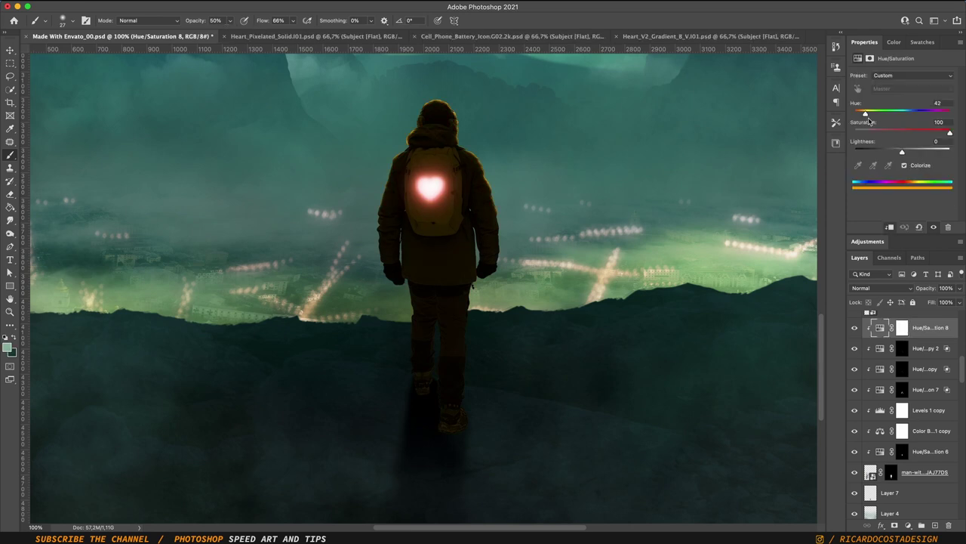
{"action": "left_click", "coordinate": [902, 328]}
{"action": "key", "text": "super+i"}
{"action": "key", "text": "super+plus"}
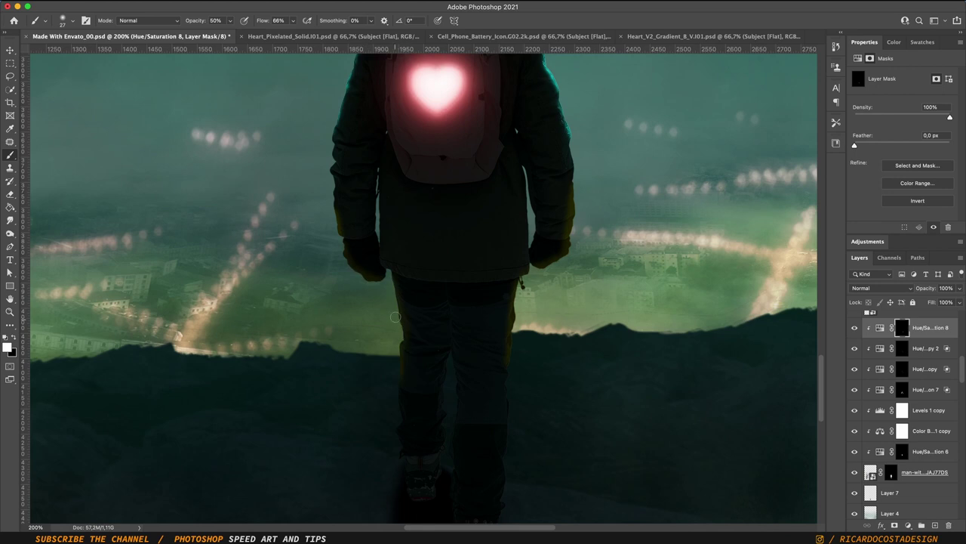
Step: Duplicate the warm tint as a Linear Dodge (Add) copy and review both layers' blending options
{"action": "key", "text": "super+j"}
{"action": "key", "text": "super+minus"}
{"action": "key", "text": "super+minus"}
{"action": "right_click", "coordinate": [915, 328]}
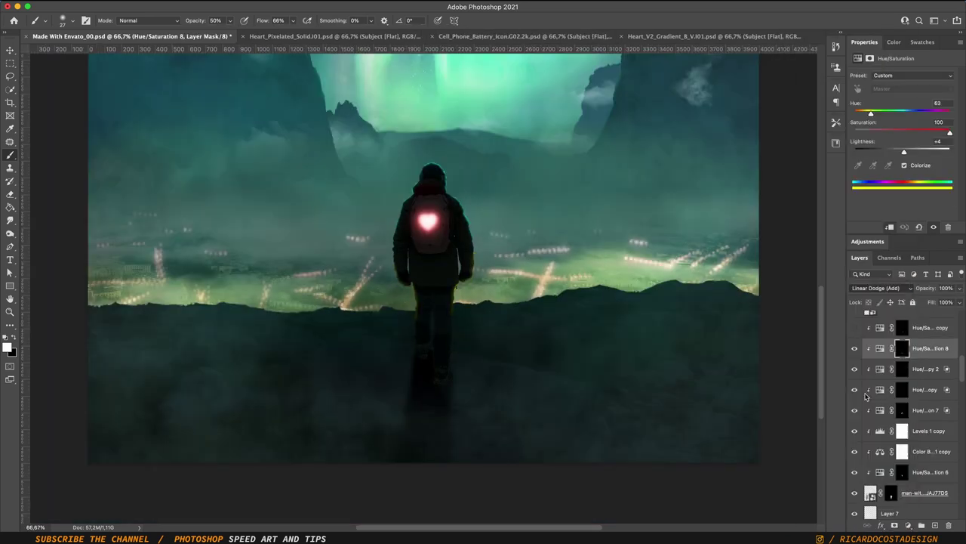
{"action": "left_click", "coordinate": [876, 288]}
{"action": "left_click", "coordinate": [823, 384]}
{"action": "double_click", "coordinate": [936, 327]}
{"action": "left_click", "coordinate": [875, 77]}
{"action": "left_click", "coordinate": [936, 348]}
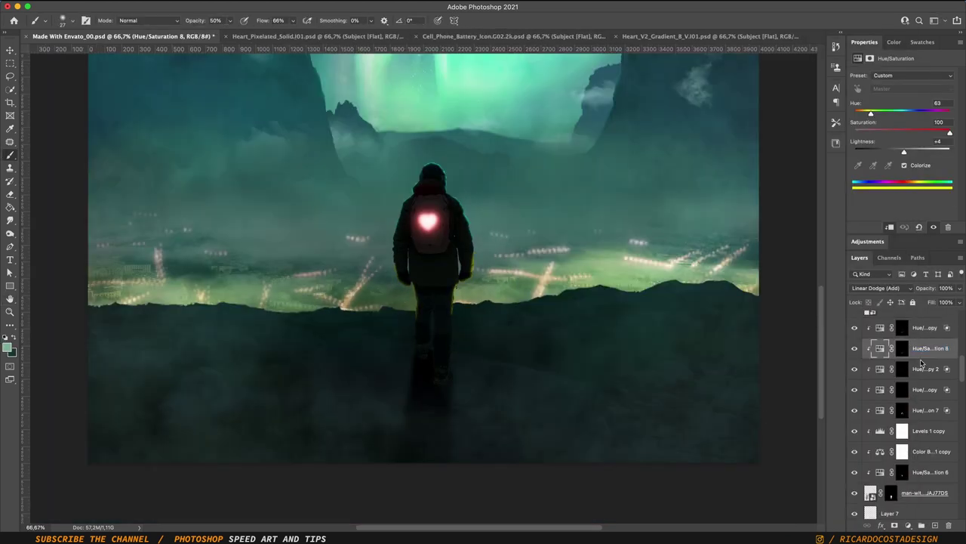
{"action": "double_click", "coordinate": [936, 348]}
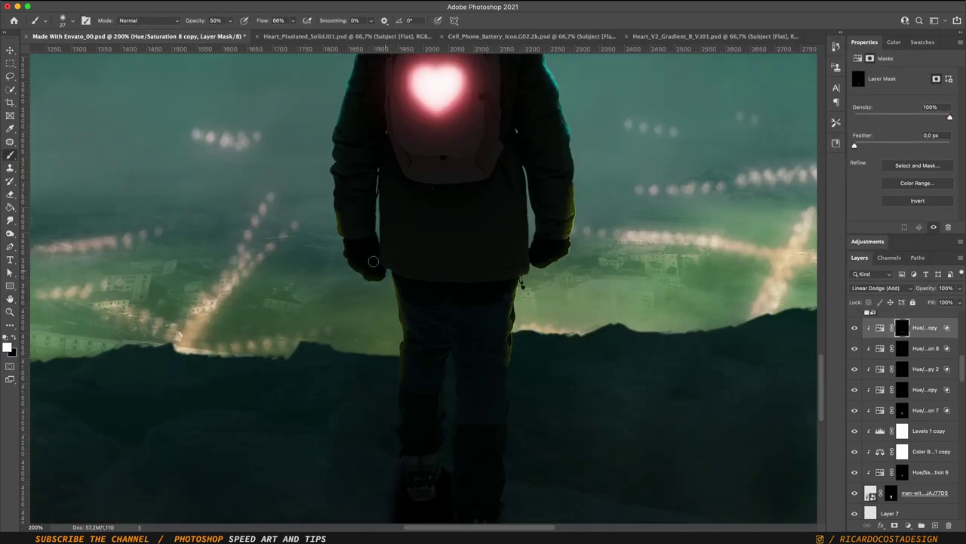
Step: Add new empty layers above the Hue/Saturation 8 copy and Levels 1 copy, and resize the brush
{"action": "key", "text": "ctrl+shift+alt+n"}
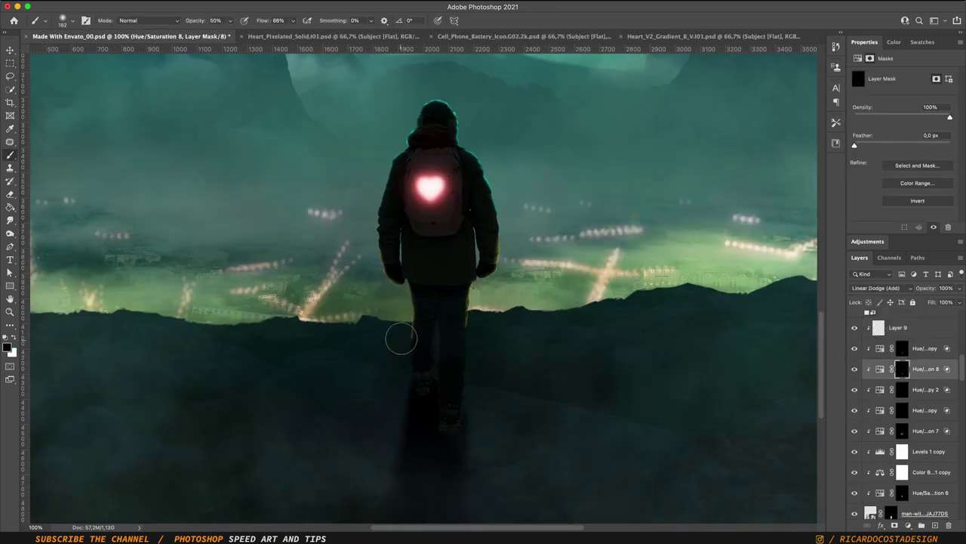
{"action": "key", "text": "alt+bracketright"}
{"action": "key", "text": "e"}
{"action": "key", "text": "ctrl+minus"}
{"action": "scroll", "coordinate": [906, 423], "scroll_direction": "down", "scroll_amount": 2}
{"action": "left_click", "coordinate": [927, 416]}
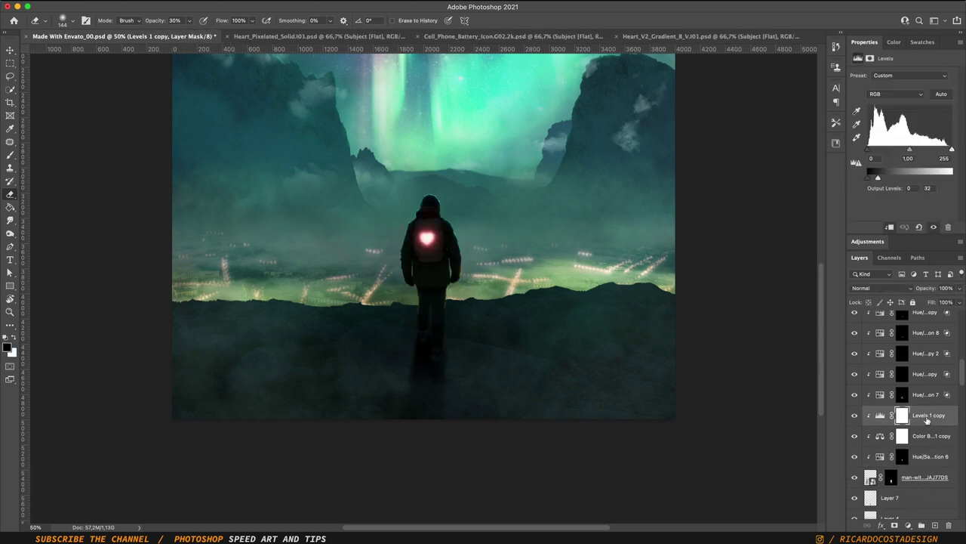
{"action": "key", "text": "ctrl+shift+alt+n"}
{"action": "key", "text": "b"}
{"action": "left_click_drag", "start_coordinate": [411, 363], "coordinate": [456, 365]}
Step: Rotate the Northern_Light (8) aurora layer 180° with Free Transform
{"action": "left_click", "coordinate": [11, 64]}
{"action": "key", "text": "ctrl+minus"}
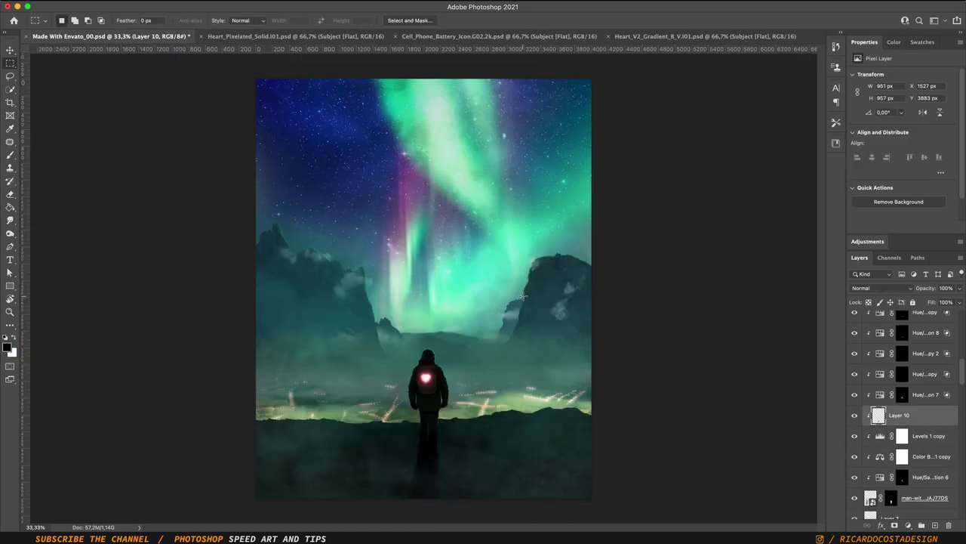
{"action": "left_click", "coordinate": [904, 467]}
{"action": "left_click", "coordinate": [302, 296]}
{"action": "left_click_drag", "start_coordinate": [563, 400], "coordinate": [571, 402]}
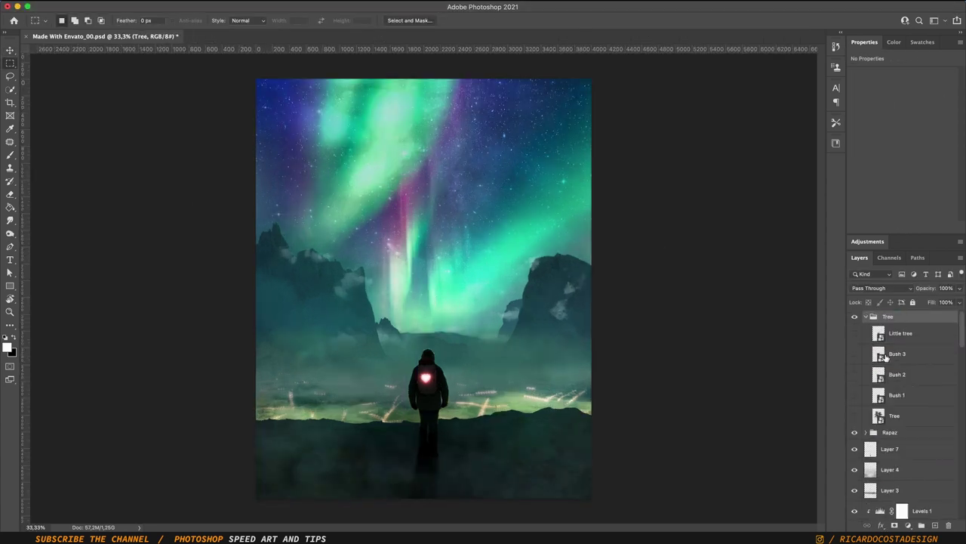
Step: Show the Tree layer, then move, scale and rotate it (about -172°) onto the right edge
{"action": "left_click", "coordinate": [855, 415]}
{"action": "left_click", "coordinate": [895, 416]}
{"action": "key", "text": "ctrl+t"}
{"action": "left_click_drag", "start_coordinate": [423, 287], "coordinate": [581, 347]}
{"action": "left_click_drag", "start_coordinate": [528, 453], "coordinate": [485, 478]}
{"action": "left_click_drag", "start_coordinate": [494, 113], "coordinate": [523, 103]}
{"action": "left_click_drag", "start_coordinate": [538, 304], "coordinate": [535, 311]}
Step: Show the bush layers, placing Bush 2 along the bottom and Bush 3 at lower left
{"action": "key", "text": "Return"}
{"action": "left_click", "coordinate": [855, 395]}
{"action": "left_click", "coordinate": [855, 373]}
{"action": "left_click", "coordinate": [897, 374]}
{"action": "mouse_move", "coordinate": [421, 296]}
{"action": "left_mouse_down"}
{"action": "mouse_move", "coordinate": [445, 495]}
{"action": "mouse_move", "coordinate": [332, 483]}
{"action": "left_mouse_up"}
{"action": "left_click", "coordinate": [855, 353]}
{"action": "left_click", "coordinate": [897, 353]}
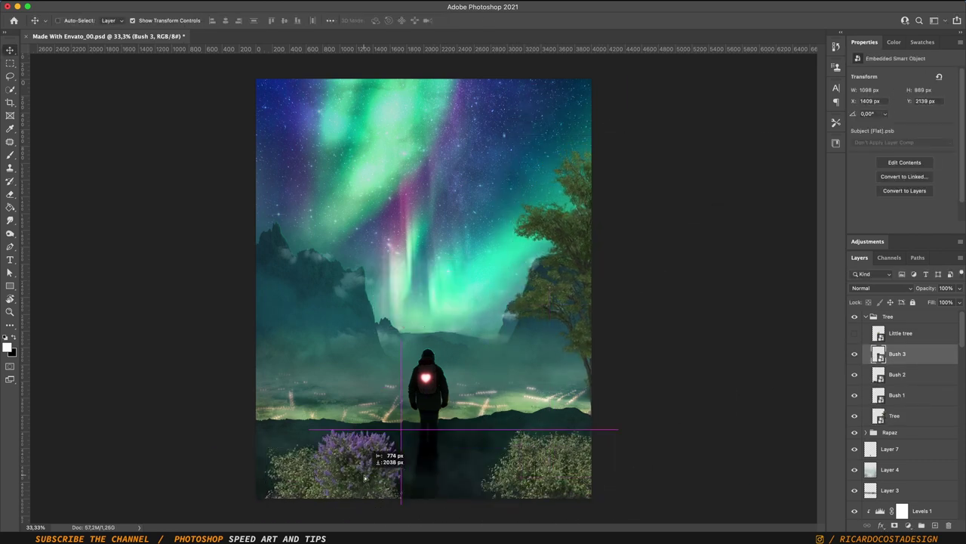
{"action": "left_click_drag", "start_coordinate": [388, 458], "coordinate": [330, 447]}
Step: Show the Little tree below Bush 1 at the left edge and settle the bottom-right bush
{"action": "left_click", "coordinate": [854, 333]}
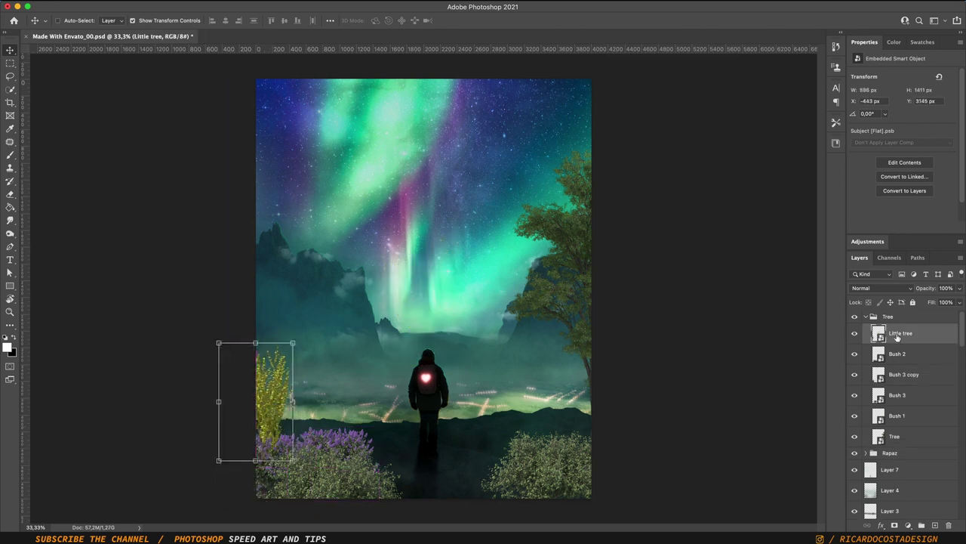
{"action": "left_click_drag", "start_coordinate": [900, 333], "coordinate": [900, 416]}
{"action": "left_click_drag", "start_coordinate": [306, 364], "coordinate": [280, 364]}
{"action": "left_click_drag", "start_coordinate": [542, 475], "coordinate": [511, 486]}
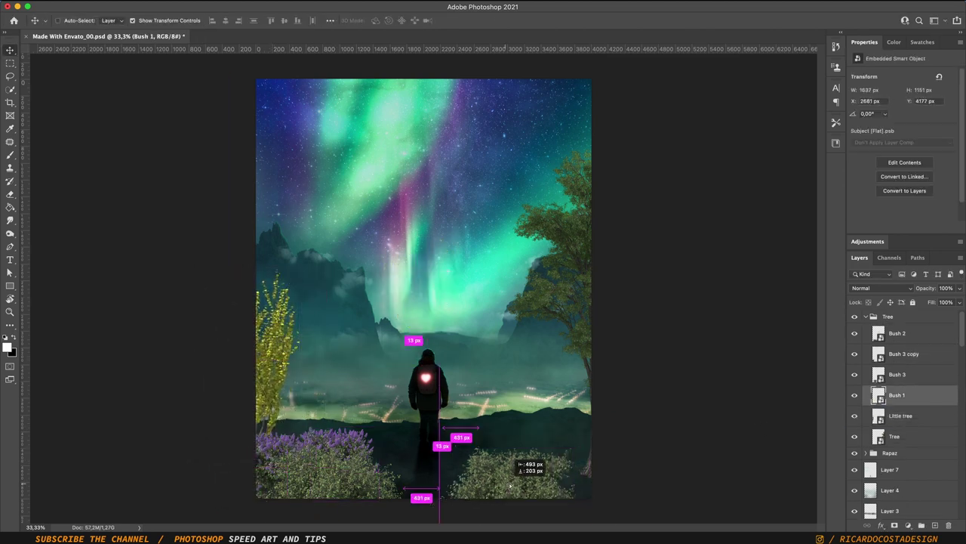
{"action": "left_click_drag", "start_coordinate": [450, 450], "coordinate": [571, 422]}
{"action": "key", "text": "Return"}
Step: Add a Levels adjustment above the Tree group with lowered output whites to darken it
{"action": "key", "text": "m"}
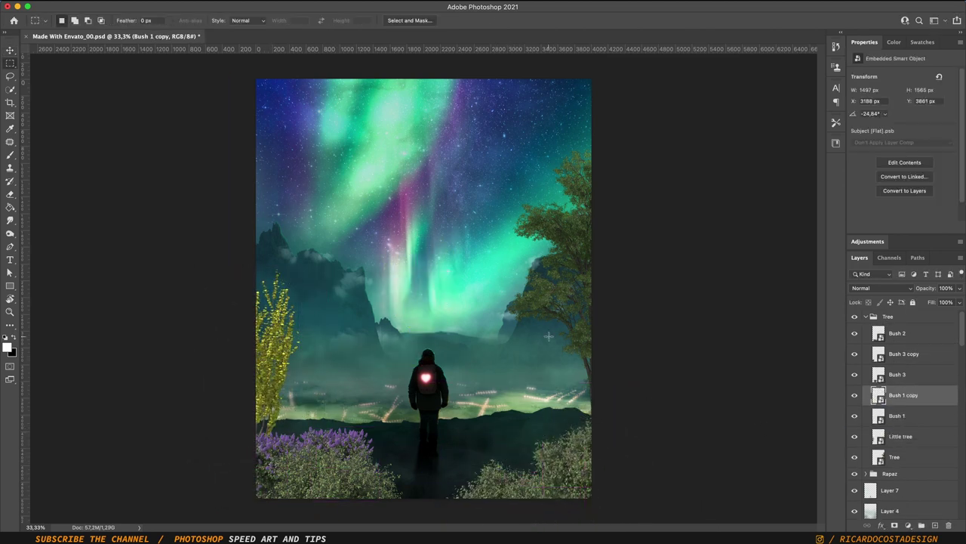
{"action": "left_click", "coordinate": [866, 317]}
{"action": "left_click", "coordinate": [921, 525]}
{"action": "left_click", "coordinate": [907, 344]}
{"action": "left_click_drag", "start_coordinate": [951, 177], "coordinate": [886, 178]}
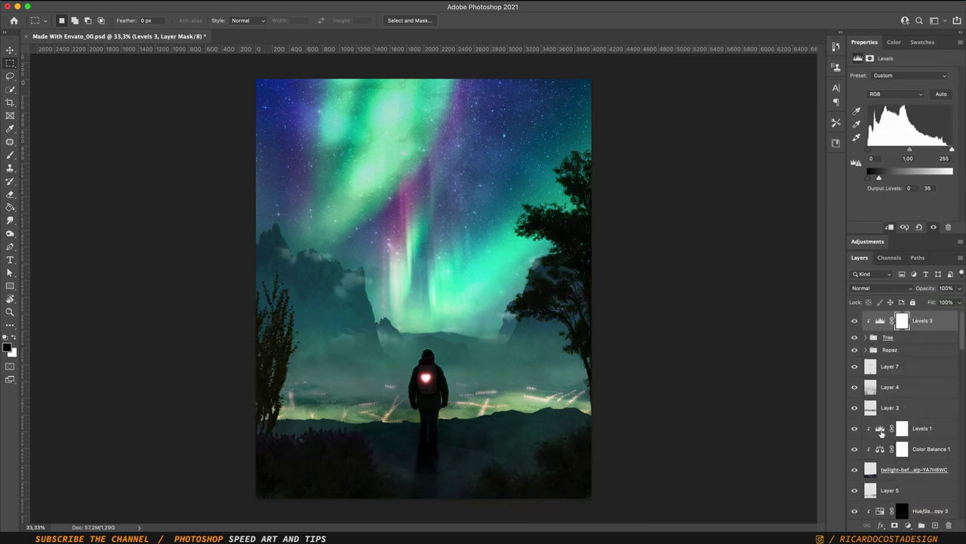
Step: Add a dark teal #143847 Solid Color fill layer at 24% opacity
{"action": "left_click", "coordinate": [909, 525]}
{"action": "left_click", "coordinate": [924, 249]}
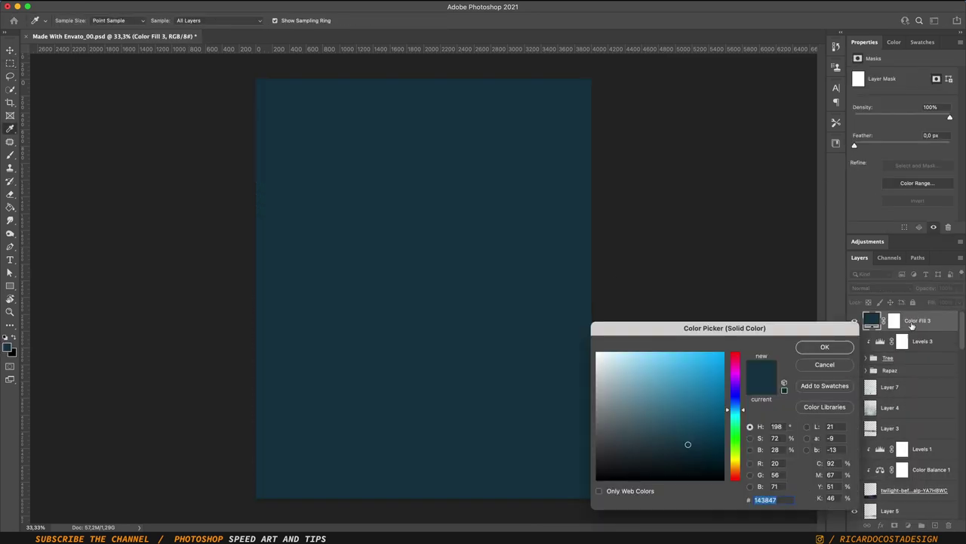
{"action": "key", "text": "Return"}
{"action": "left_click", "coordinate": [882, 288]}
{"action": "left_click", "coordinate": [868, 422]}
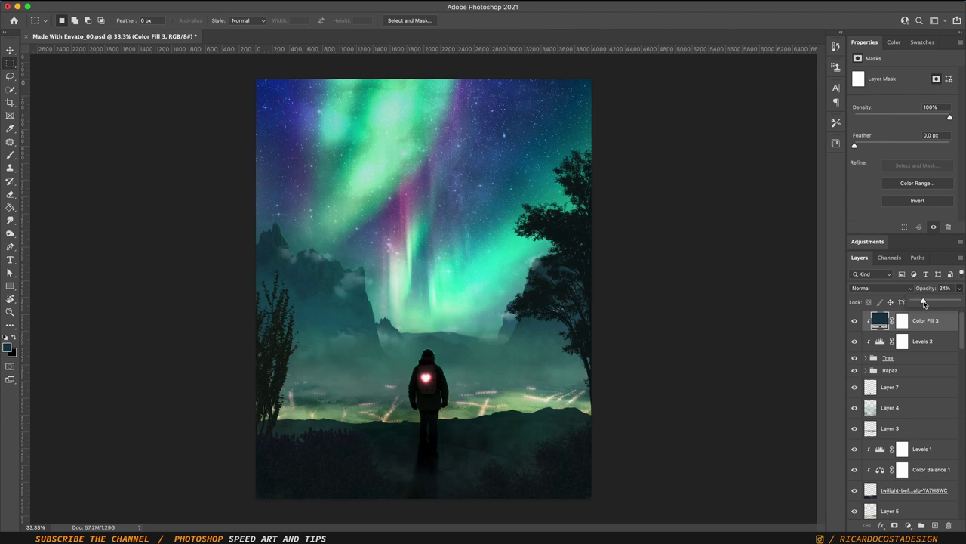
Step: Merge the bush layers inside the Tree group, keeping Color Fill 3 above Levels 3
{"action": "left_click", "coordinate": [899, 357]}
{"action": "left_click", "coordinate": [866, 357]}
{"action": "left_click", "coordinate": [914, 453], "text": "shift"}
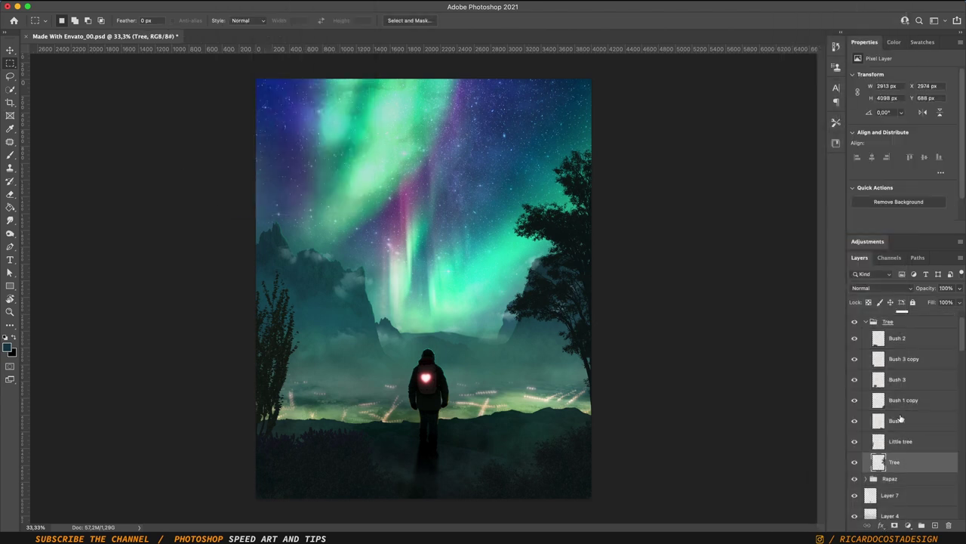
{"action": "right_click", "coordinate": [902, 377]}
{"action": "key", "text": "Escape"}
{"action": "left_click_drag", "start_coordinate": [906, 332], "coordinate": [920, 388]}
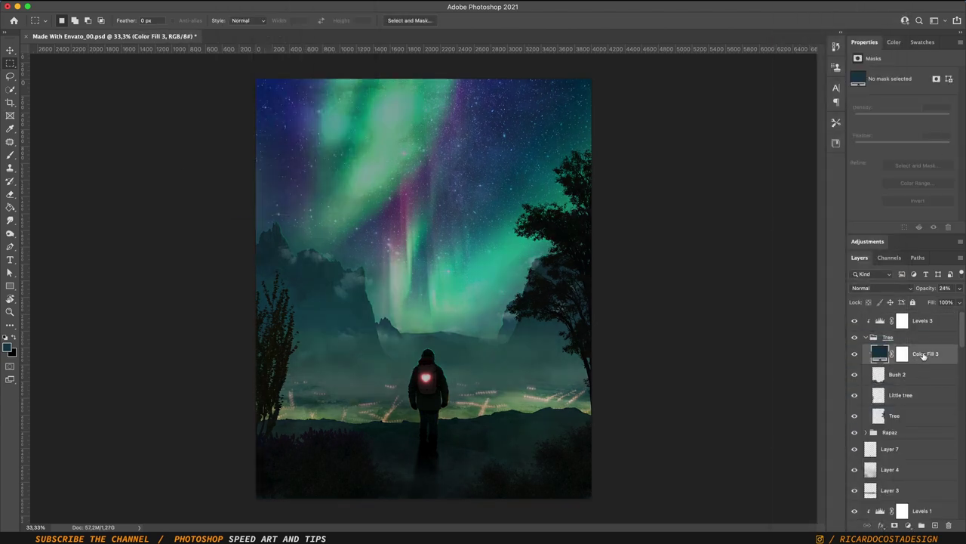
{"action": "key", "text": "ctrl+z"}
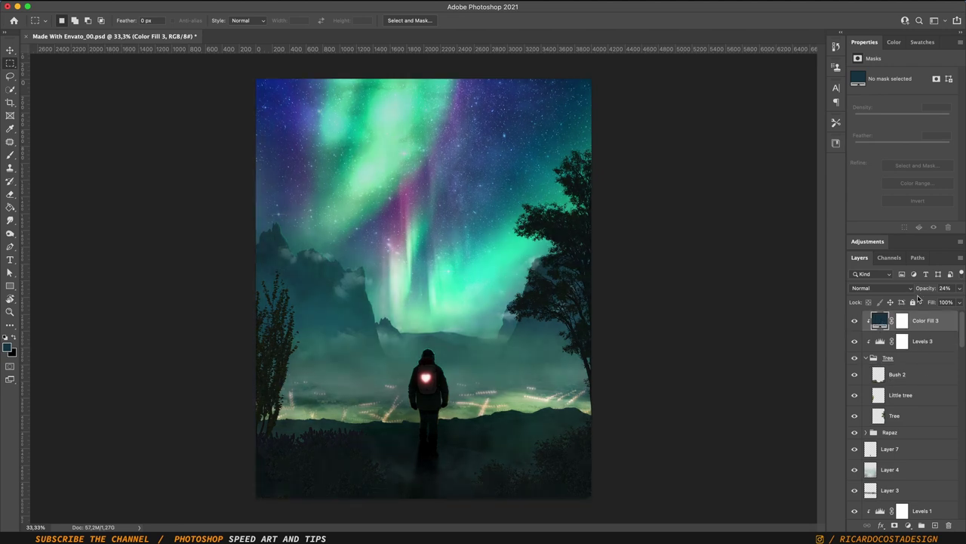
Step: Duplicate the teal fill twice, giving one copy a black mask, then start Field Blur on Bush 2
{"action": "key", "text": "ctrl+j"}
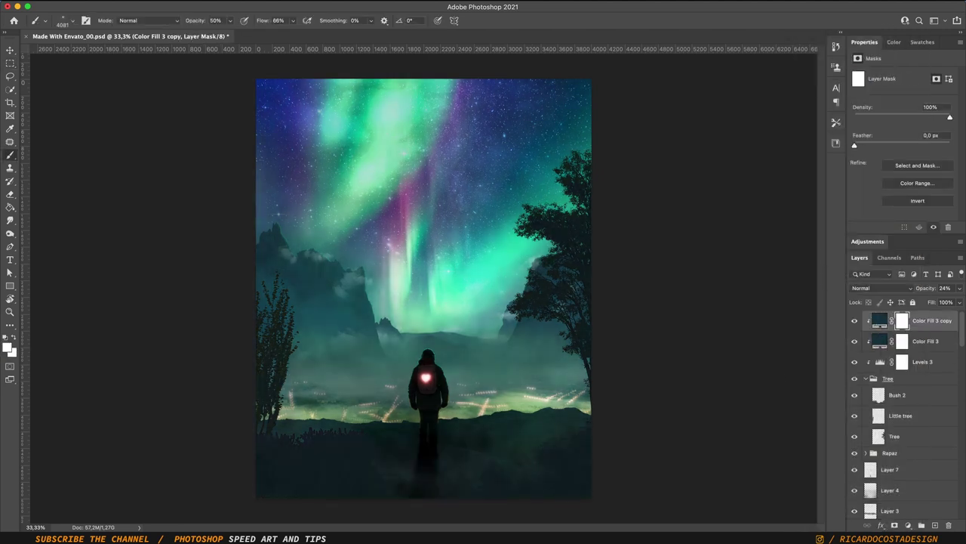
{"action": "key", "text": "x"}
{"action": "key", "text": "ctrl+j"}
{"action": "key", "text": "ctrl+i"}
{"action": "double_click", "coordinate": [880, 321]}
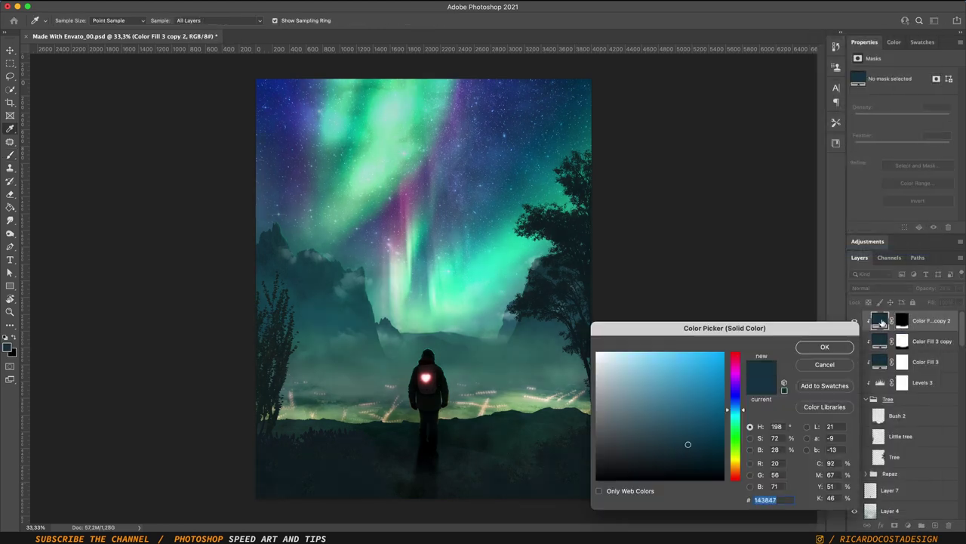
{"action": "key", "text": "Return"}
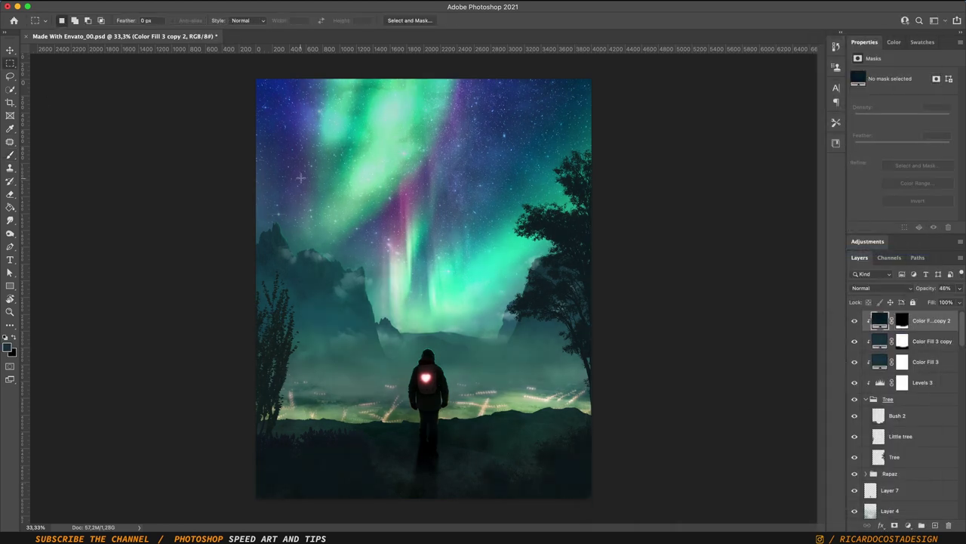
{"action": "left_click", "coordinate": [902, 415]}
{"action": "left_click", "coordinate": [410, 129]}
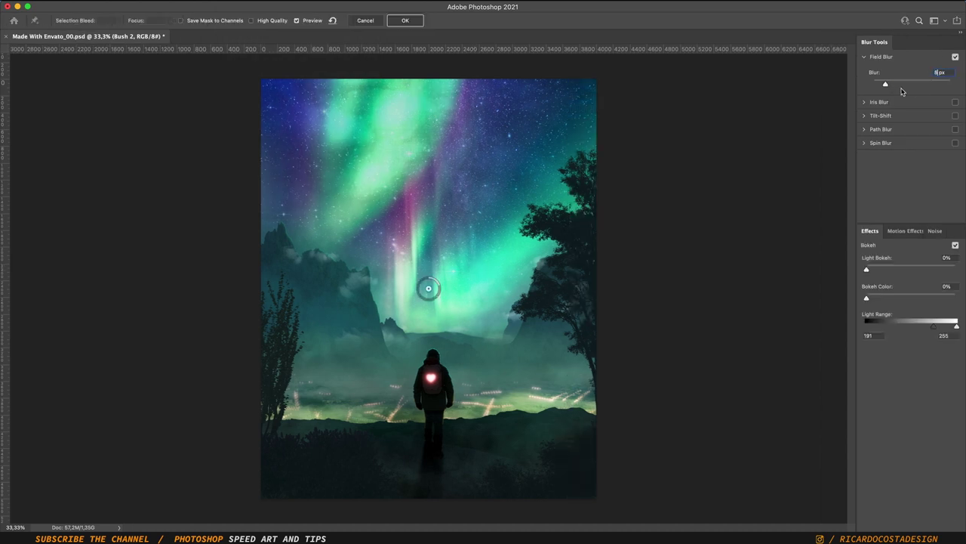
Step: Apply the Bush 2 field blur, clip the teal fill copies, and move Layer 7 into Rapaz
{"action": "left_click", "coordinate": [412, 24]}
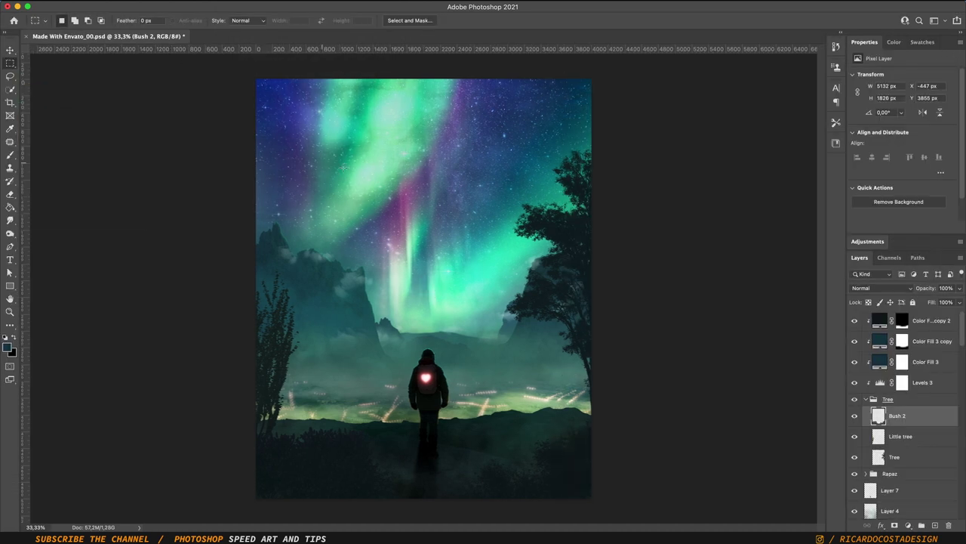
{"action": "right_click", "coordinate": [909, 366]}
{"action": "left_click", "coordinate": [846, 227]}
{"action": "right_click", "coordinate": [928, 379]}
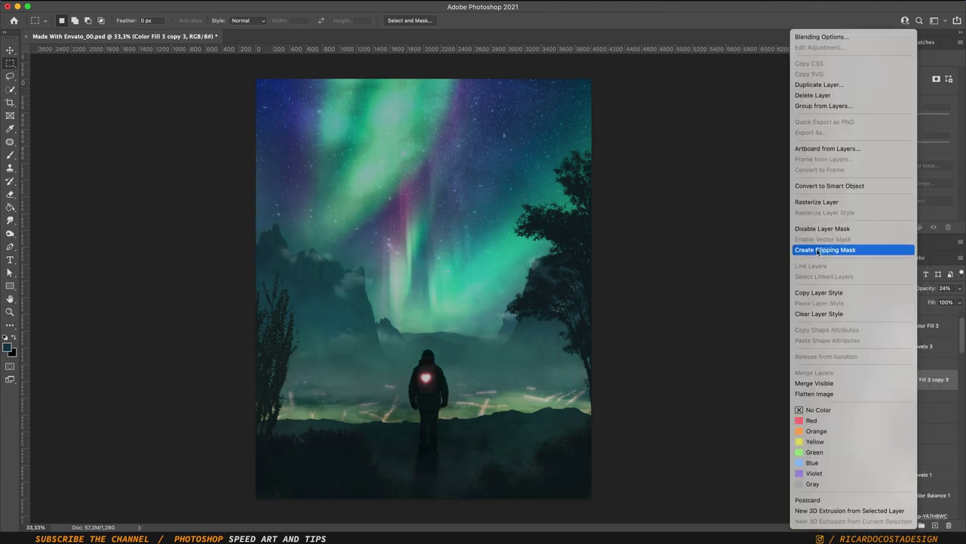
{"action": "left_click", "coordinate": [846, 248]}
{"action": "left_click_drag", "start_coordinate": [889, 413], "coordinate": [890, 396]}
Step: Field-blur the aurora and set Layer 11 to Linear Dodge (Add) at lower opacity
{"action": "key", "text": "e"}
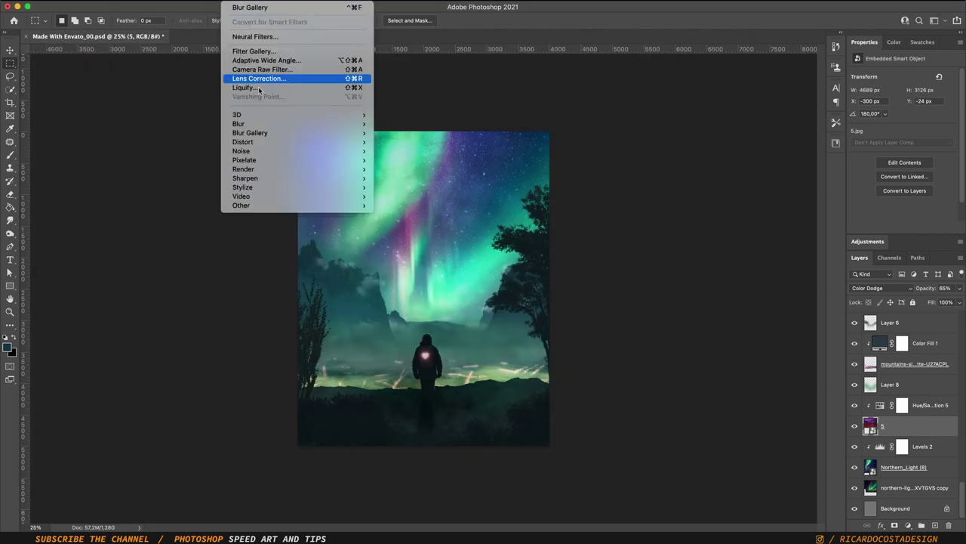
{"action": "left_click", "coordinate": [412, 133]}
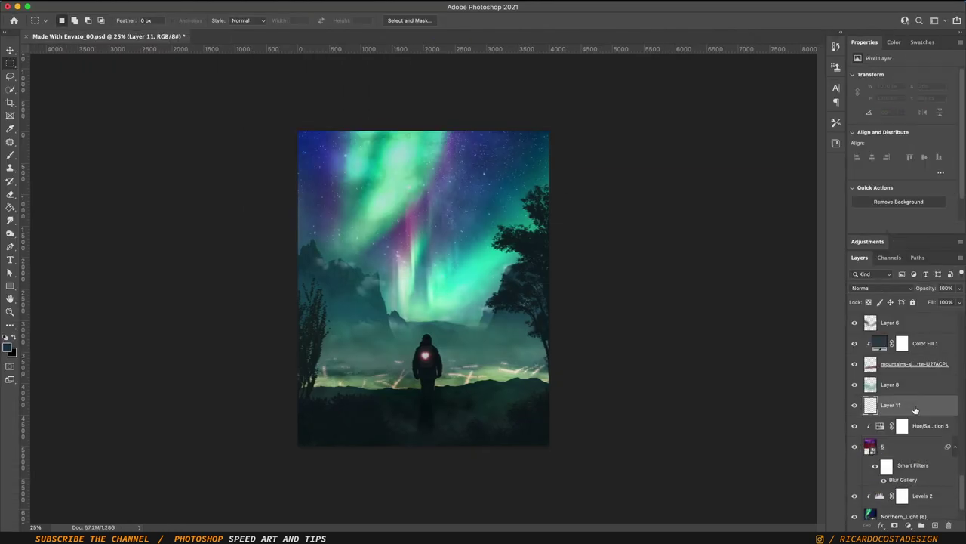
{"action": "double_click", "coordinate": [491, 510]}
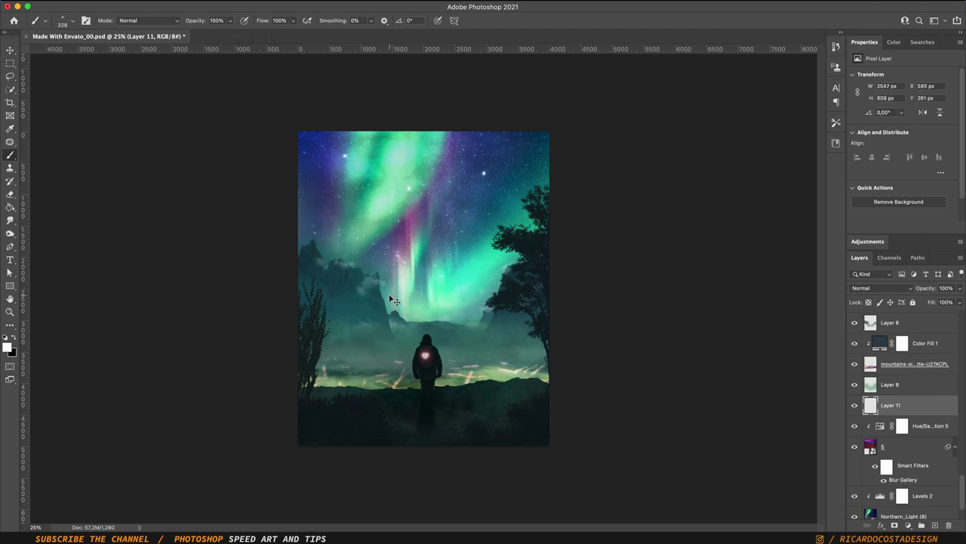
{"action": "left_click", "coordinate": [882, 287]}
{"action": "left_click", "coordinate": [880, 395]}
{"action": "left_click_drag", "start_coordinate": [959, 287], "coordinate": [946, 301]}
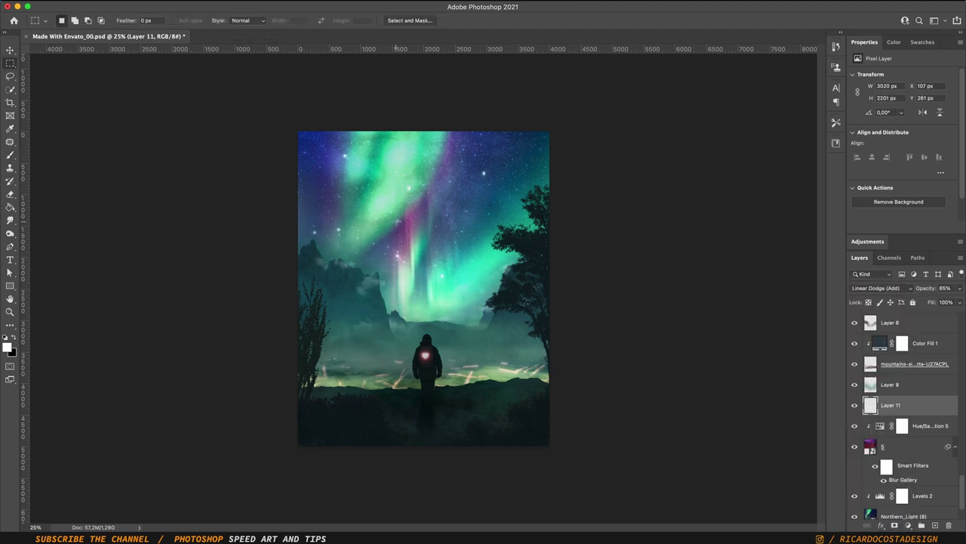
Step: Select Layer 4 and prepare a small brush for painting stars
{"action": "scroll", "coordinate": [905, 423], "scroll_direction": "down", "scroll_amount": 5}
{"action": "left_click", "coordinate": [891, 460]}
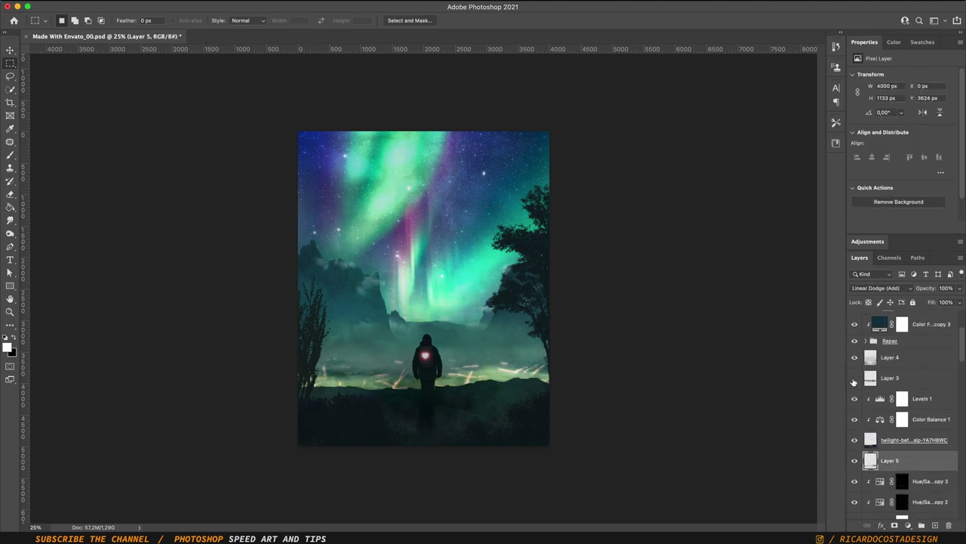
{"action": "left_click", "coordinate": [887, 357]}
{"action": "key", "text": "b"}
{"action": "right_click", "coordinate": [394, 257]}
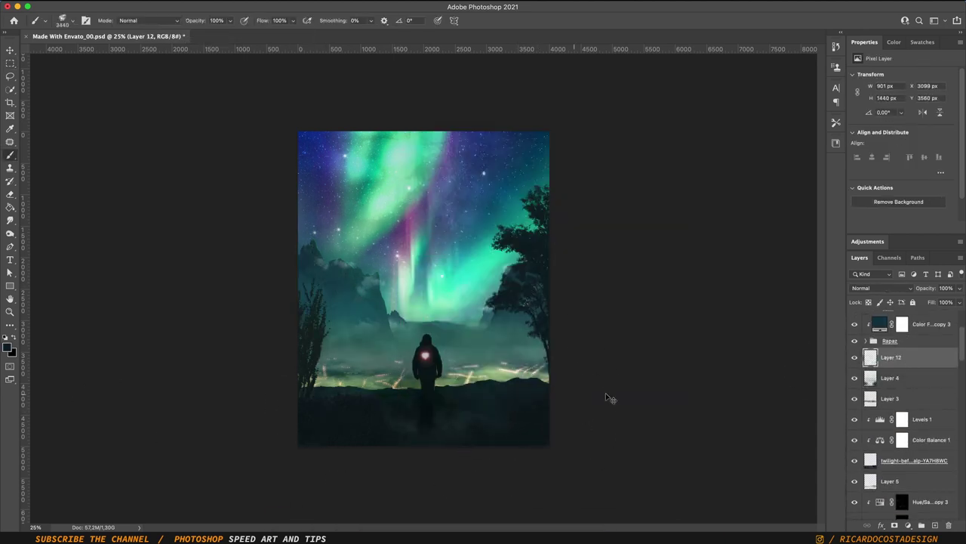
{"action": "key", "text": "ctrl+e"}
{"action": "key", "text": "bracketleft"}
{"action": "key", "text": "bracketleft"}
{"action": "key", "text": "bracketleft"}
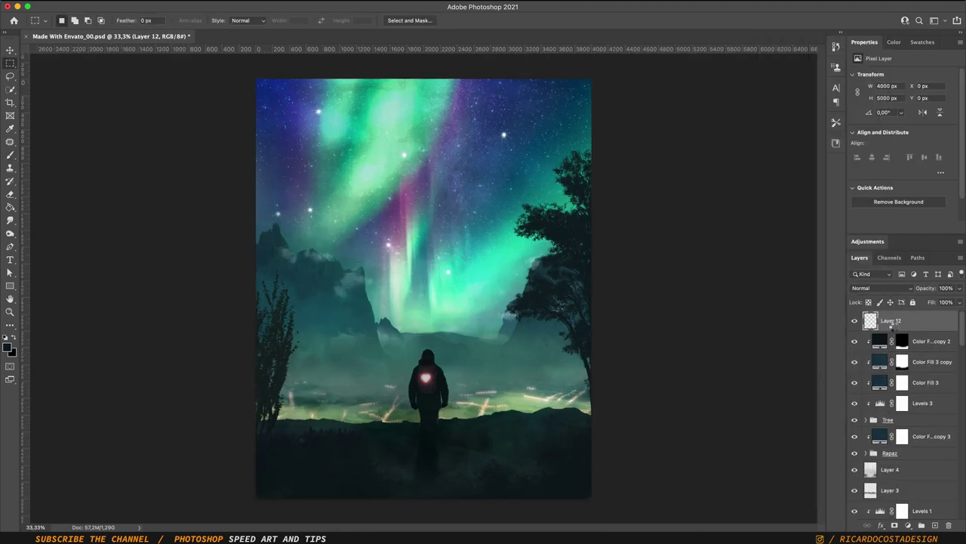
Step: Open Camera Raw Filter on smart-object Layer 12 and cool Temperature to -8
{"action": "left_click", "coordinate": [290, 62]}
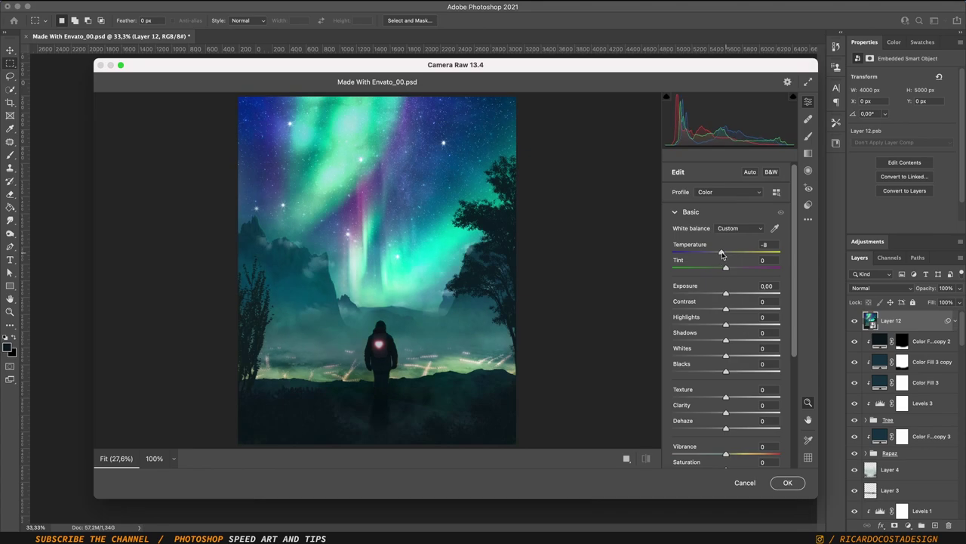